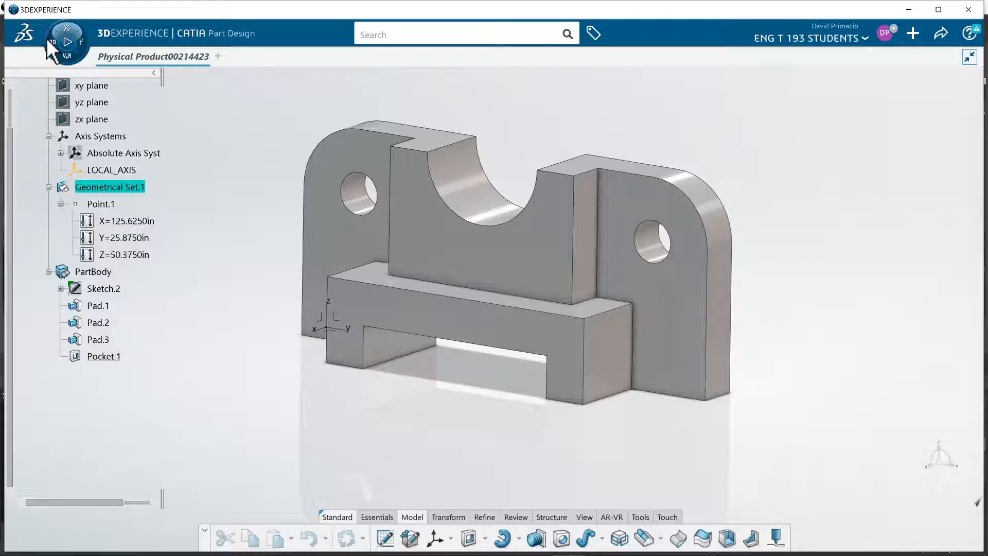
# - Create a new Assembly Design product, insert a 3D Part into it, and activate the part's 3D Shape for part design
pyautogui.click(51, 40)
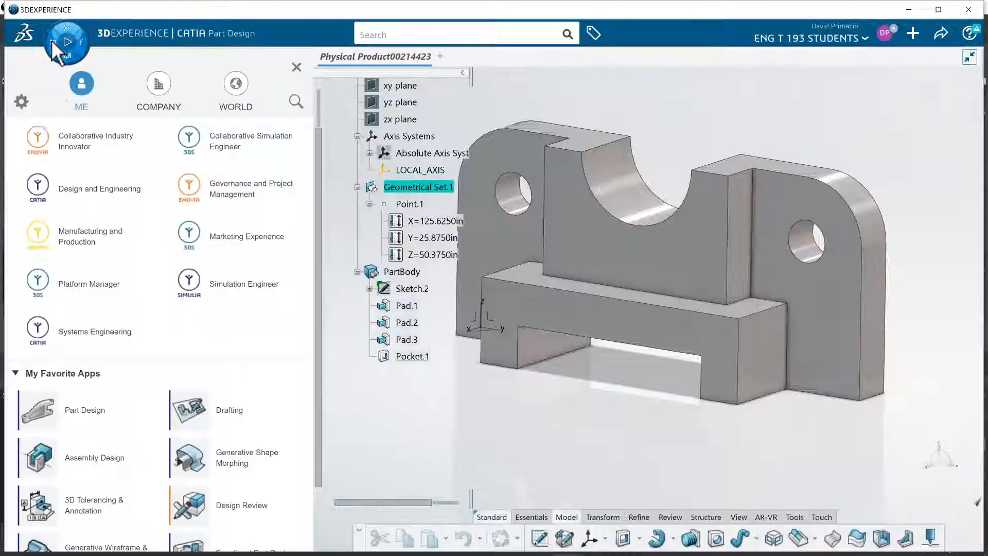
pyautogui.click(51, 446)
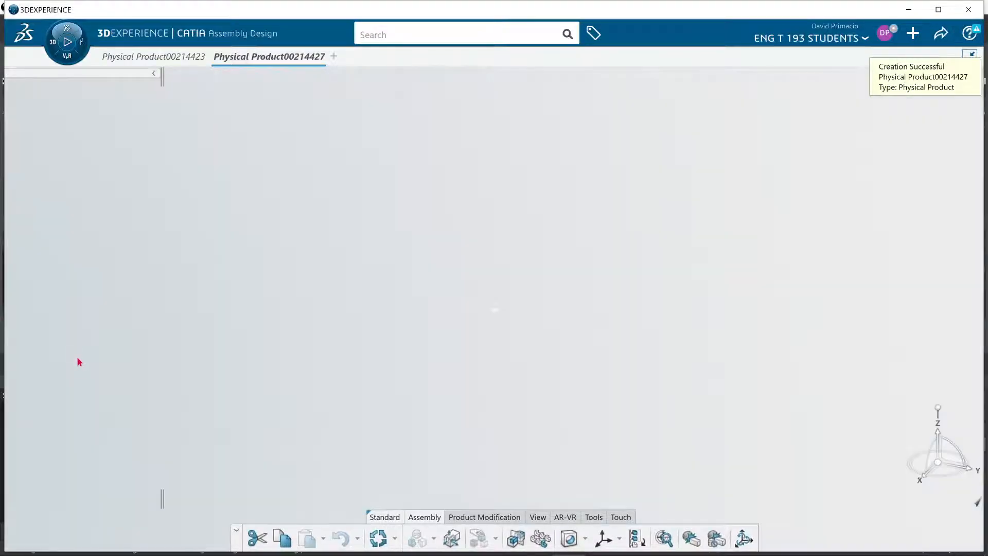
pyautogui.rightClick(59, 97)
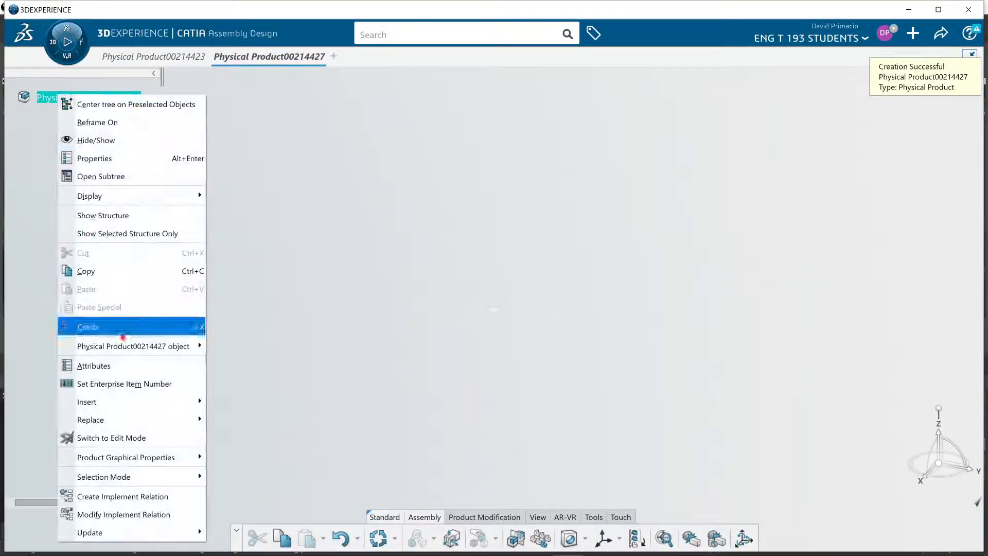
pyautogui.moveTo(159, 404)
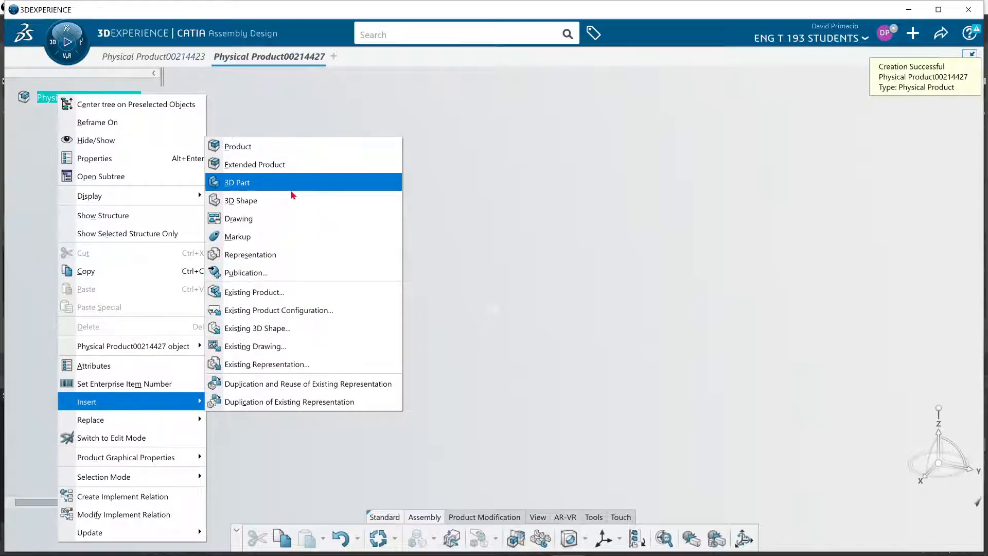
pyautogui.click(291, 191)
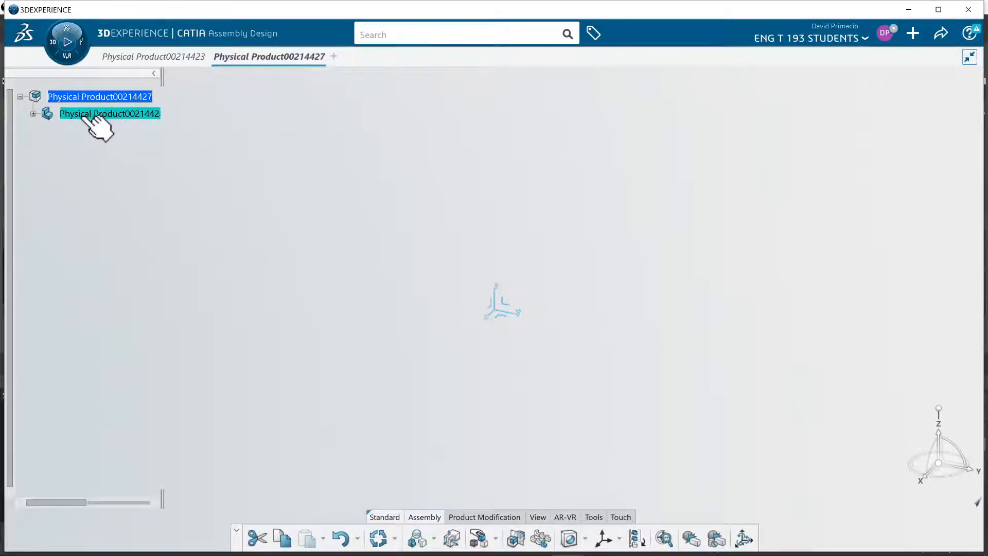
pyautogui.click(33, 113)
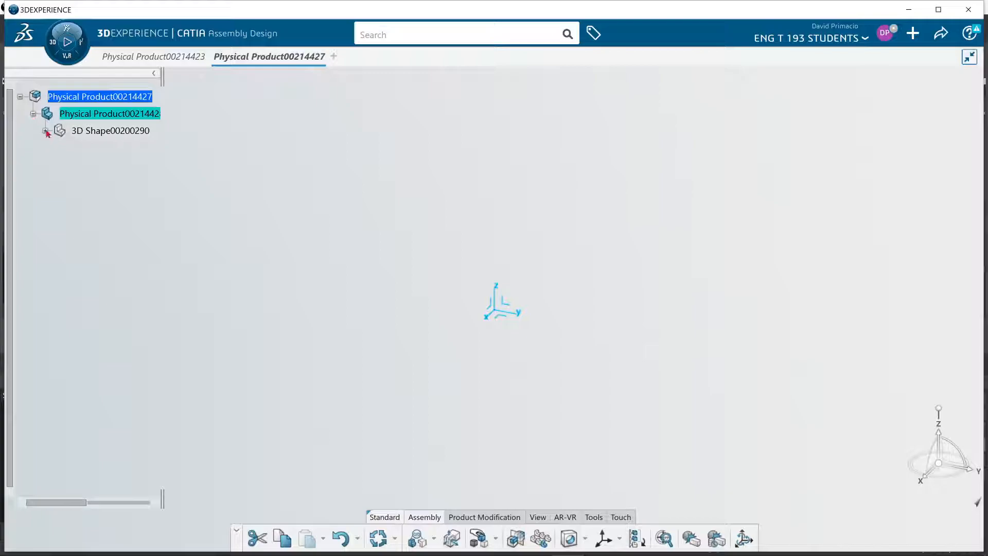
pyautogui.doubleClick(113, 132)
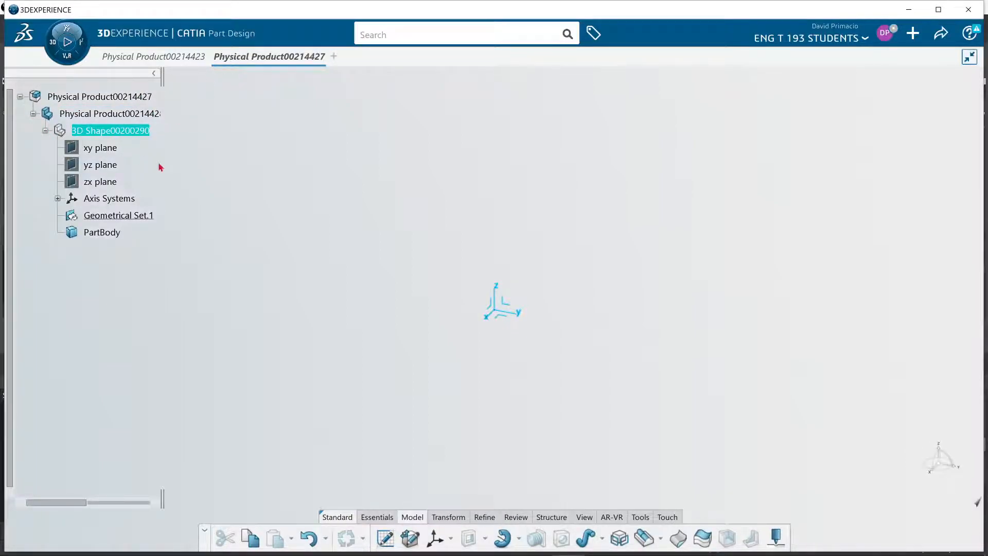
# - Set the inserted 3D Part's title to "Lesson 7 Ex 3" in its reference properties
pyautogui.rightClick(83, 114)
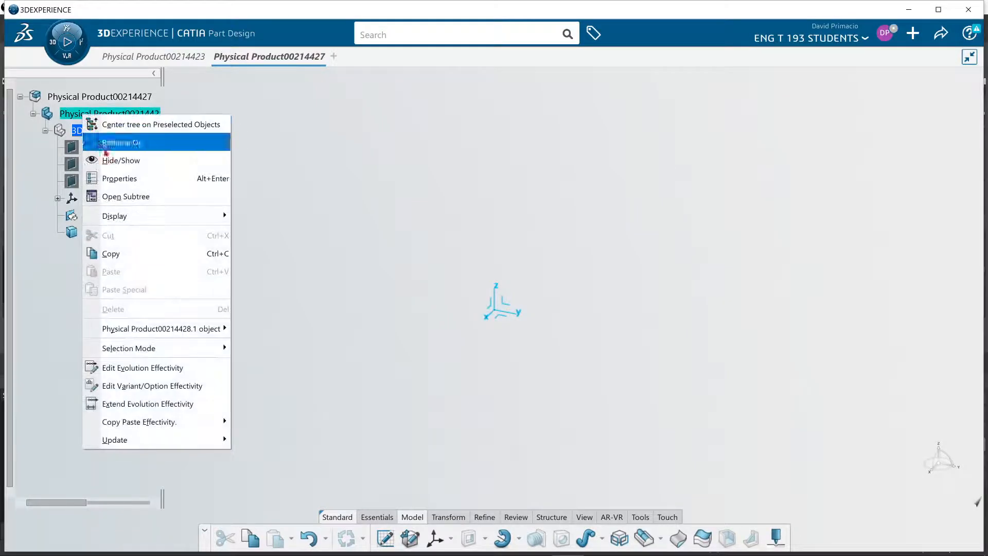
pyautogui.click(125, 185)
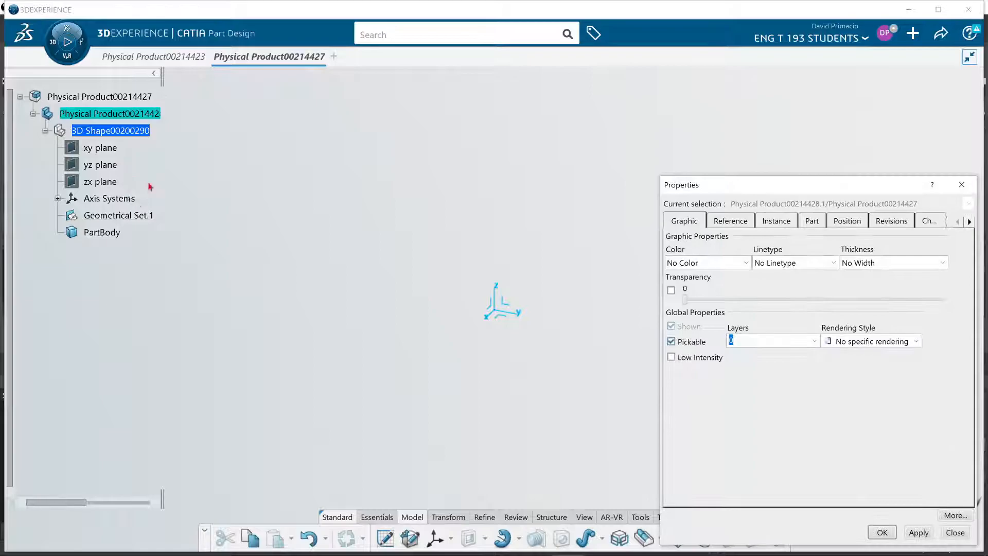
pyautogui.click(723, 220)
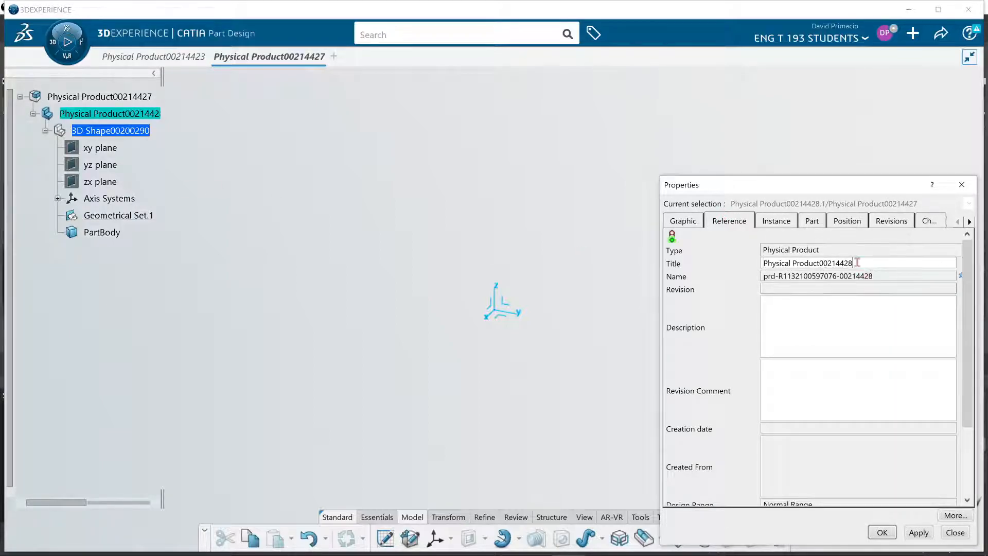
pyautogui.tripleClick(858, 263)
pyautogui.write('Lesson 3 Ex')
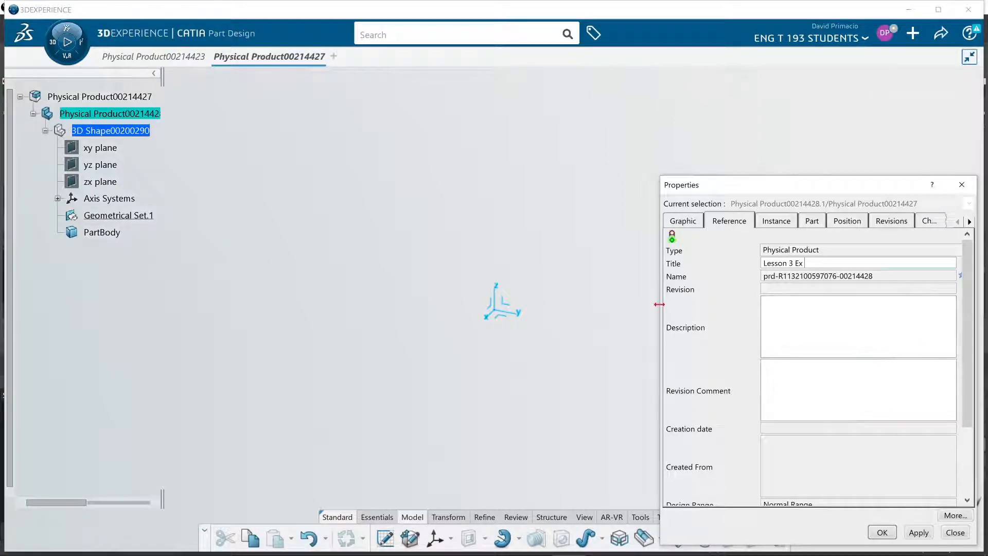
pyautogui.write('3')
pyautogui.click(795, 263)
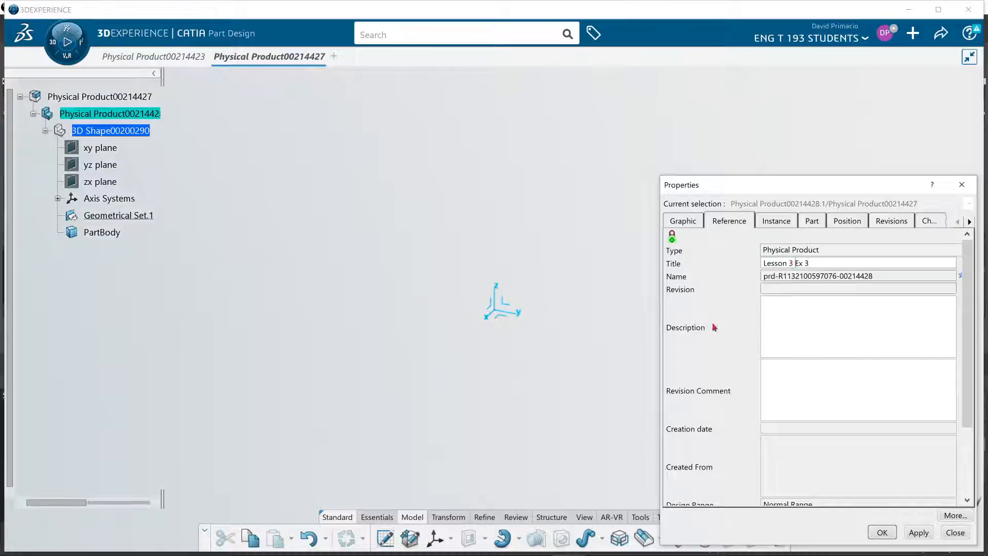
pyautogui.press('BackSpace')
pyautogui.press('BackSpace')
pyautogui.write('7')
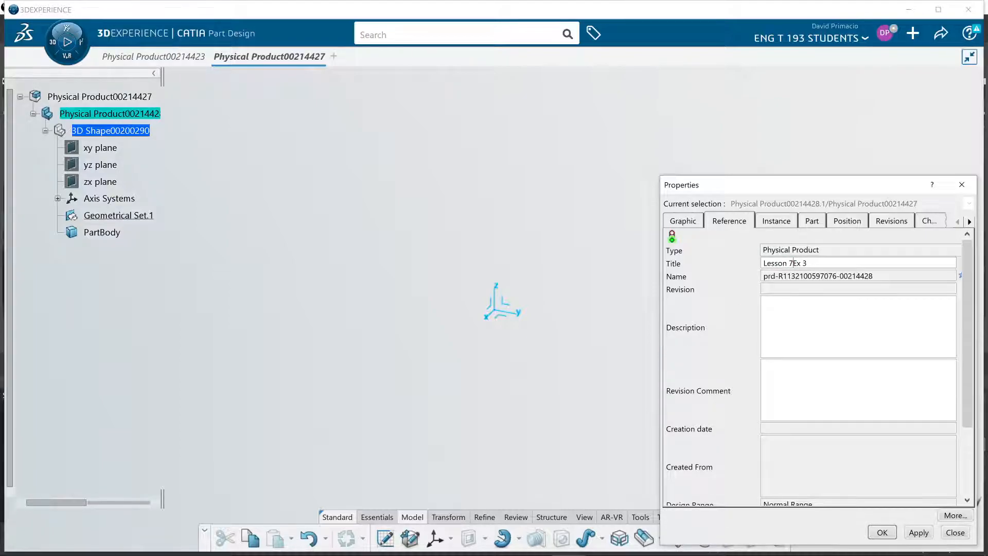
pyautogui.press('Return')
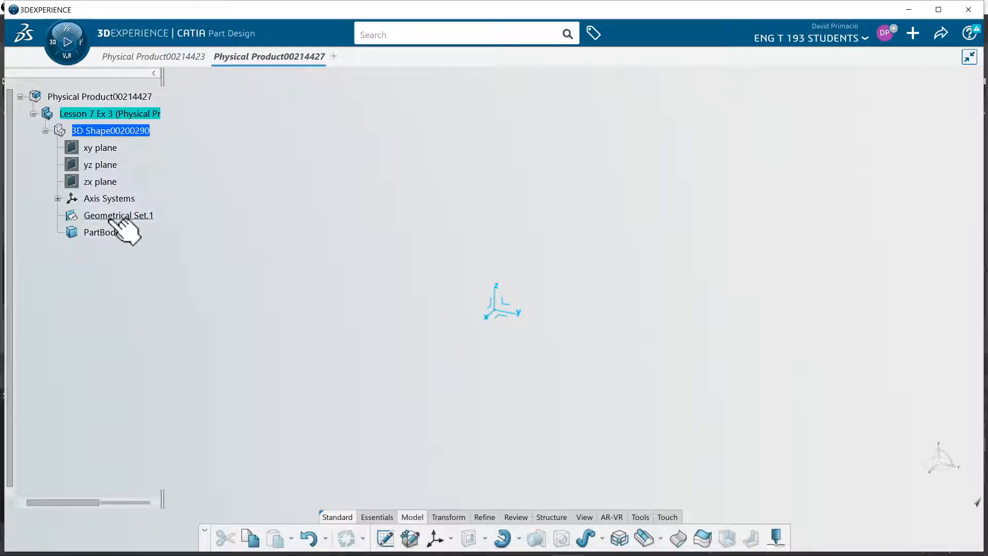
# - Expand the Axis Systems node and review the 3D Shape infrastructure preferences for creating an axis system and a geometrical set
pyautogui.click(58, 199)
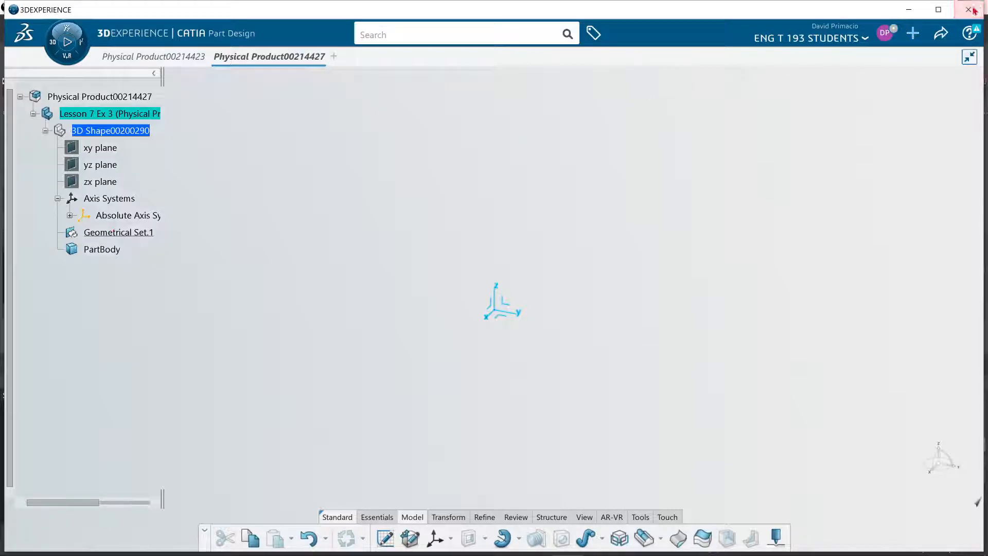
pyautogui.click(885, 32)
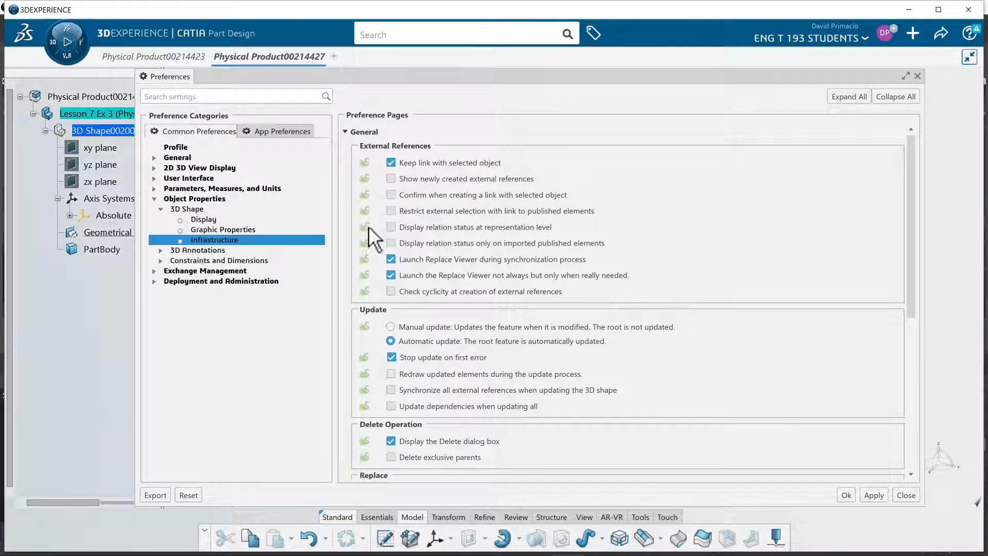
pyautogui.scroll(-1, 423, 405)
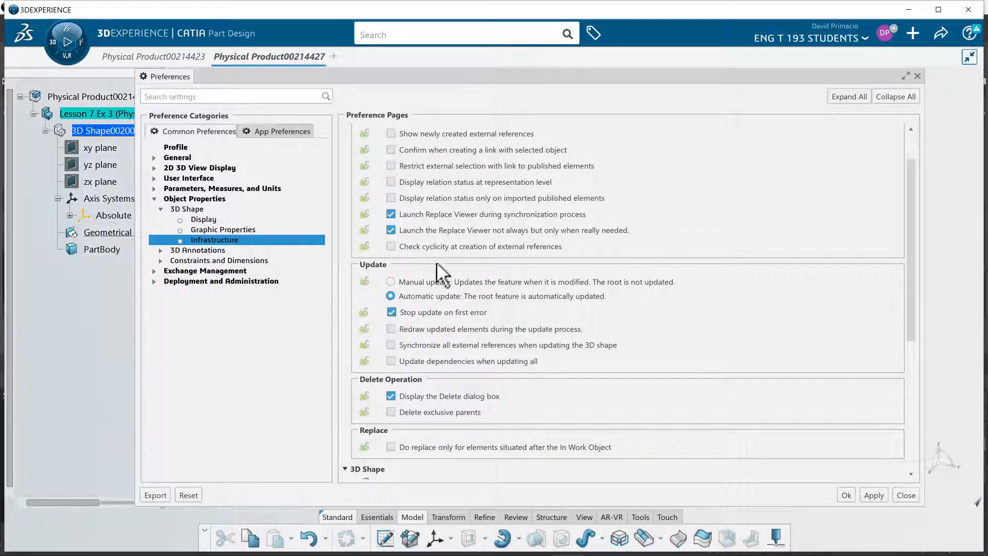
pyautogui.scroll(1, 609, 368)
pyautogui.scroll(-4, 609, 367)
pyautogui.scroll(-2, 609, 368)
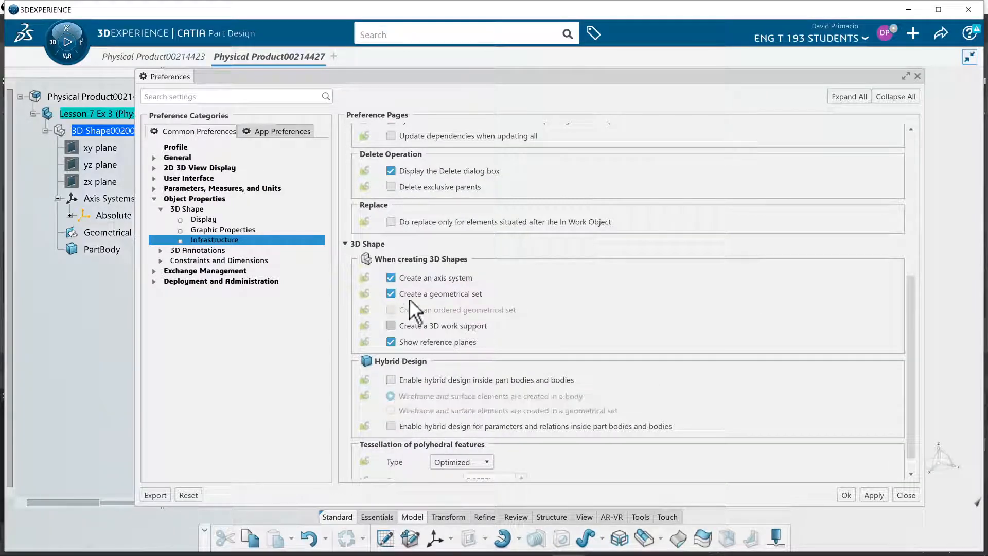
pyautogui.click(846, 495)
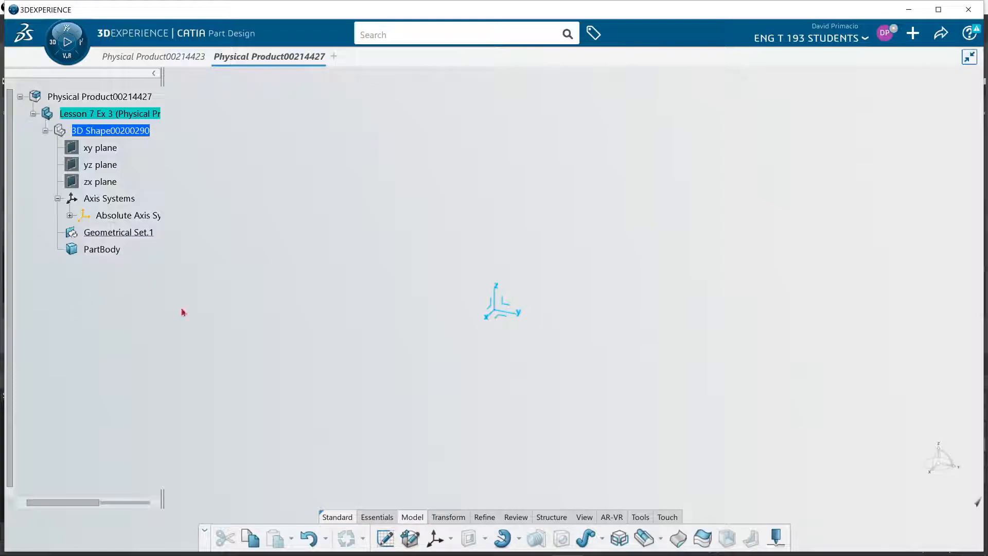
# - Start a new standard axis system and open the definition of a coordinates point as its origin
pyautogui.click(435, 538)
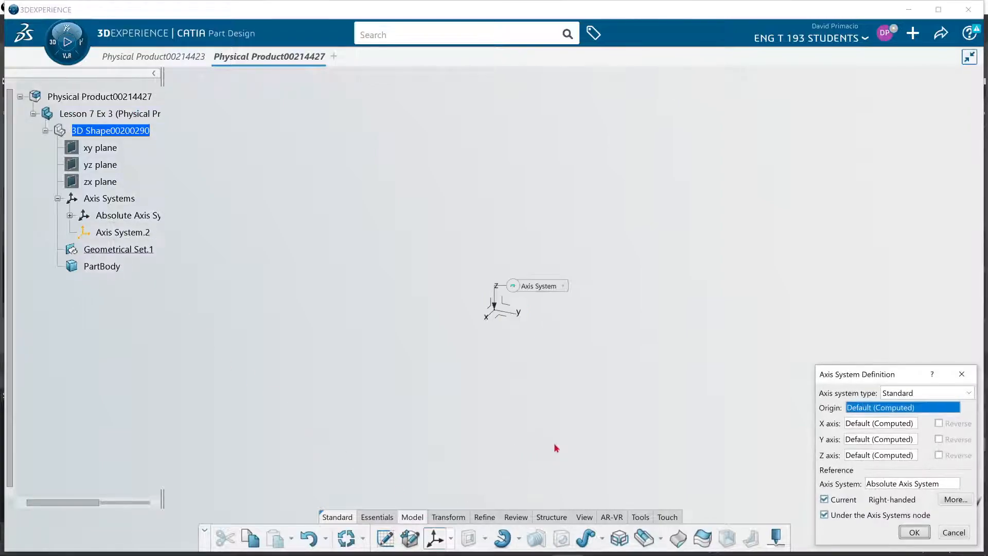
pyautogui.rightClick(869, 409)
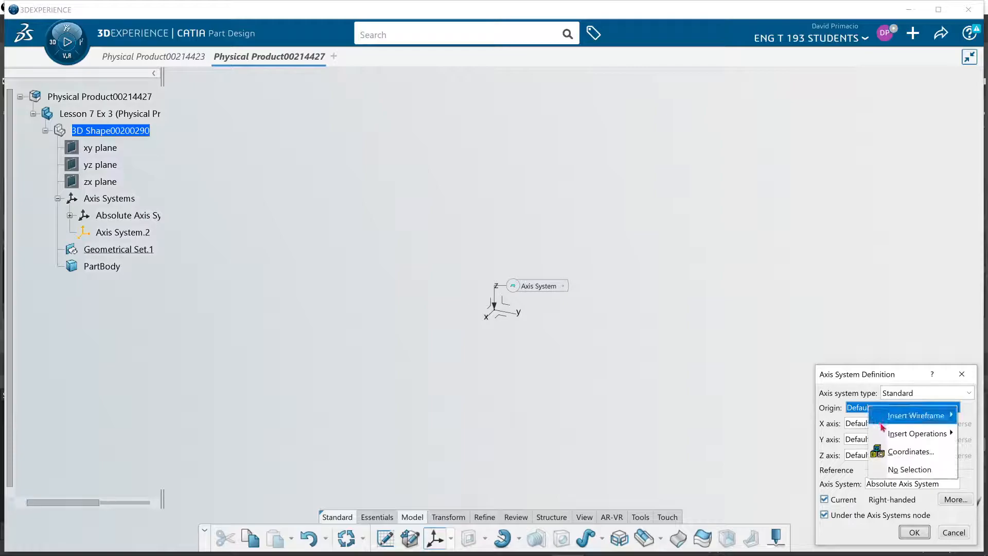
pyautogui.moveTo(915, 413)
pyautogui.click(805, 413)
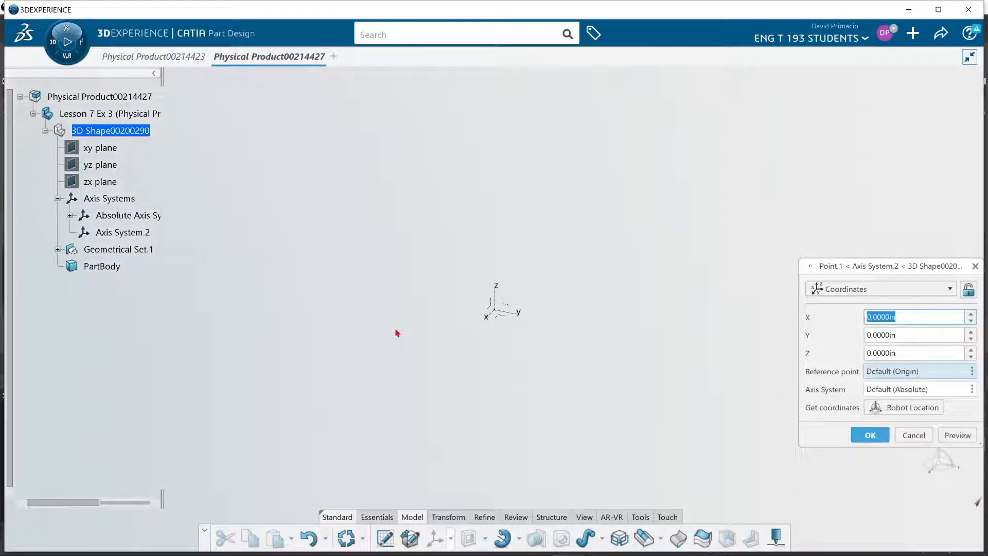
# - Search the open application windows and the MFG T229 course pages for the exercise's reference material
pyautogui.hotkey('alt', 'Tab')
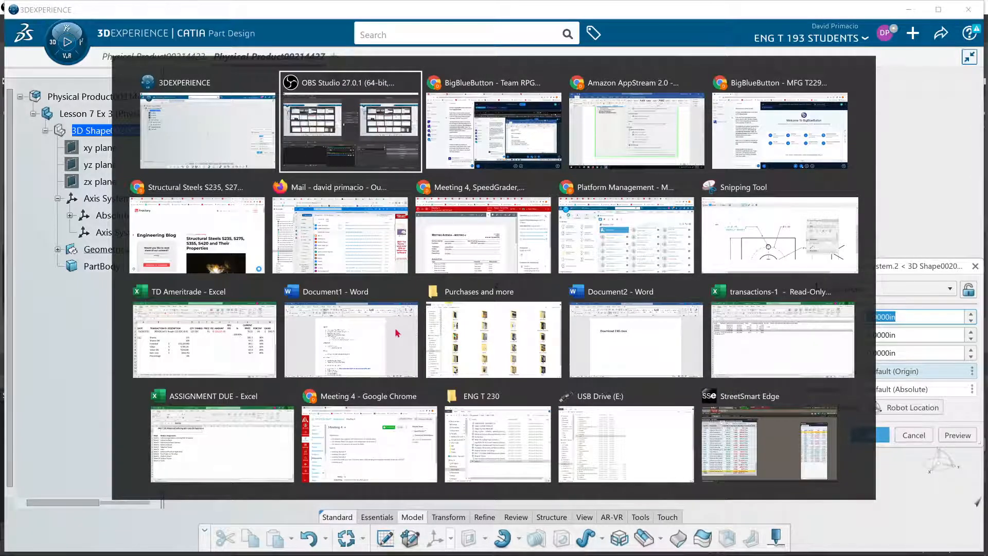
pyautogui.hotkey('alt', 'Tab')
pyautogui.hotkey('alt', 'Tab')
pyautogui.hotkey('alt', 'Tab')
pyautogui.hotkey('alt', 'Tab')
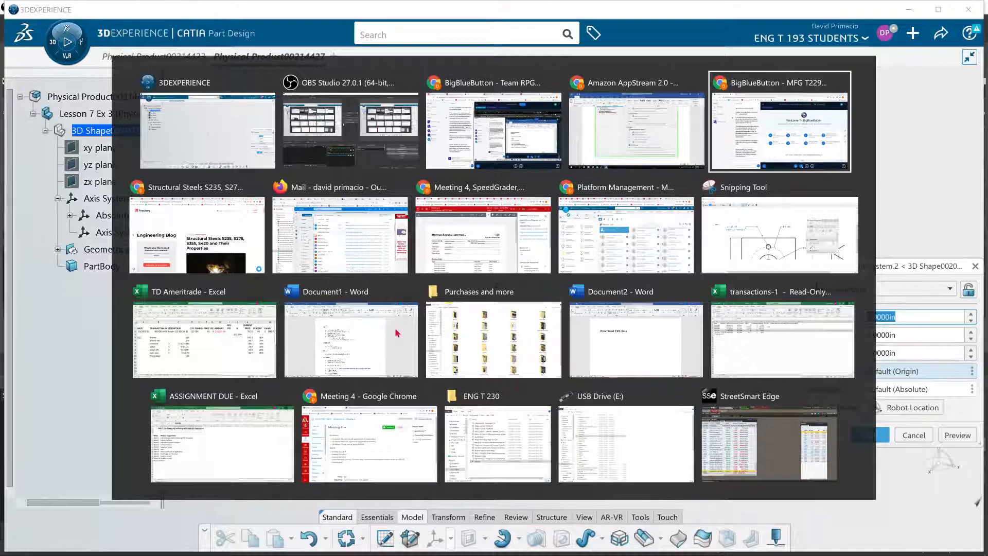
pyautogui.hotkey('alt', 'Tab')
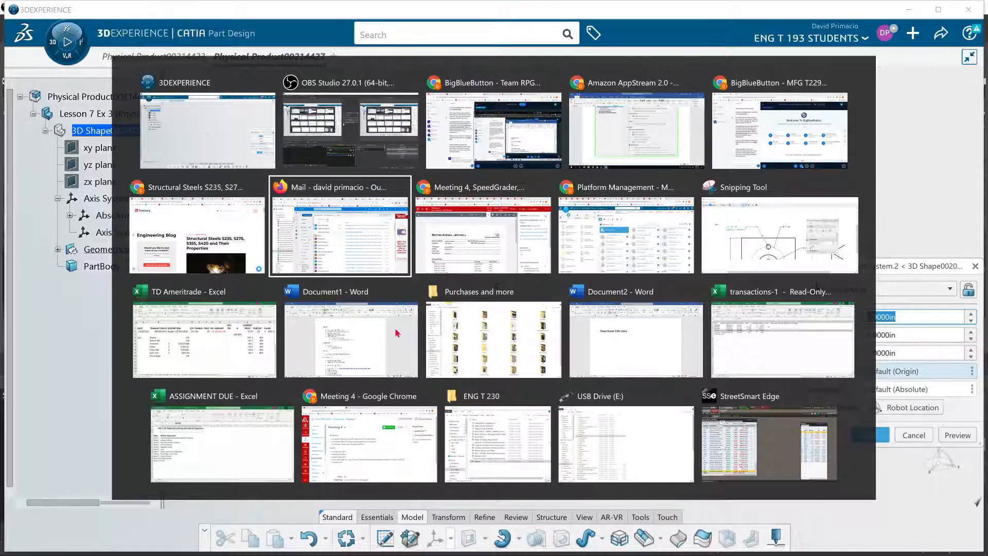
pyautogui.hotkey('alt', 'Tab')
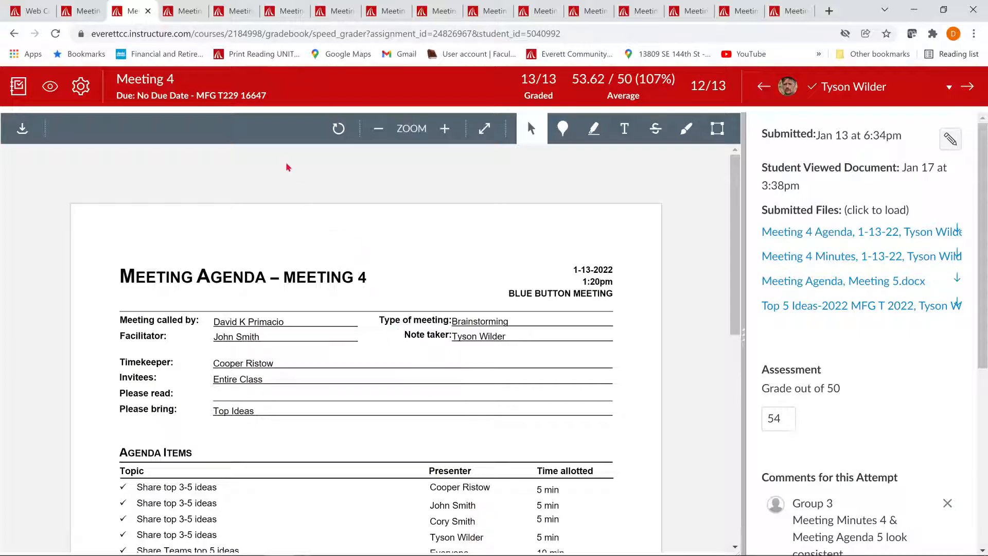
pyautogui.hotkey('alt', 'Tab')
pyautogui.hotkey('alt', 'Tab')
pyautogui.hotkey('alt', 'Tab')
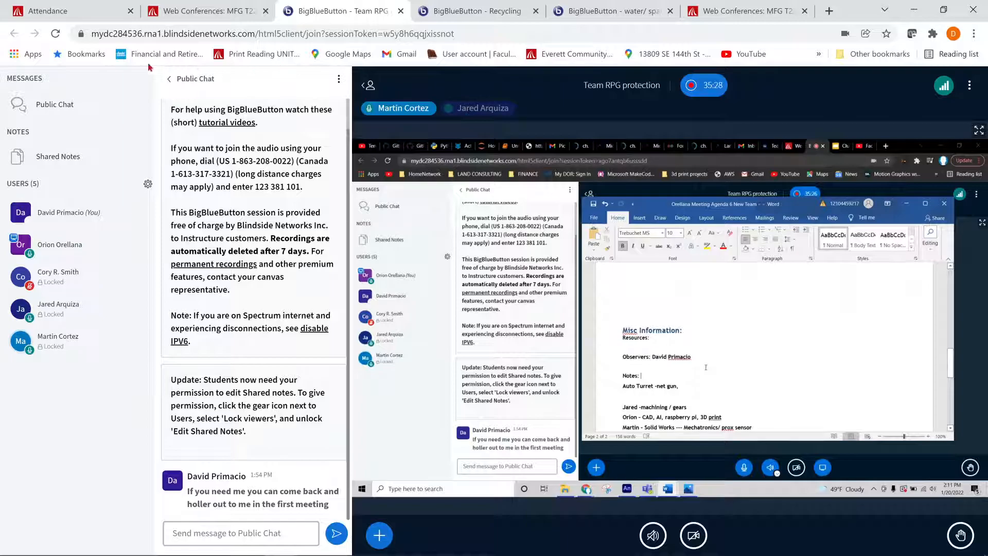
pyautogui.click(172, 7)
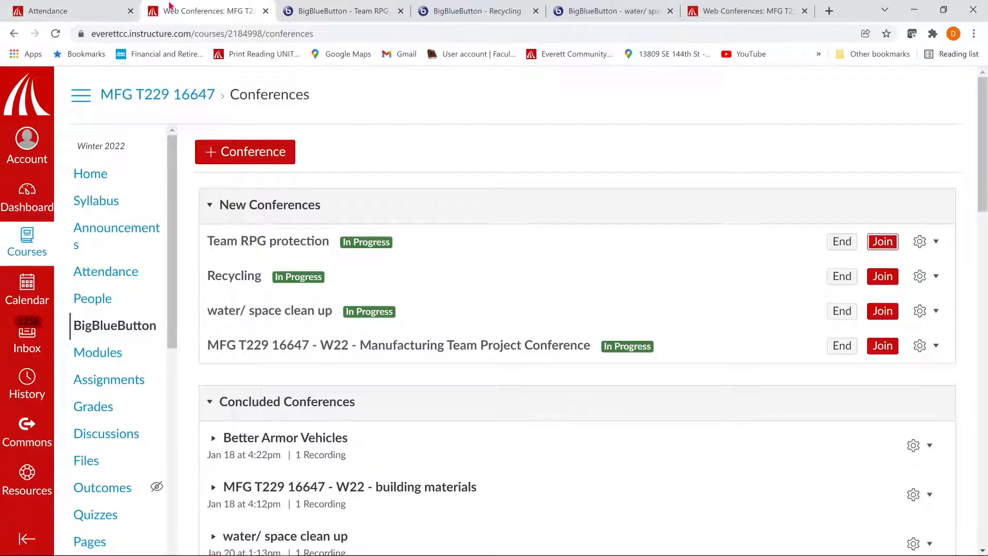
# - Switch to the Amazon AppStream session, close the Catia Preference document, and exit full-screen display
pyautogui.hotkey('alt', 'Tab')
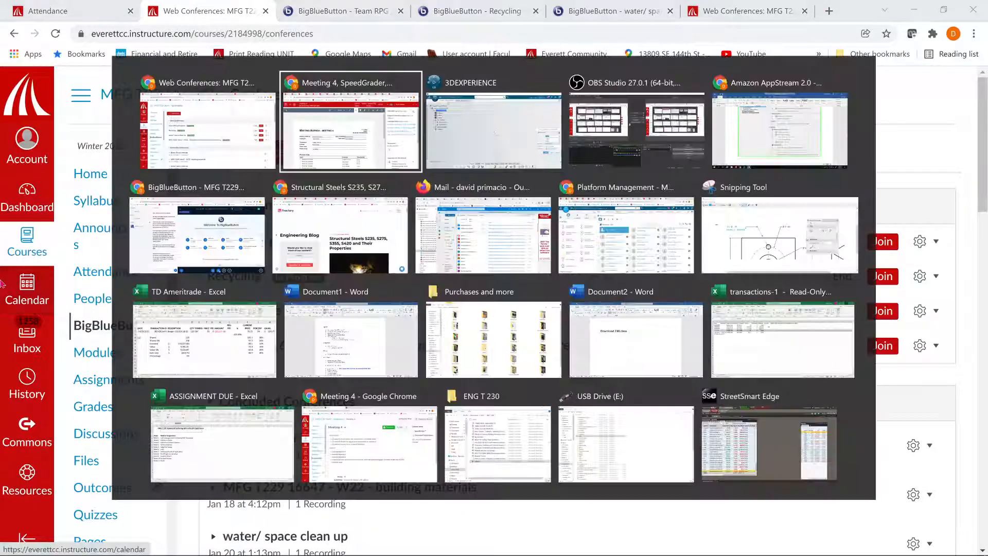
pyautogui.hotkey('alt', 'Tab')
pyautogui.hotkey('alt', 'Tab')
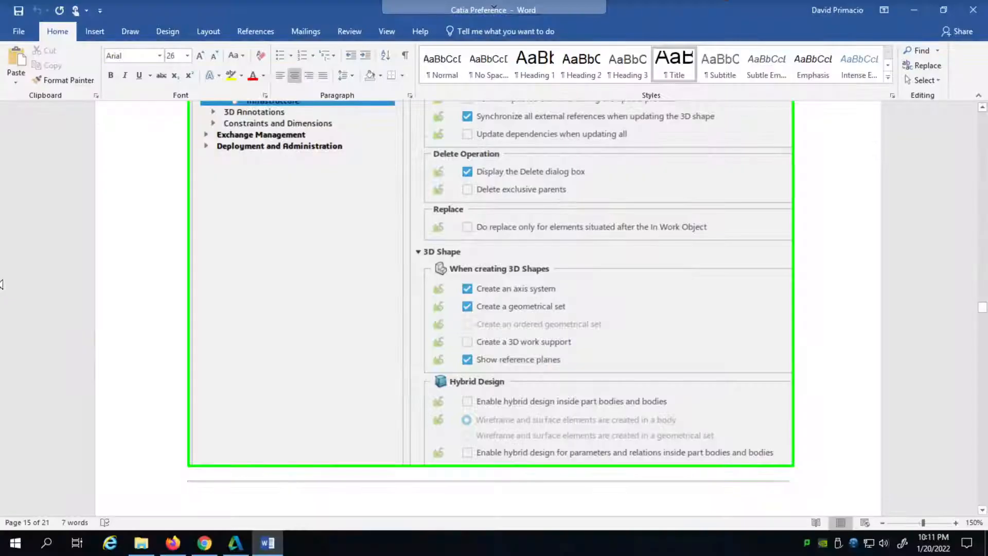
pyautogui.click(968, 11)
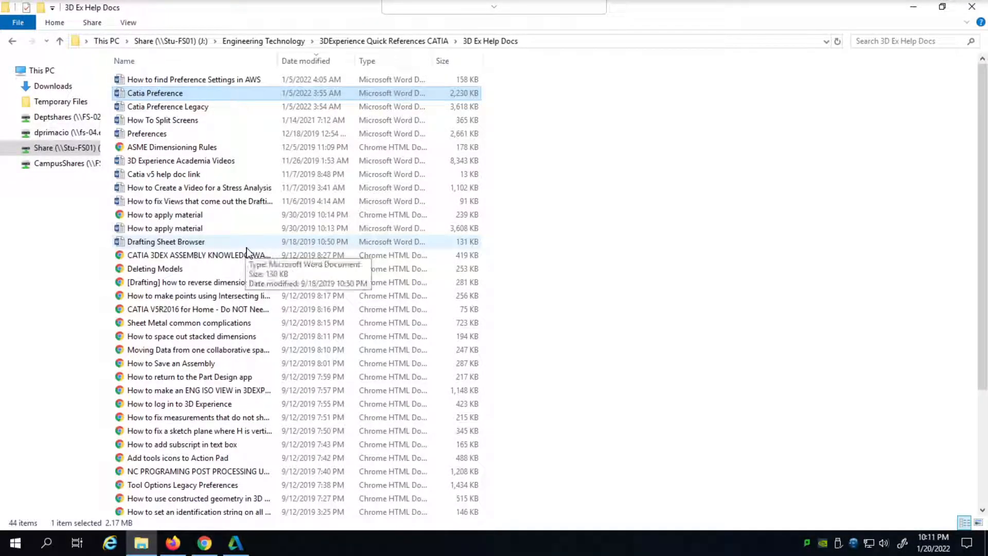
pyautogui.press('Escape')
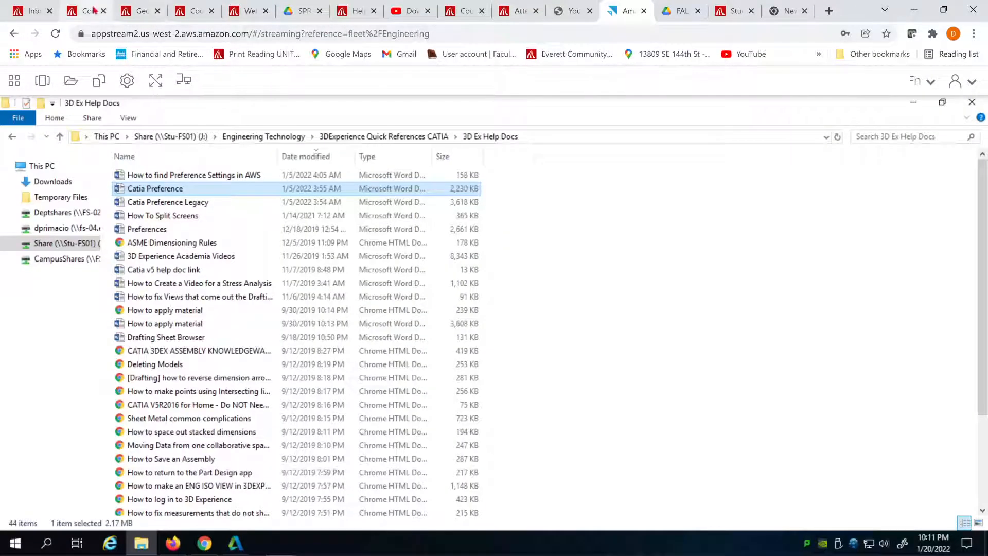
# - Look through the open ENG T185 course pages and other windows for the Lesson 7 Ex 3 datum location
pyautogui.click(93, 11)
pyautogui.click(138, 10)
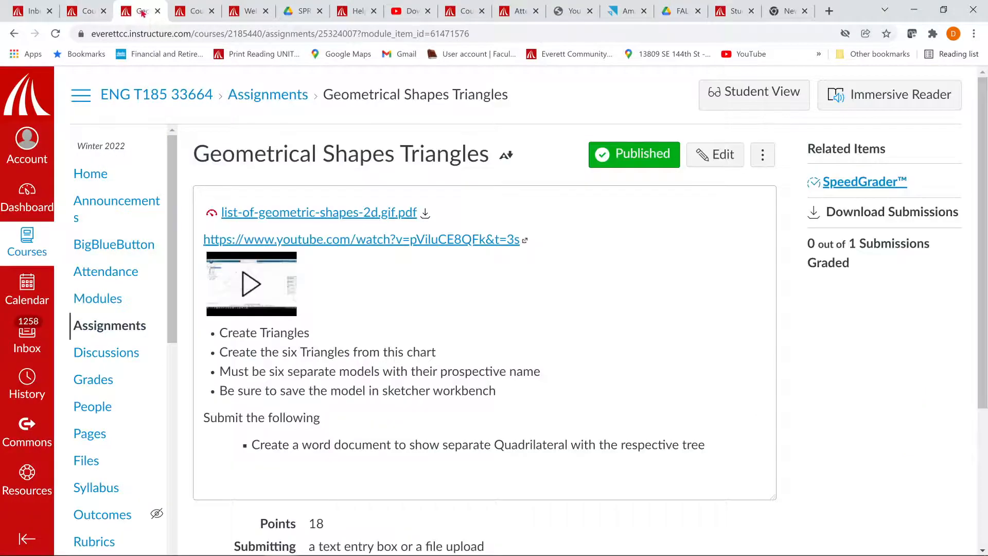
pyautogui.click(196, 11)
pyautogui.click(245, 13)
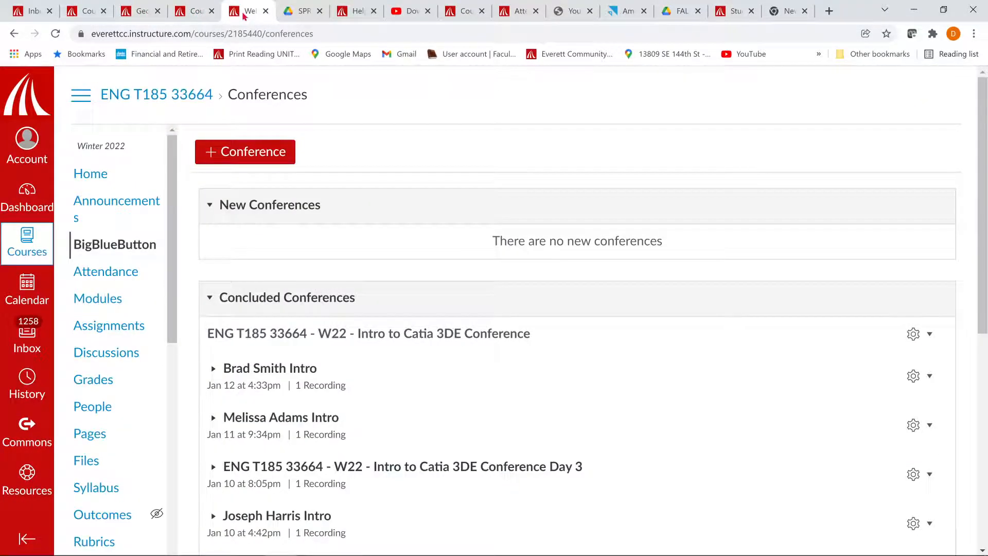
pyautogui.hotkey('alt', 'Tab')
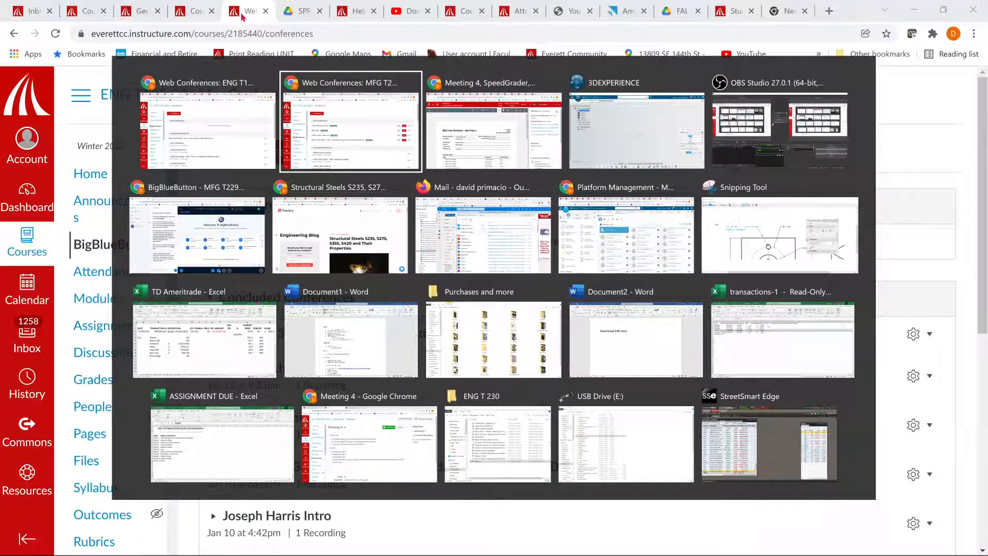
pyautogui.hotkey('alt', 'Tab')
pyautogui.hotkey('alt', 'Tab')
pyautogui.hotkey('alt', 'Tab')
pyautogui.hotkey('alt', 'Tab')
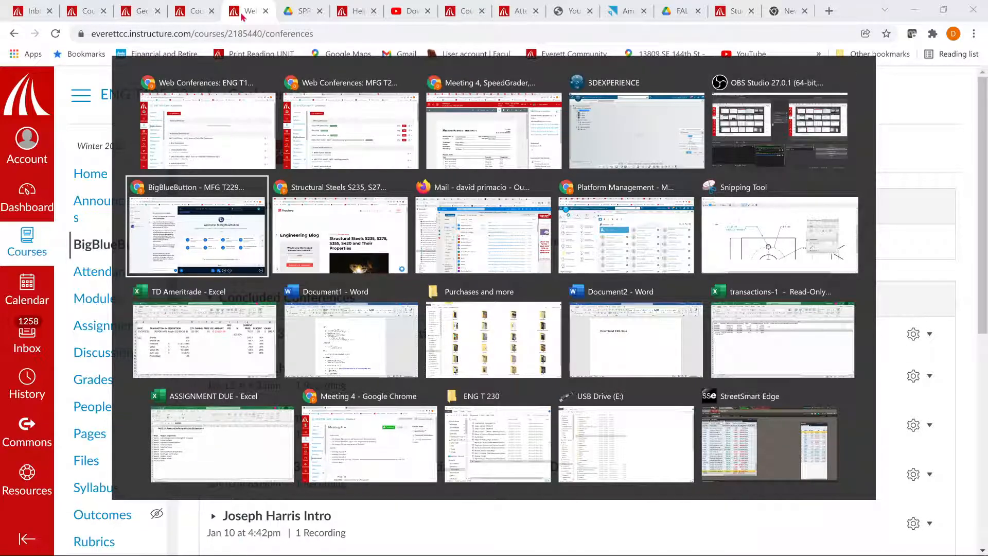
pyautogui.hotkey('alt', 'Tab')
pyautogui.hotkey('alt', 'Tab')
pyautogui.hotkey('alt', 'Tab')
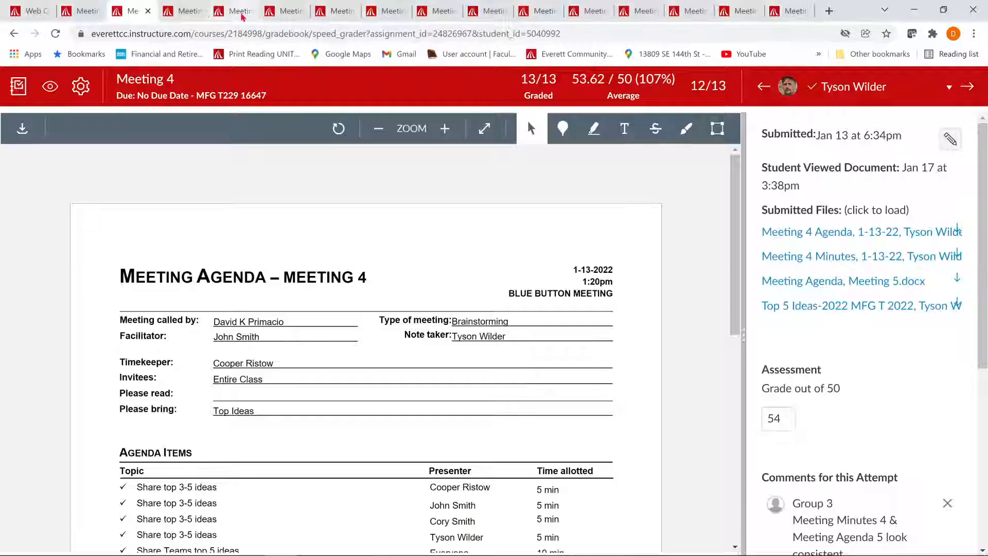
# - Check the MFG T229 Meeting 4 pages and the remaining open windows for the exercise's datum values
pyautogui.hotkey('alt', 'Tab')
pyautogui.press('Tab')
pyautogui.press('Tab')
pyautogui.press('Tab')
pyautogui.press('Tab')
pyautogui.press('Tab')
pyautogui.press('Tab')
pyautogui.press('Tab')
pyautogui.press('Tab')
pyautogui.press('Tab')
pyautogui.press('Tab')
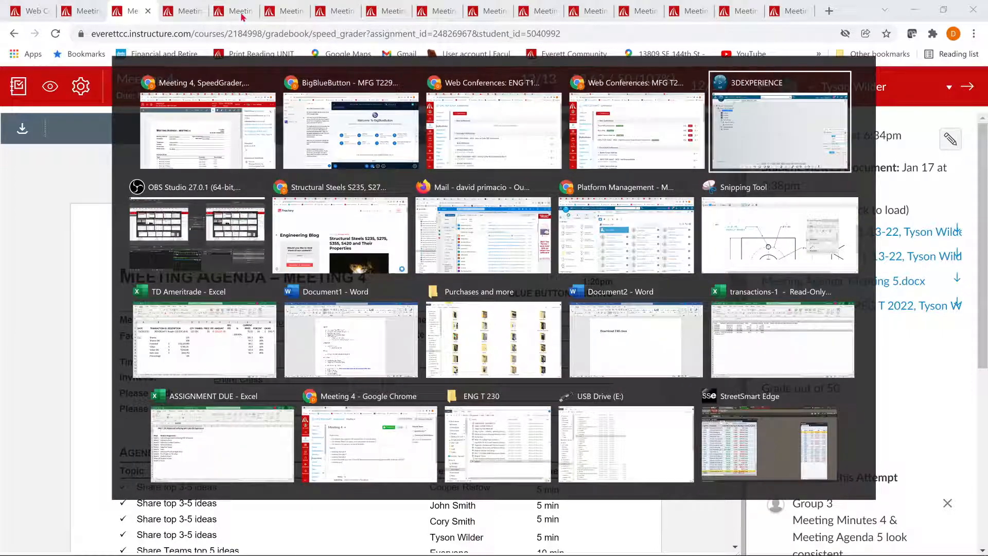
pyautogui.press('Tab')
pyautogui.press('Tab')
pyautogui.press('Tab')
pyautogui.press('Tab')
pyautogui.press('Tab')
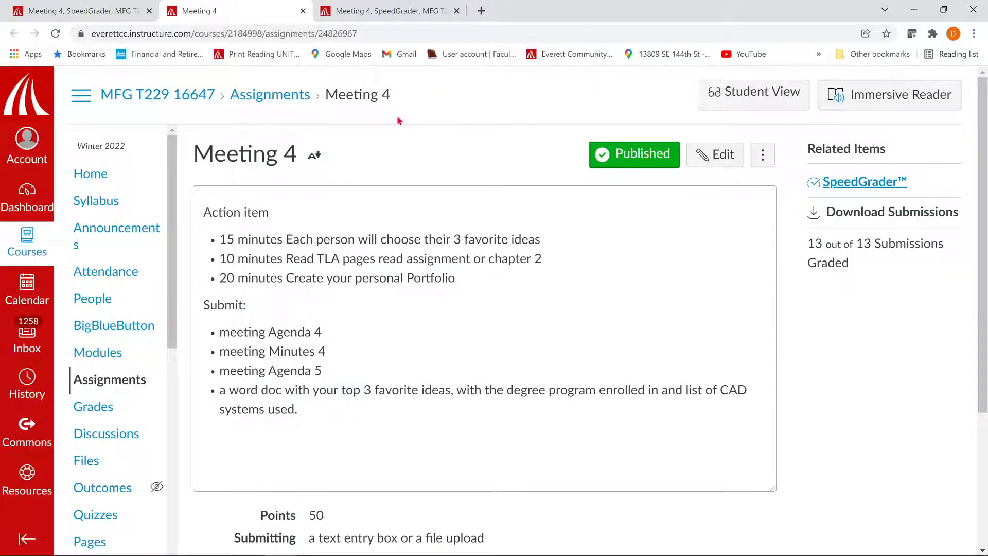
pyautogui.hotkey('alt', 'Tab')
pyautogui.hotkey('alt', 'Tab')
pyautogui.hotkey('alt', 'Tab')
pyautogui.hotkey('alt', 'Tab')
pyautogui.hotkey('alt', 'Tab')
pyautogui.hotkey('alt', 'Tab')
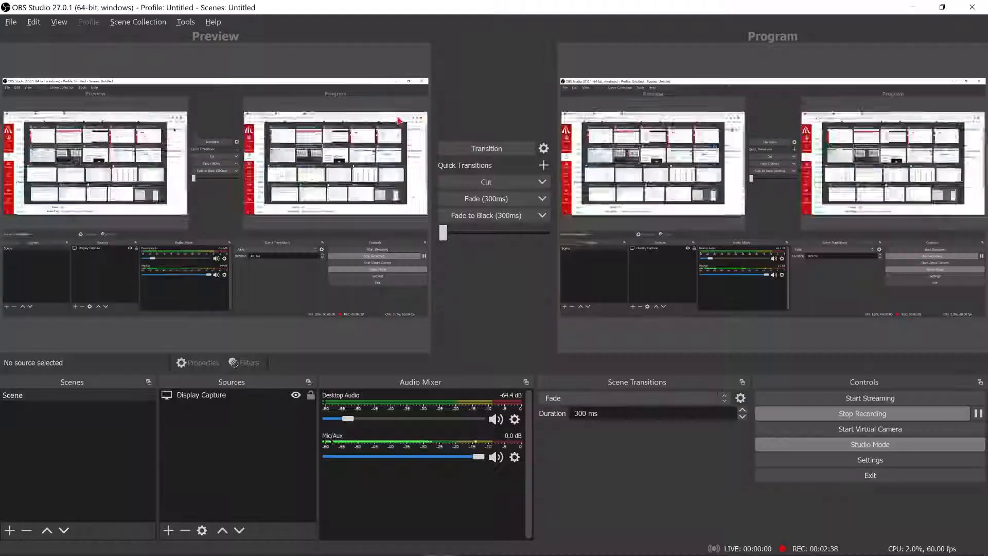
pyautogui.click(979, 414)
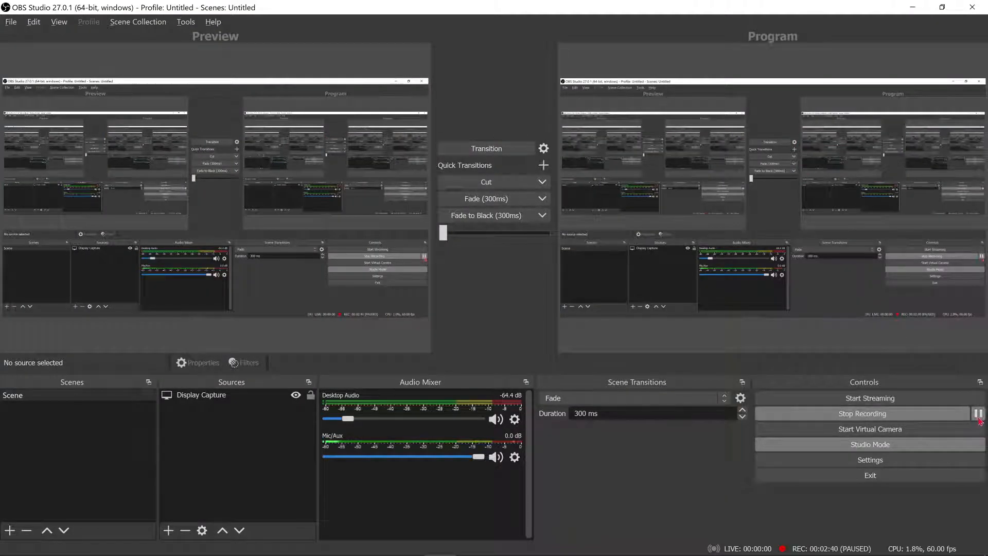
pyautogui.click(978, 417)
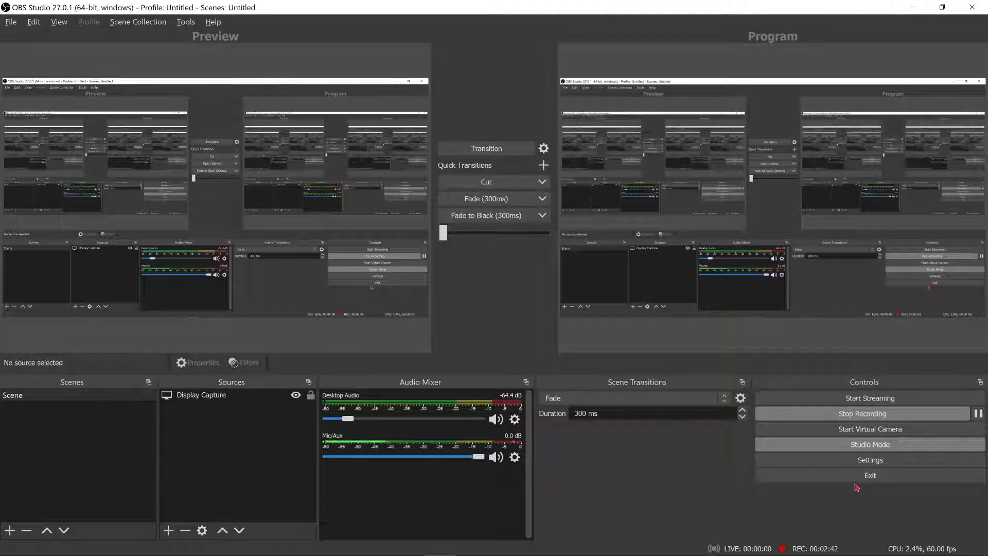
# - Check the Lesson 7 Ex 3 datum location in the Lesson 8 assignment and set the origin point's X coordinate in 3DEXPERIENCE to 125+5/8 in
pyautogui.hotkey('alt', 'Tab')
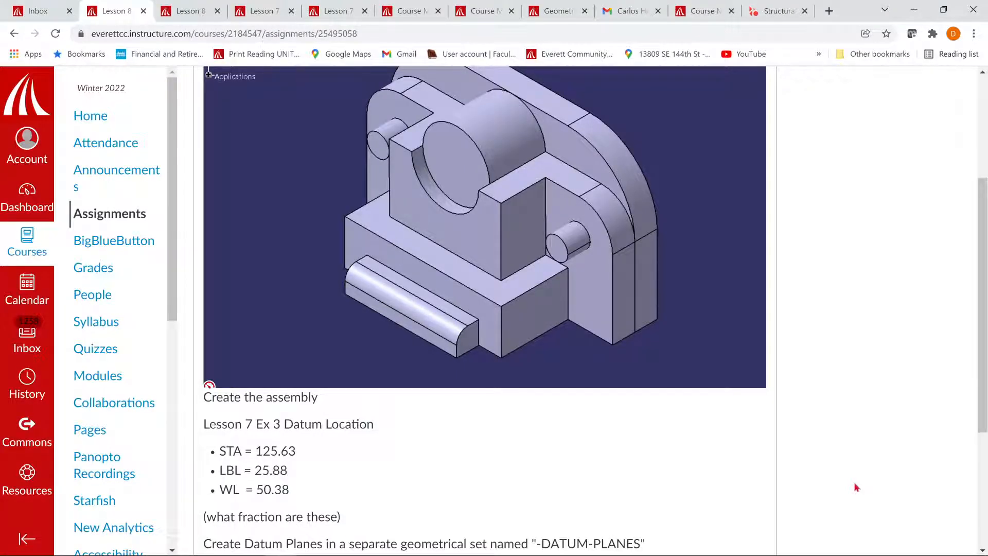
pyautogui.hotkey('alt', 'Tab')
pyautogui.press('Tab')
pyautogui.press('Tab')
pyautogui.press('Tab')
pyautogui.press('Tab')
pyautogui.press('Tab')
pyautogui.press('Tab')
pyautogui.press('Tab')
pyautogui.press('Tab')
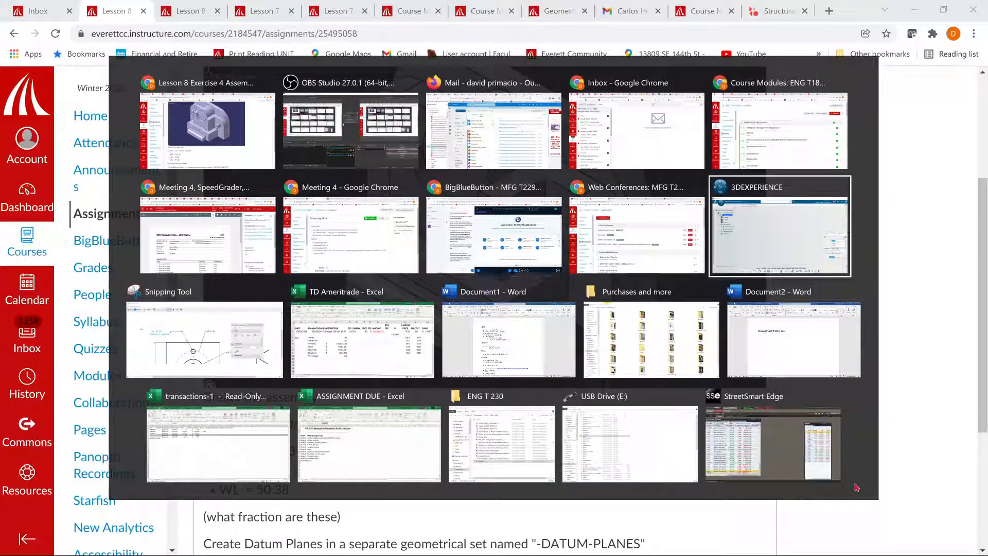
pyautogui.write('12')
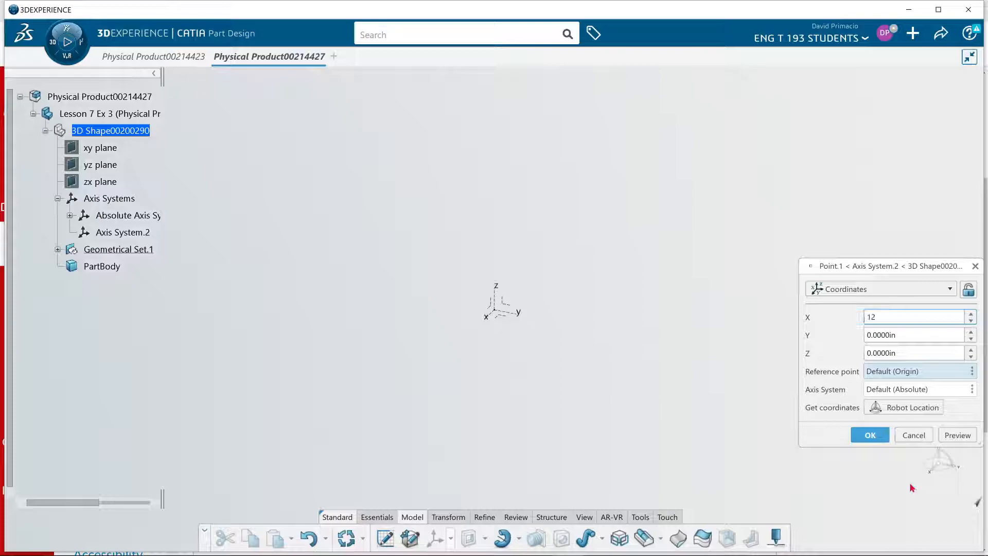
pyautogui.write('5 +5/')
pyautogui.press('Tab')
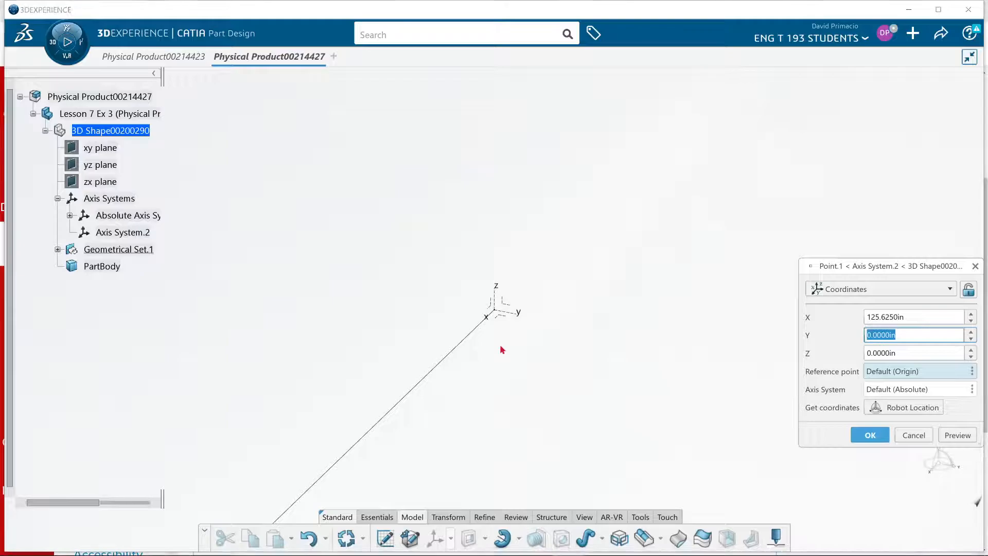
# - Check the LBL value in the assignment and set the origin point's Y coordinate to 25+7/8 in
pyautogui.hotkey('alt', 'Tab')
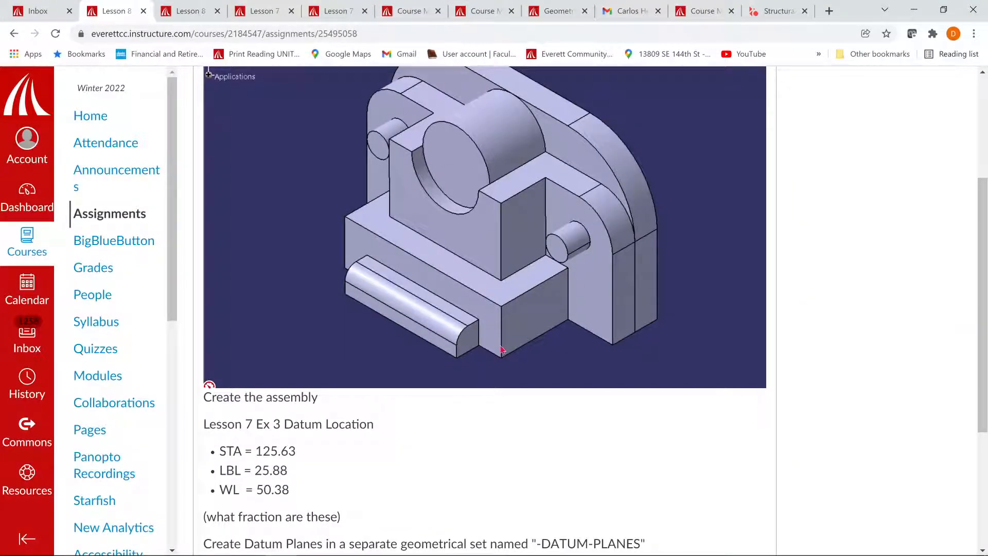
pyautogui.hotkey('alt', 'Tab')
pyautogui.write('25.')
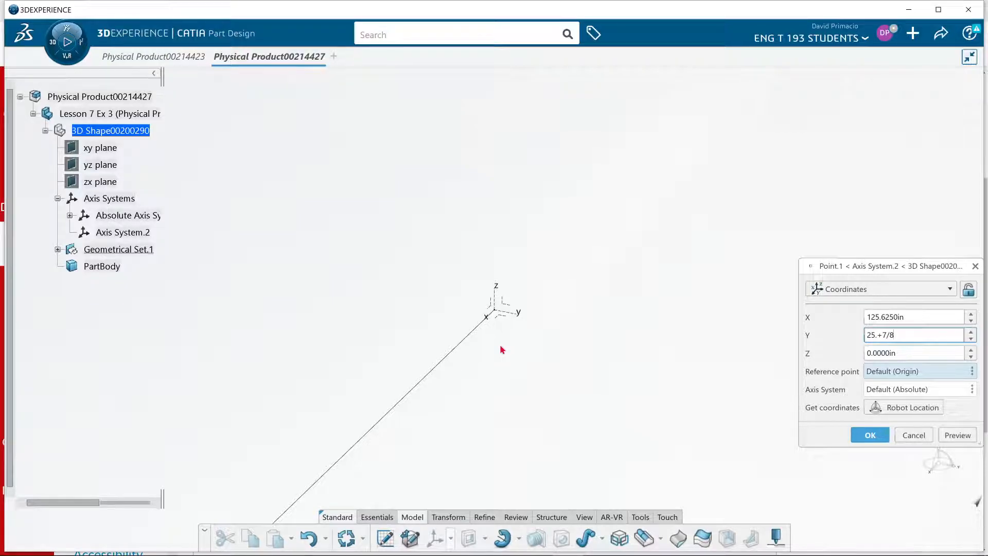
pyautogui.write('+7/8')
pyautogui.press('Tab')
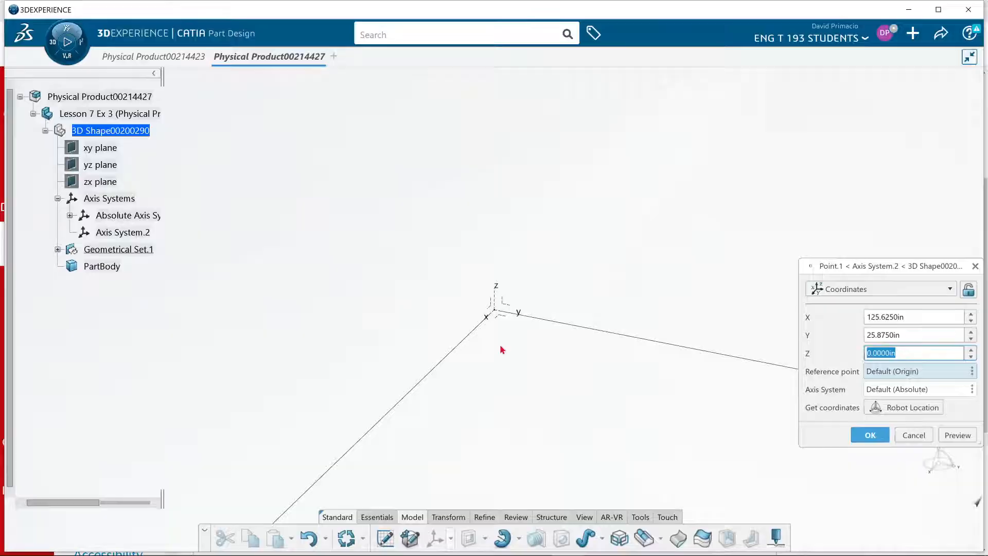
# - Check the WL value in the assignment and try 50+2/3 in as the origin point's Z coordinate
pyautogui.hotkey('alt', 'Tab')
pyautogui.hotkey('alt', 'Tab')
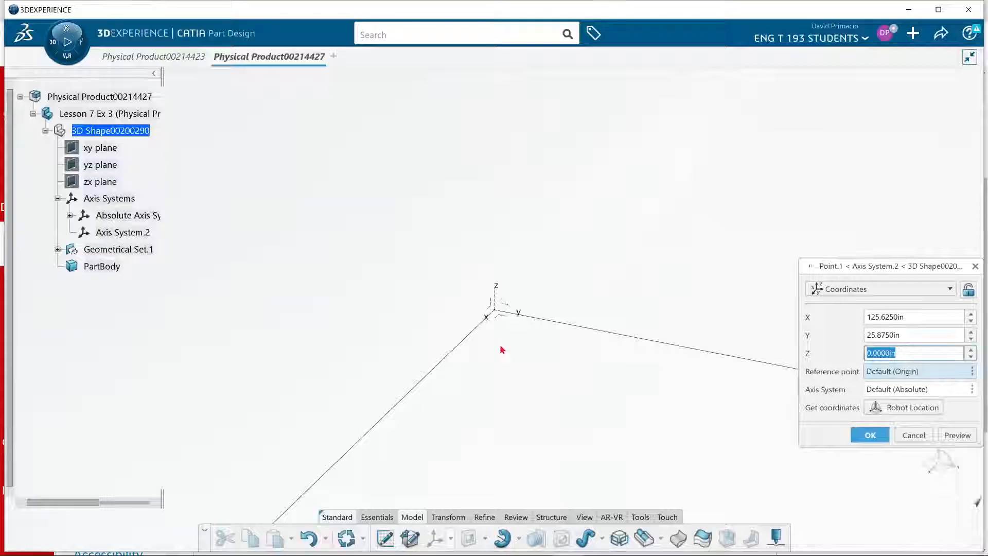
pyautogui.write('50')
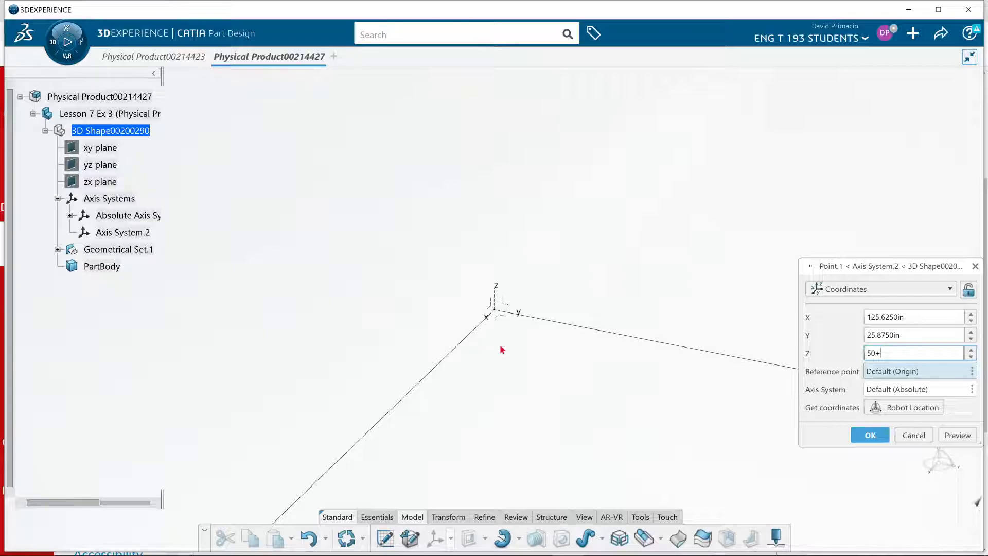
pyautogui.write('+2/3')
pyautogui.press('Return')
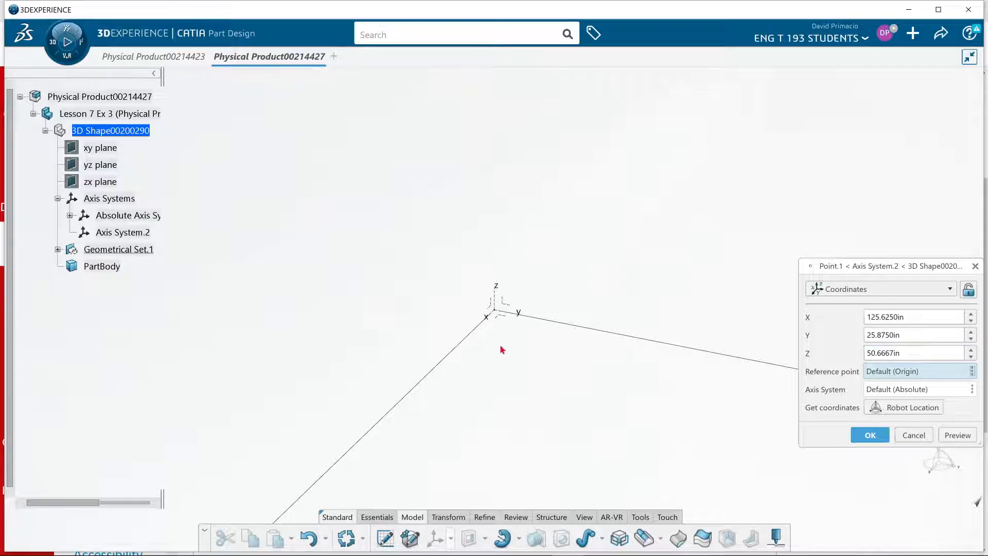
# - Set the origin point's Z coordinate to 50.3750 in, accept the point and create the standard axis system on it
pyautogui.doubleClick(879, 355)
pyautogui.write('5')
pyautogui.press('Return')
pyautogui.click(871, 435)
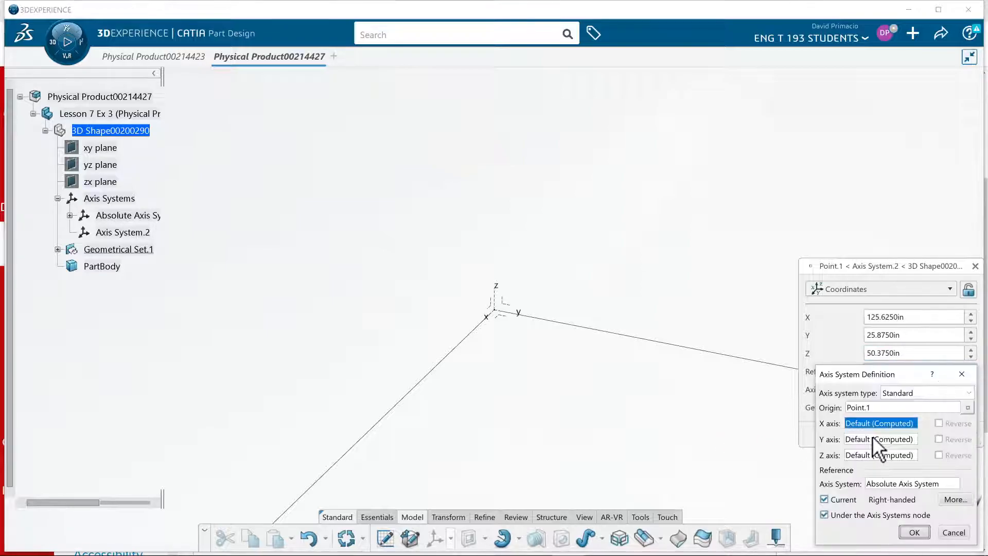
pyautogui.click(914, 532)
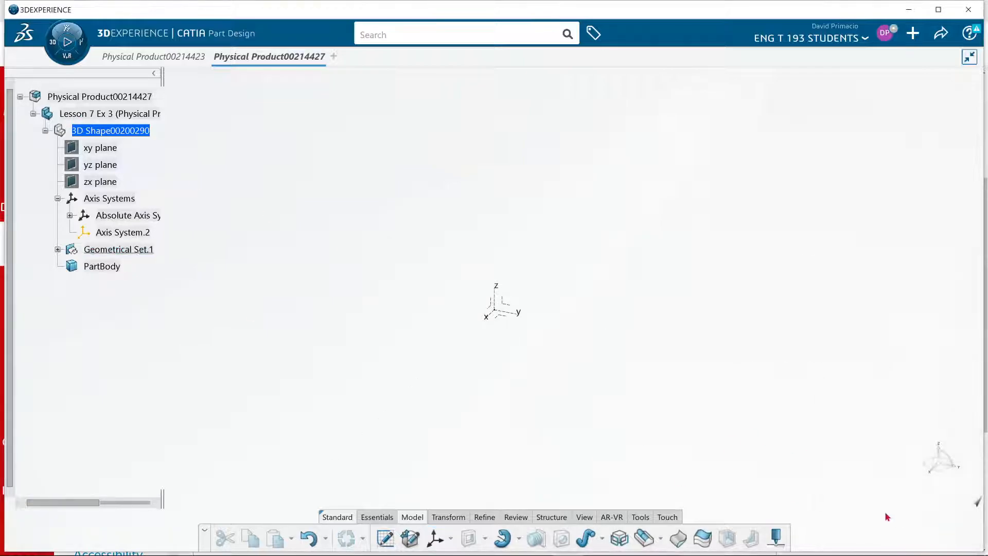
# - Rename the newly created axis system as LOCAL_AXIS
pyautogui.rightClick(114, 235)
pyautogui.click(164, 283)
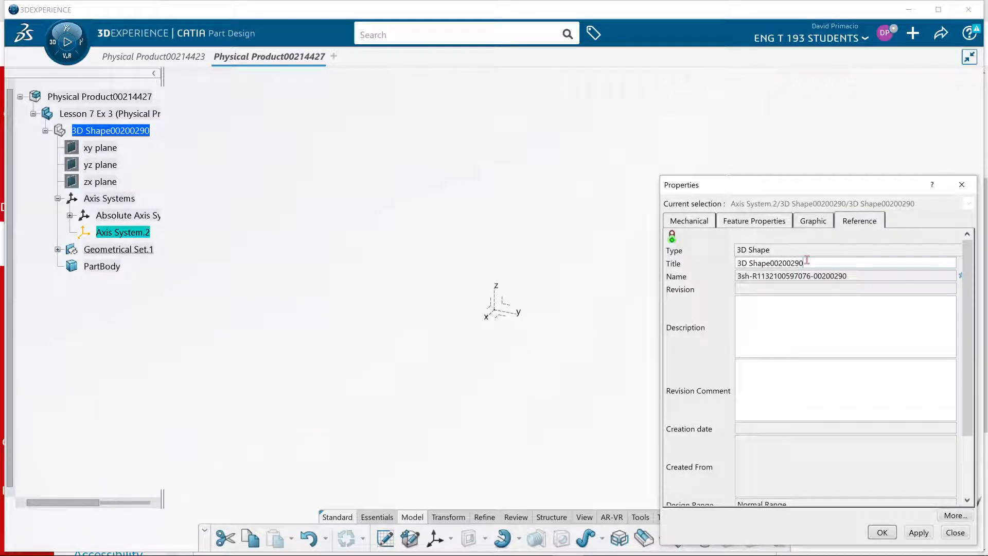
pyautogui.click(770, 221)
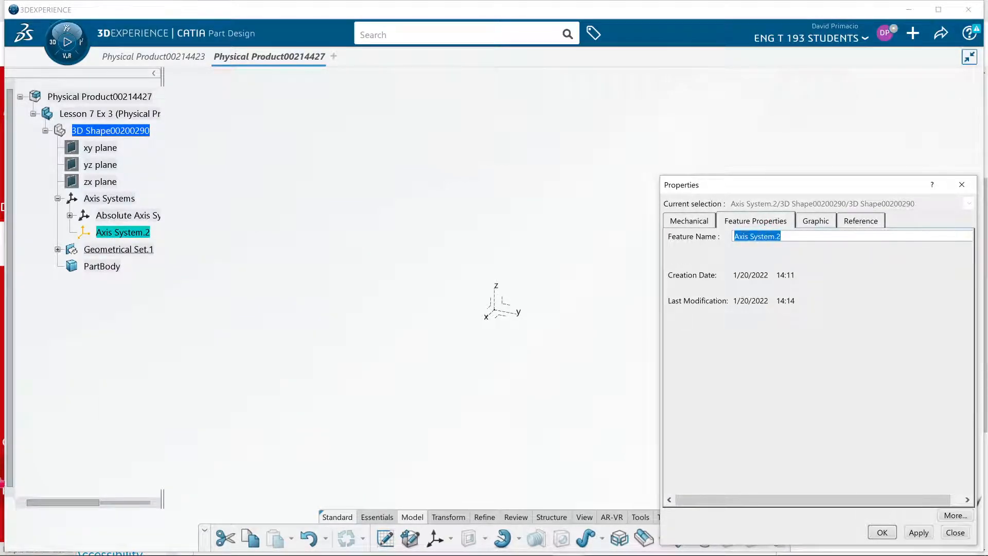
pyautogui.write('loc')
pyautogui.press('capslock')
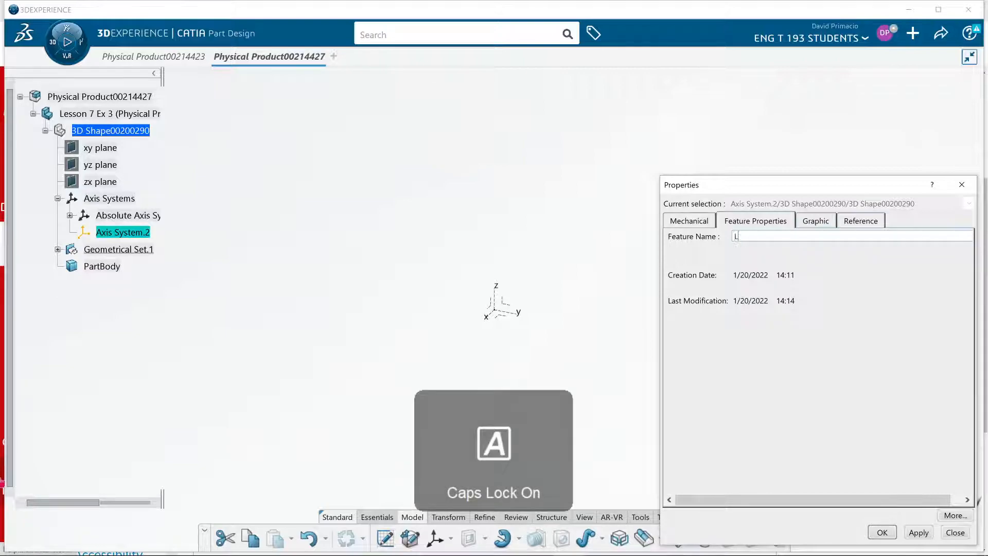
pyautogui.write('OCAL_A')
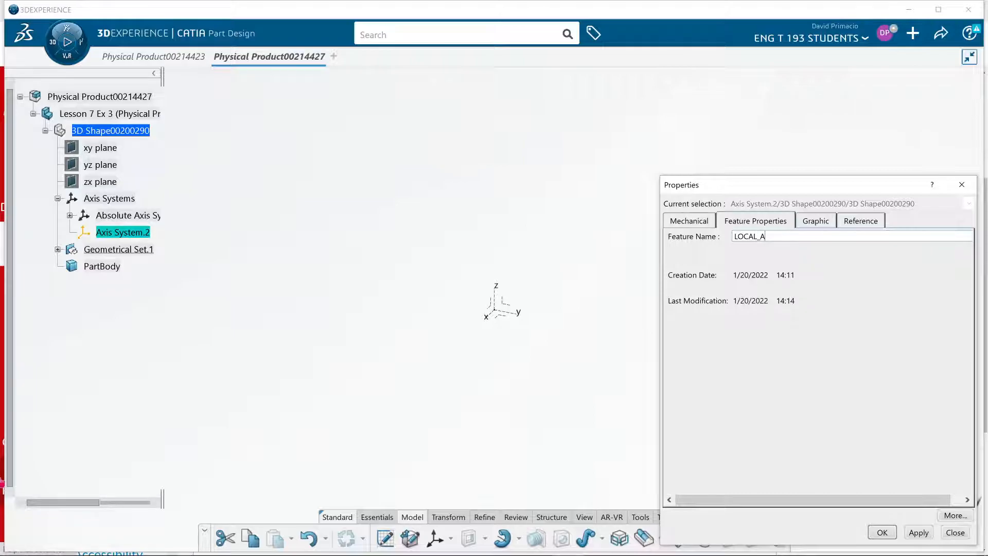
pyautogui.press('Return')
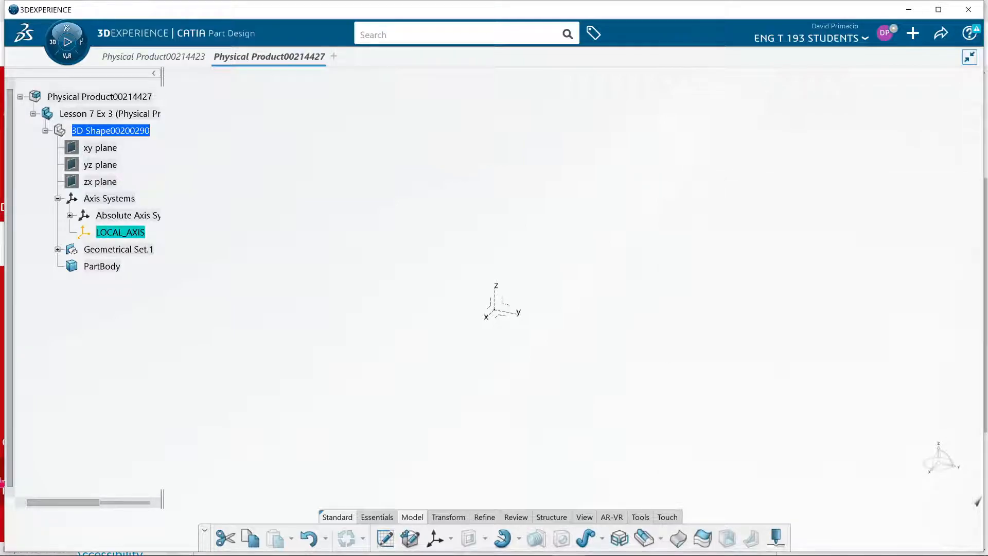
# - Expand Geometrical Set.1 and its point to show the coordinates, and hide the absolute axis system
pyautogui.click(57, 249)
pyautogui.click(70, 267)
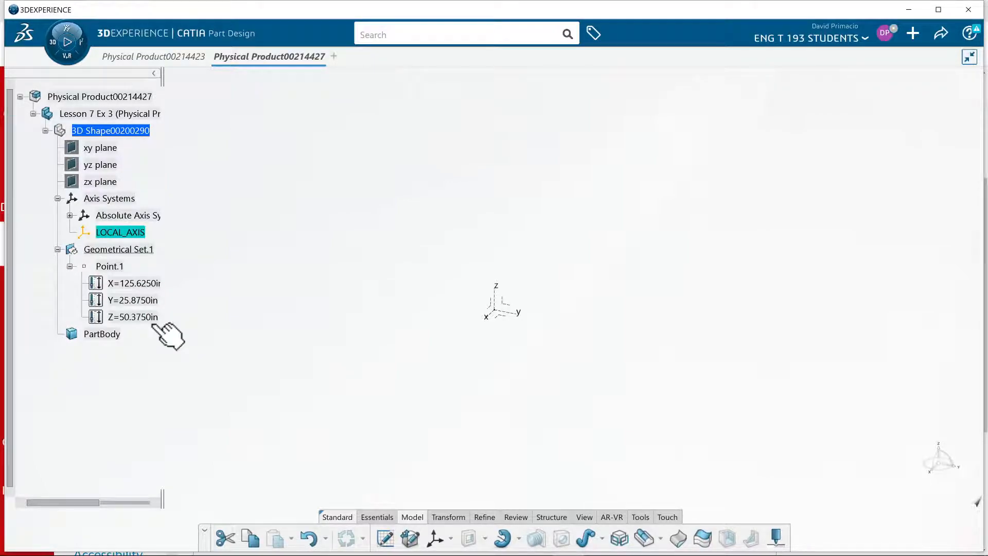
pyautogui.rightClick(143, 217)
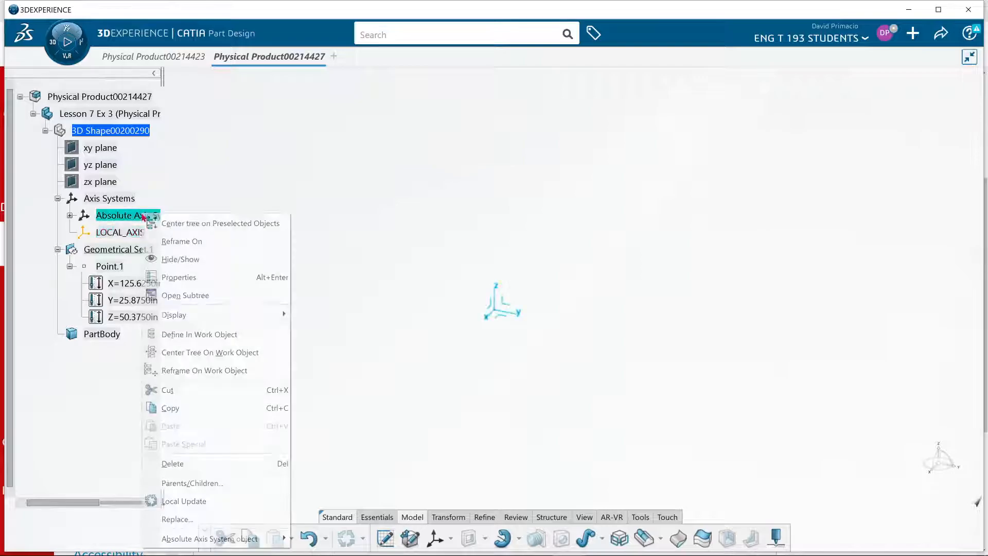
pyautogui.click(189, 259)
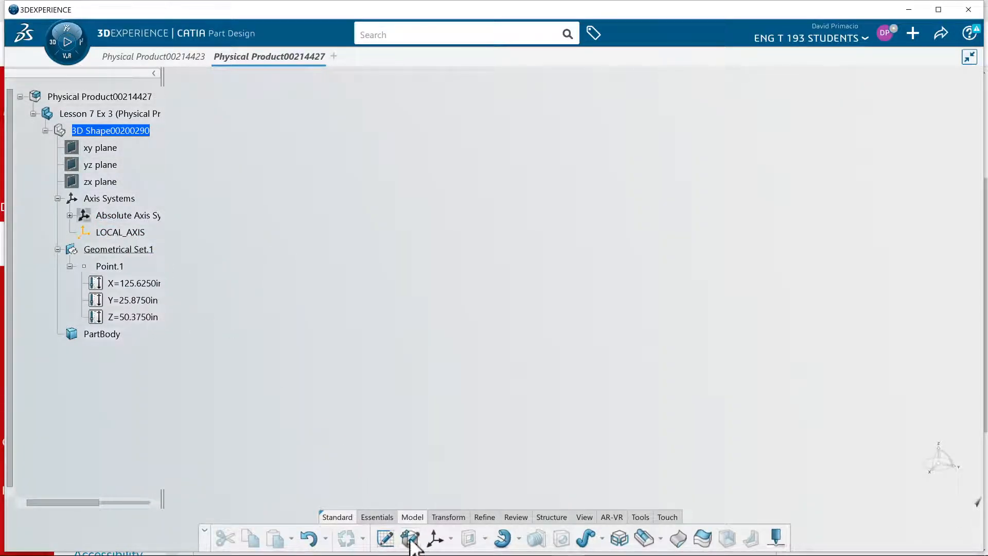
# - Open a new sketch on the yz plane of the LOCAL_AXIS system
pyautogui.click(585, 516)
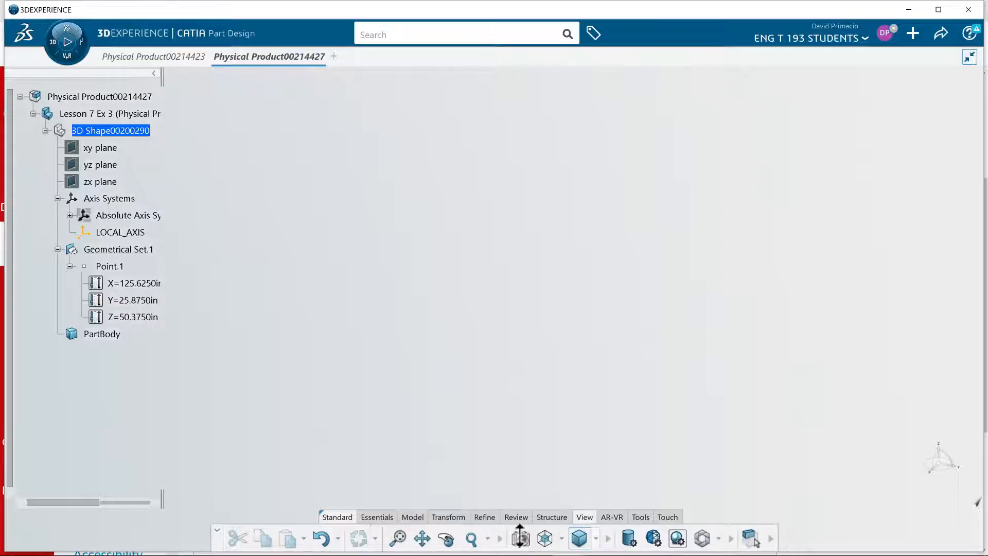
pyautogui.click(397, 538)
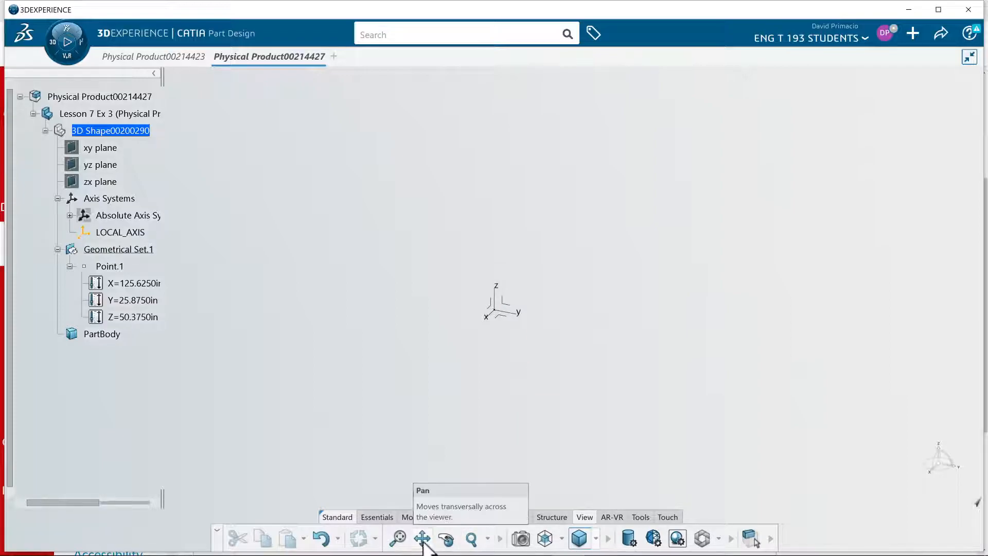
pyautogui.click(518, 309)
pyautogui.click(597, 260)
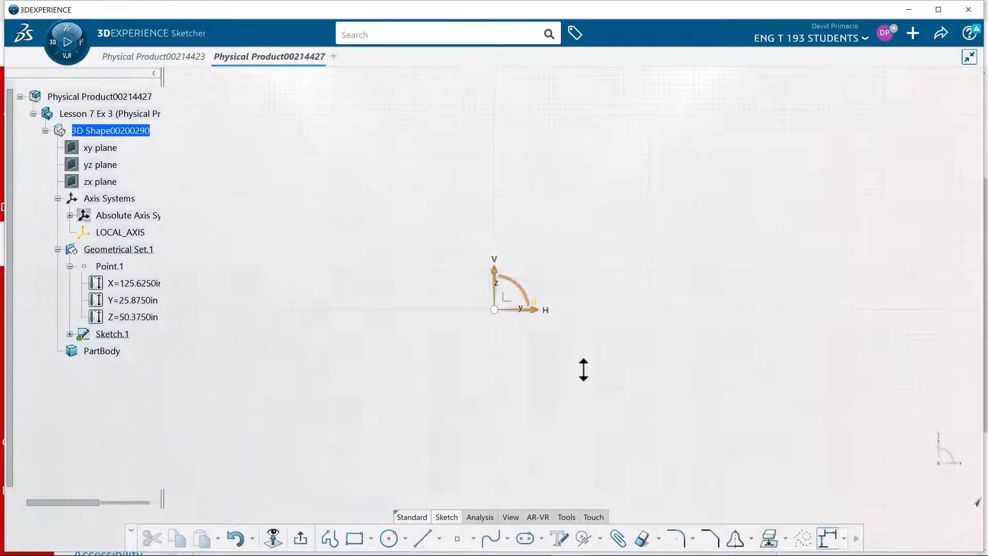
# - Draw a rectangle 5.5 in wide and 2.5 in high with its lower-left corner at H 1 in, V 1 in
pyautogui.moveTo(532, 336)
pyautogui.mouseDown(button='middle')
pyautogui.moveTo(479, 381)
pyautogui.moveTo(494, 316)
pyautogui.mouseUp(button='middle')
pyautogui.moveTo(437, 366); pyautogui.dragTo(700, 141, button='middle')
pyautogui.moveTo(405, 425); pyautogui.dragTo(412, 453, button='middle')
pyautogui.moveTo(492, 369)
pyautogui.mouseDown(button='middle')
pyautogui.moveTo(540, 326)
pyautogui.moveTo(495, 366)
pyautogui.moveTo(570, 317)
pyautogui.mouseUp(button='middle')
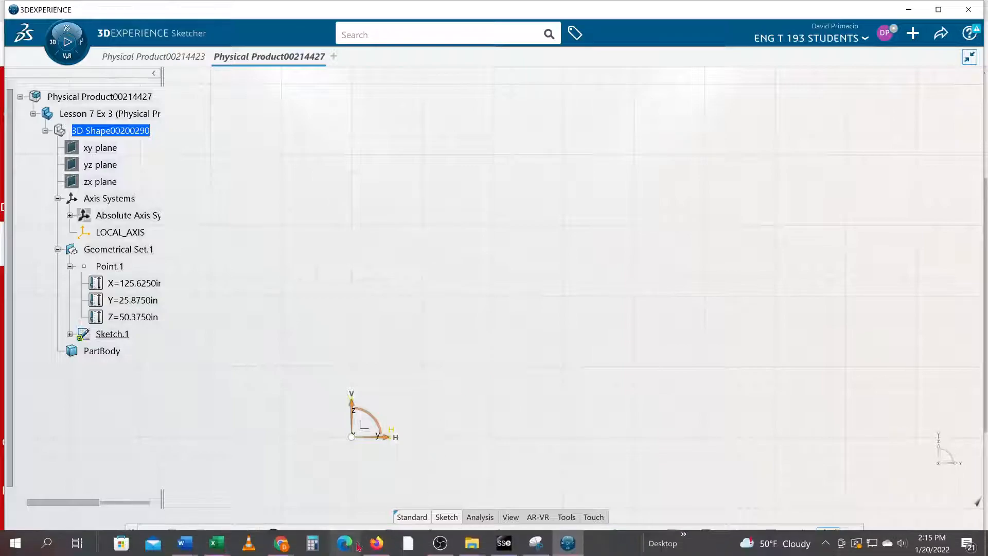
pyautogui.click(354, 538)
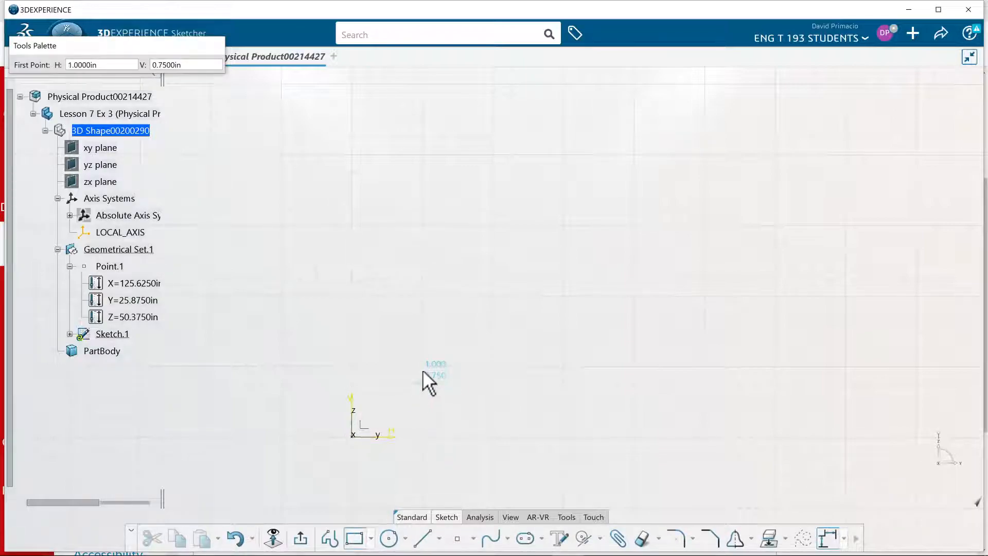
pyautogui.click(422, 366)
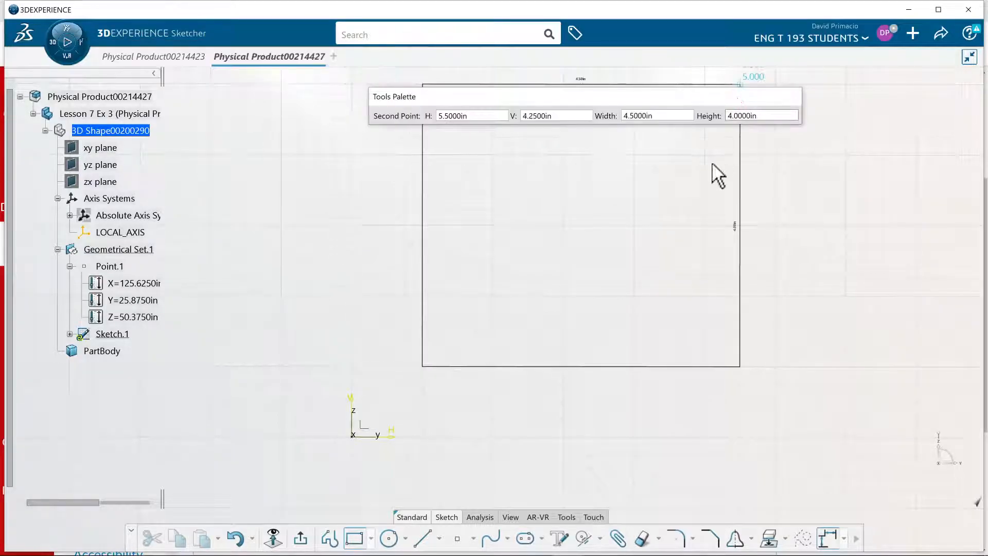
pyautogui.click(667, 116)
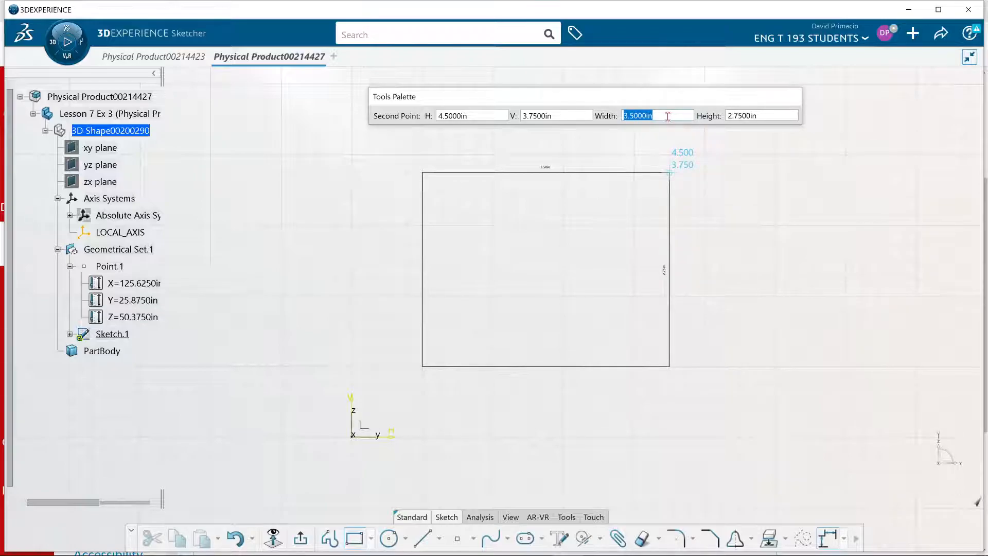
pyautogui.write('5.5')
pyautogui.press('Tab')
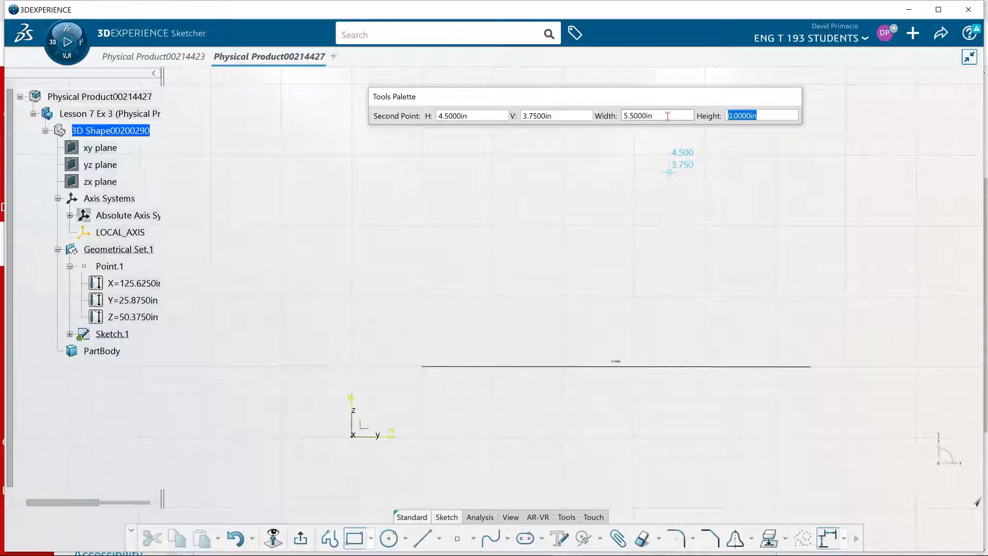
pyautogui.write('2.5')
pyautogui.press('Return')
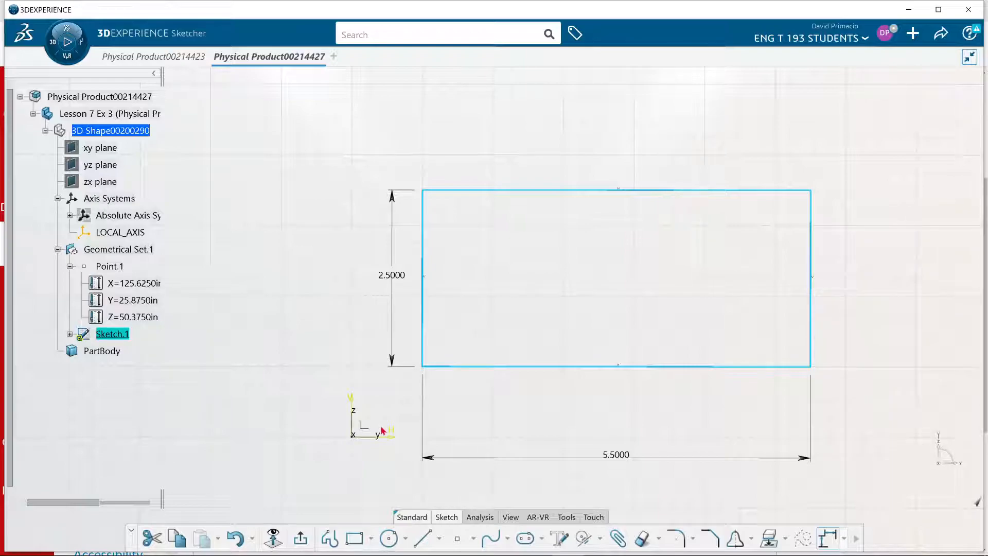
pyautogui.click(354, 539)
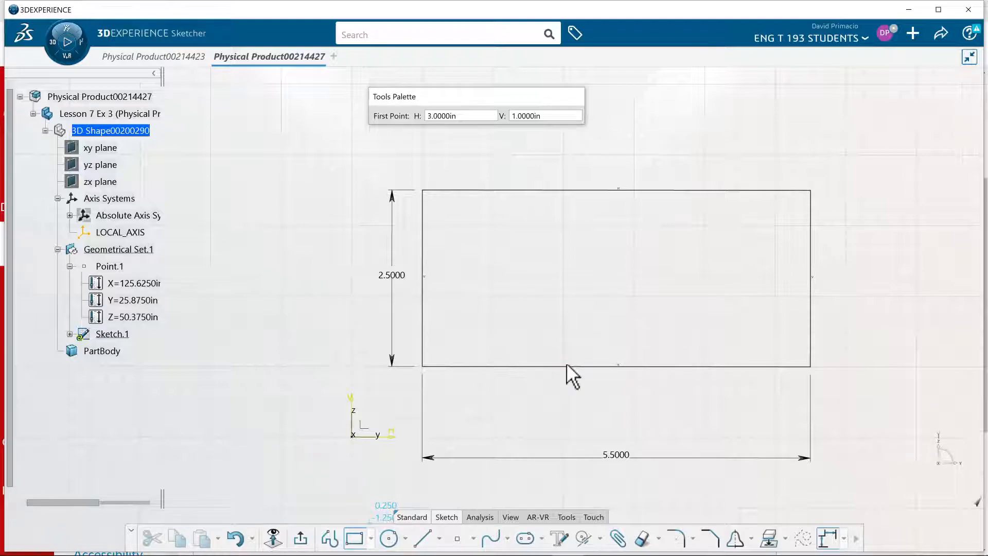
pyautogui.click(493, 361)
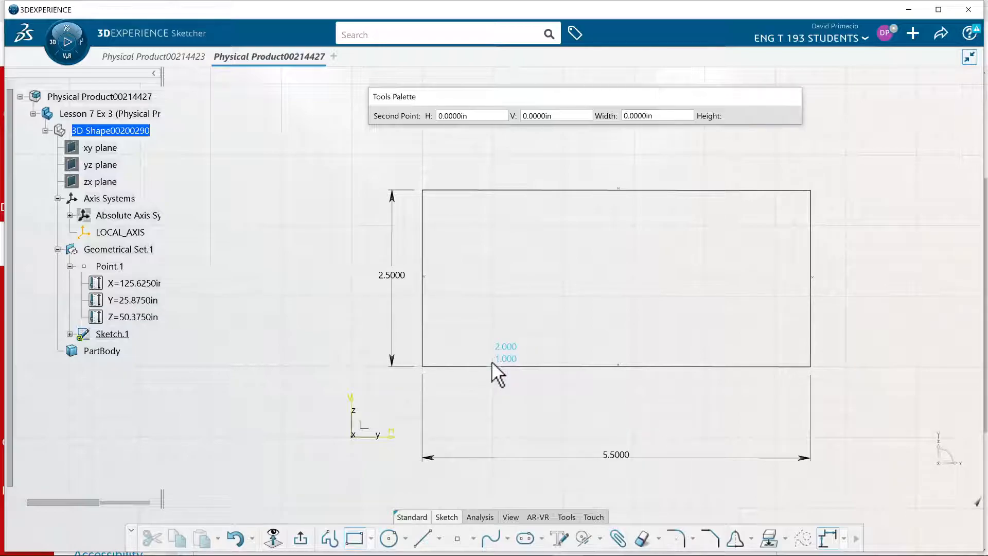
pyautogui.click(546, 314)
pyautogui.click(654, 110)
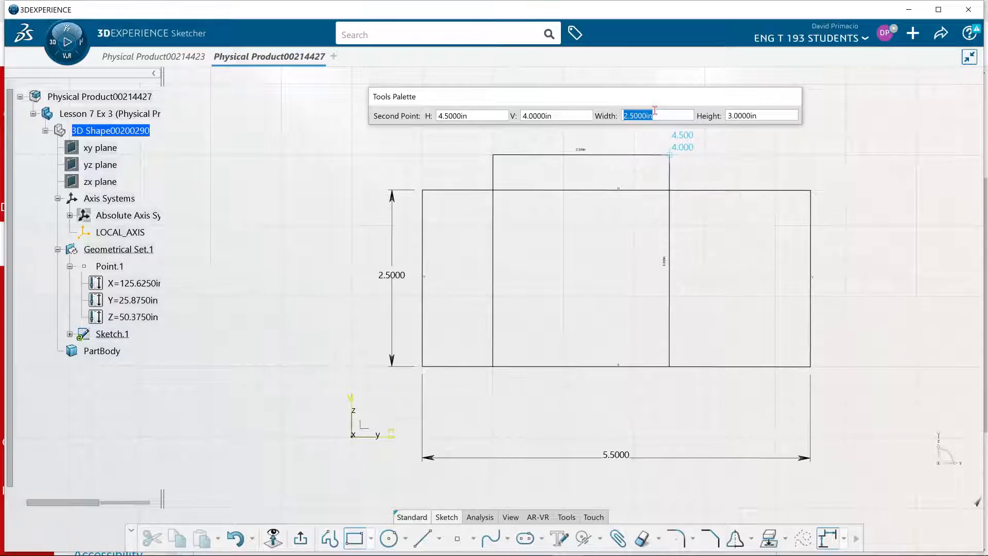
pyautogui.write('3.5')
pyautogui.press('Tab')
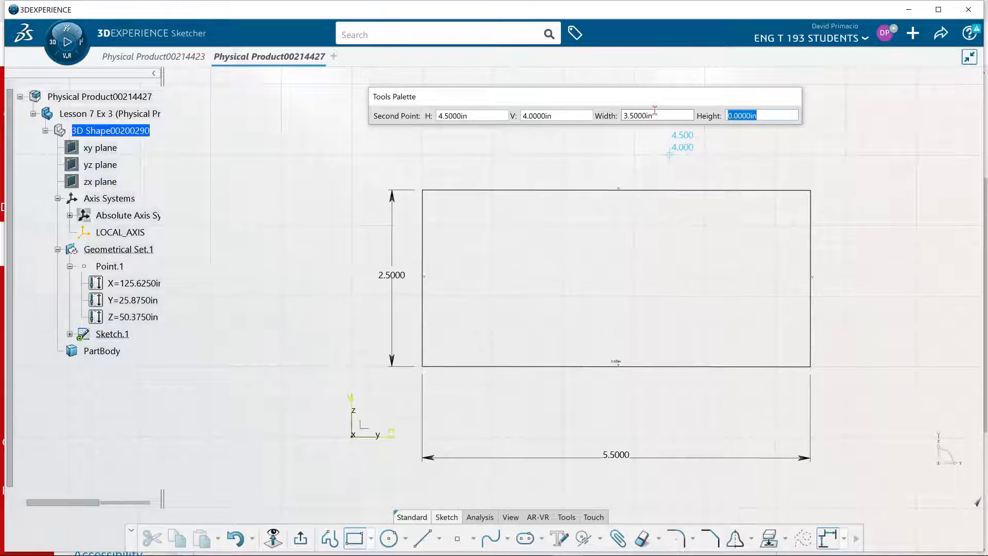
pyautogui.write('11')
pyautogui.press('Return')
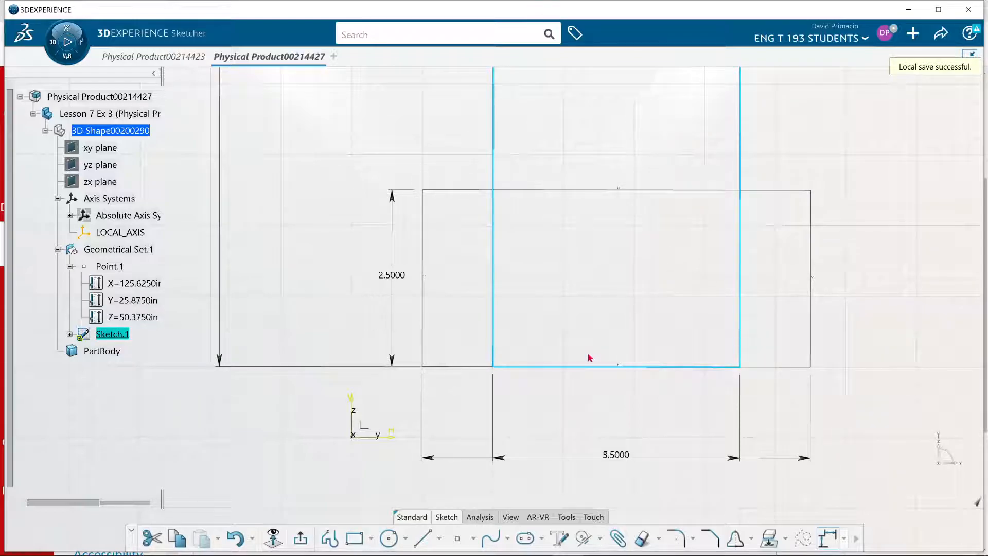
pyautogui.hotkey('ctrl', 'z')
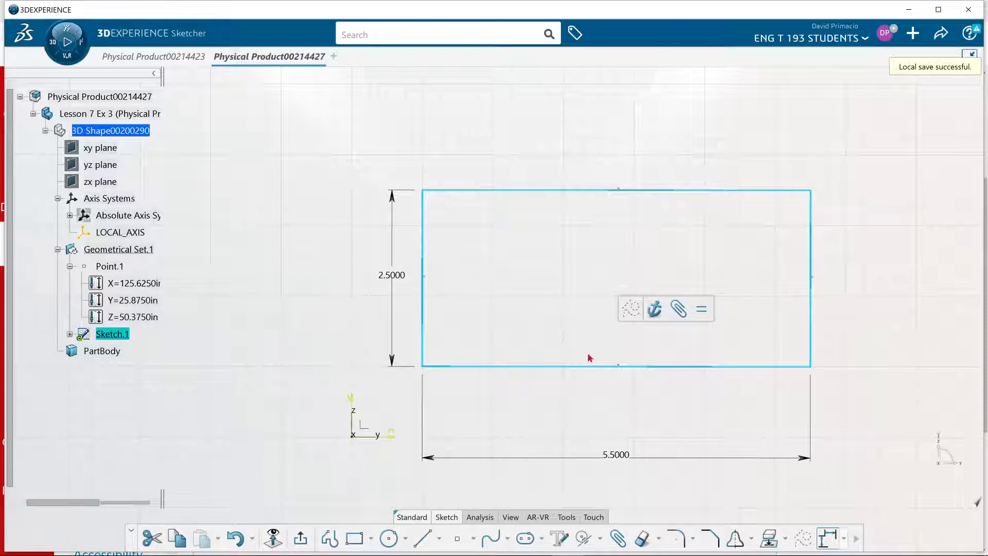
# - Draw a 3.5 in wide, 1 in high rectangle on the large rectangle's bottom edge, starting 1 in from its lower-left corner
pyautogui.click(354, 538)
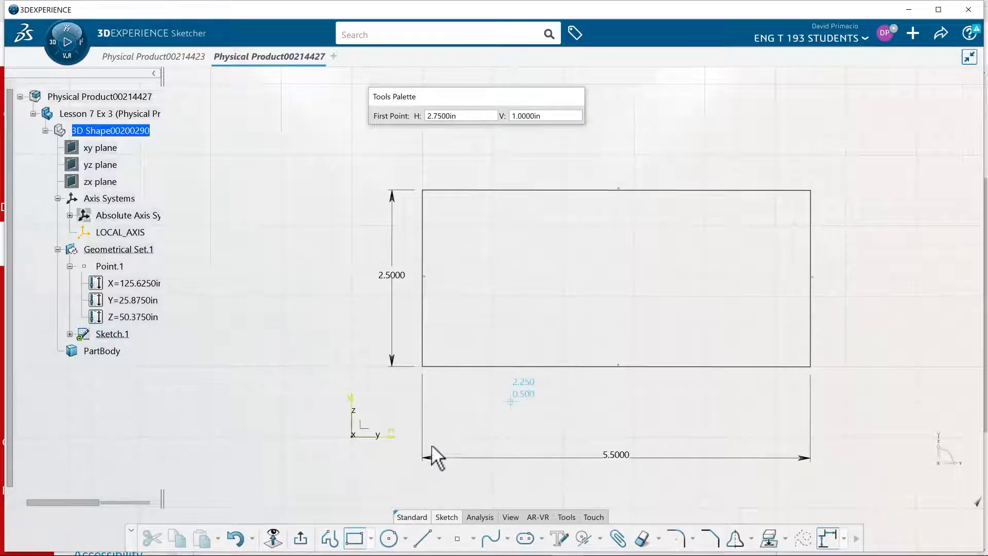
pyautogui.click(494, 367)
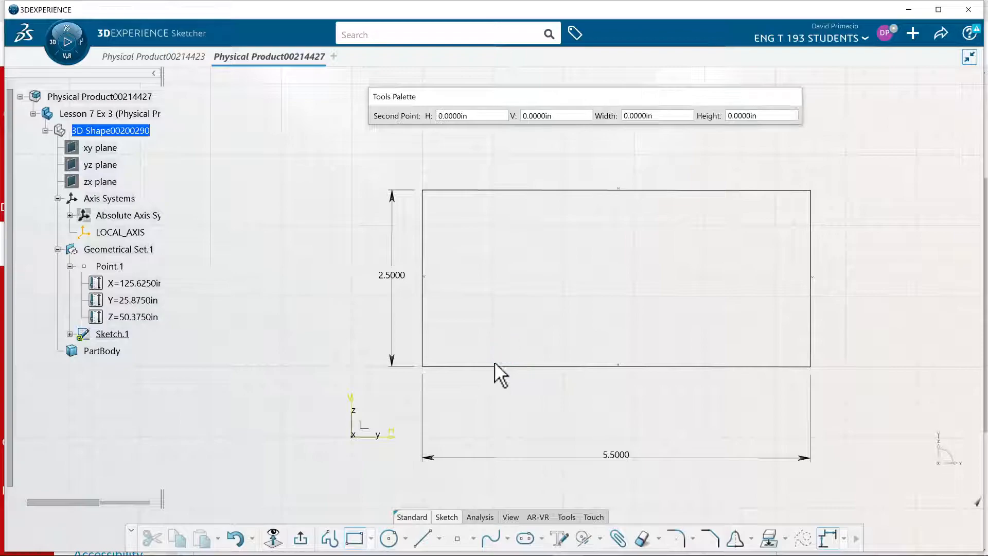
pyautogui.click(665, 114)
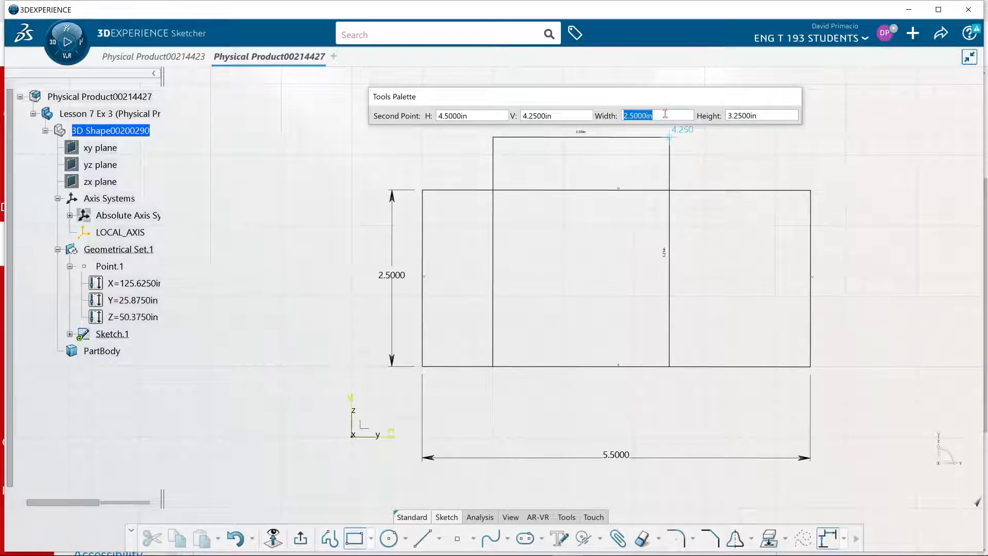
pyautogui.write('3.5')
pyautogui.press('Tab')
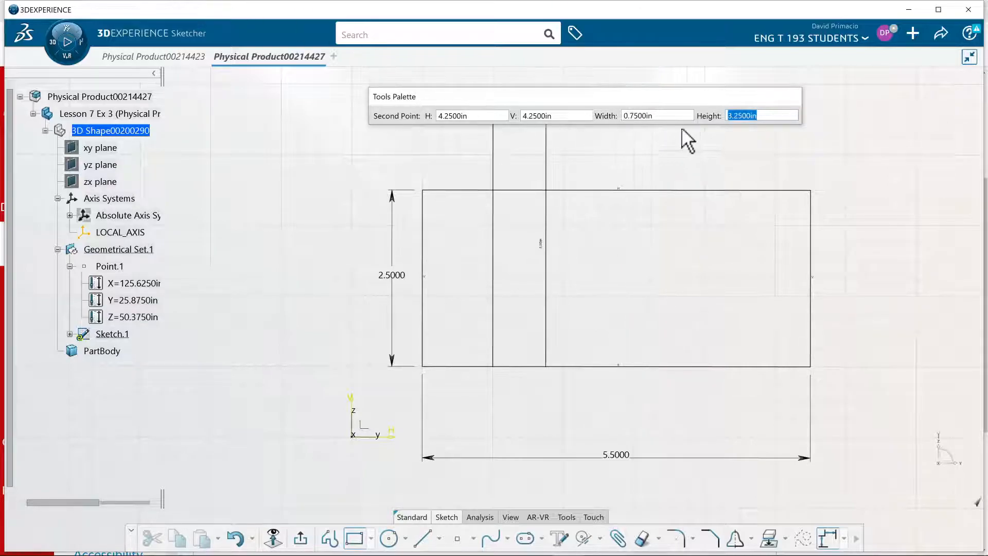
pyautogui.click(668, 116)
pyautogui.doubleClick(666, 117)
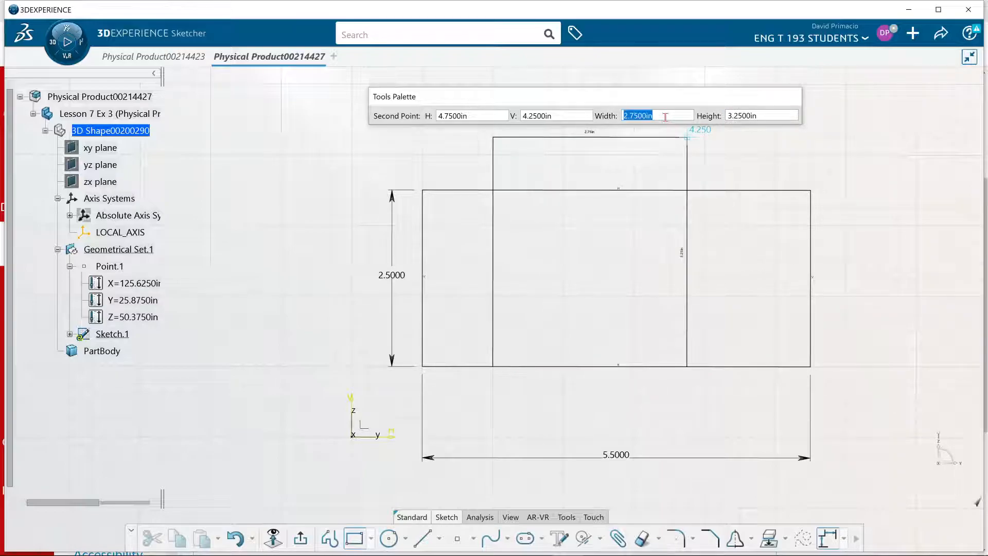
pyautogui.write('3.5')
pyautogui.press('Tab')
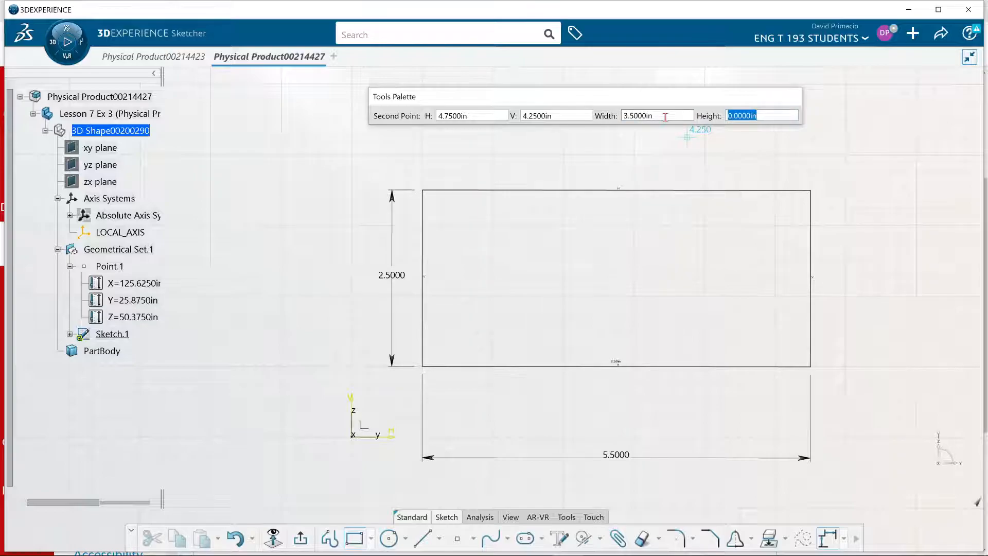
pyautogui.write('1')
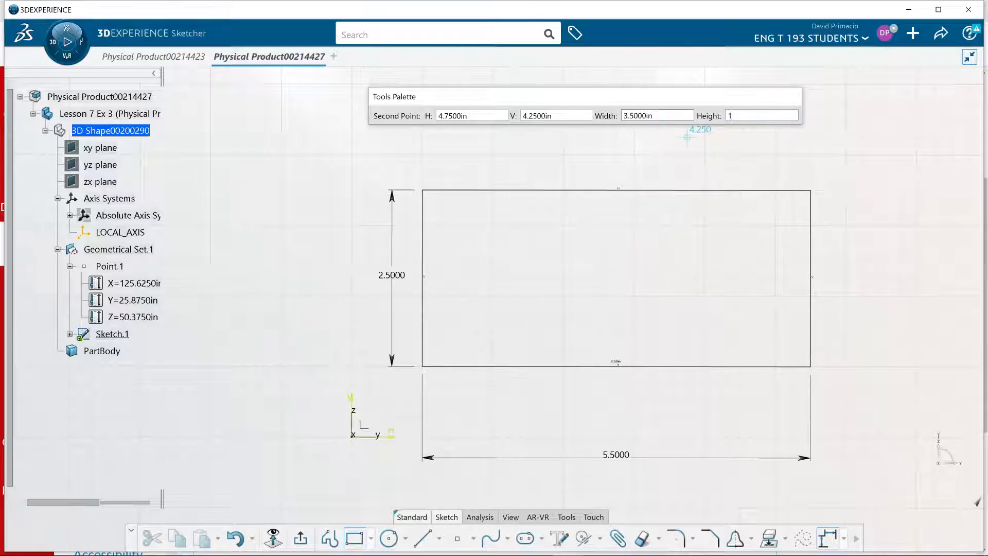
pyautogui.press('Return')
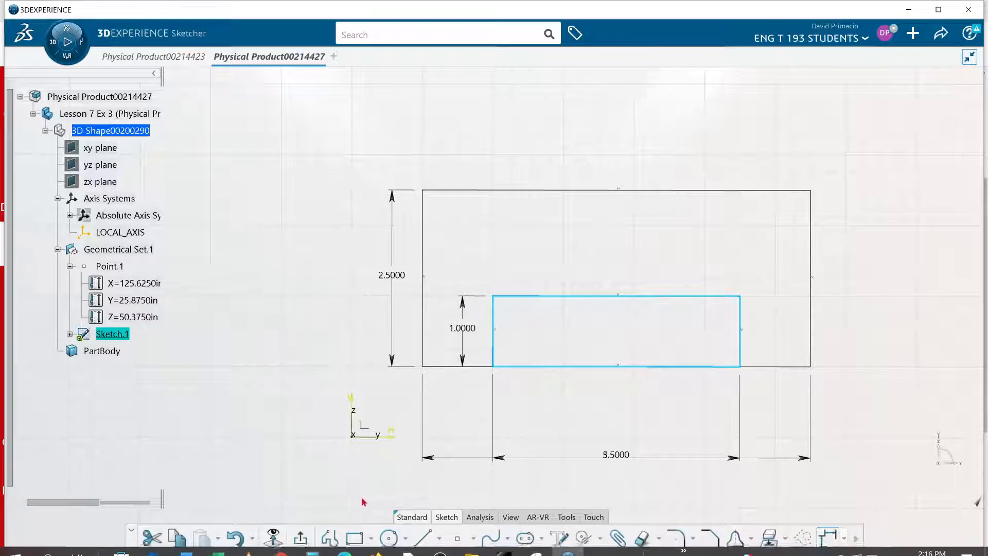
# - Draw a 2.5 by 0.5 in rectangle centred on the bottom edge inside the 1 in high rectangle, and dimension it with Auto Constraint
pyautogui.click(354, 538)
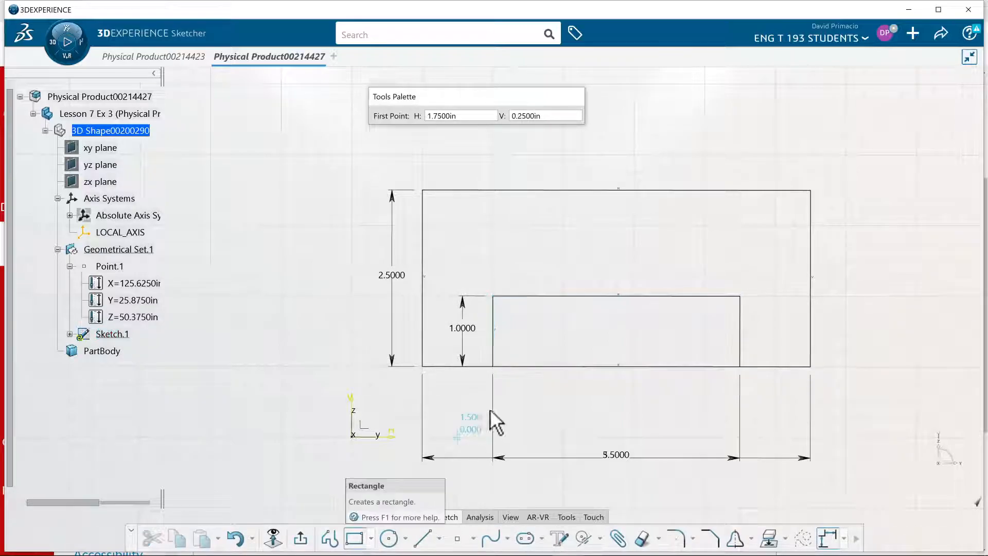
pyautogui.click(527, 371)
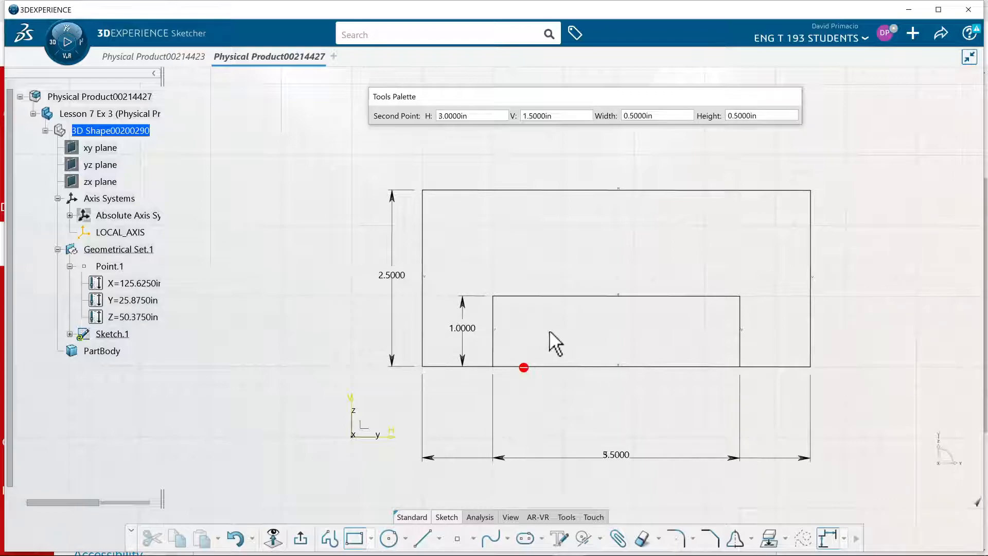
pyautogui.click(581, 332)
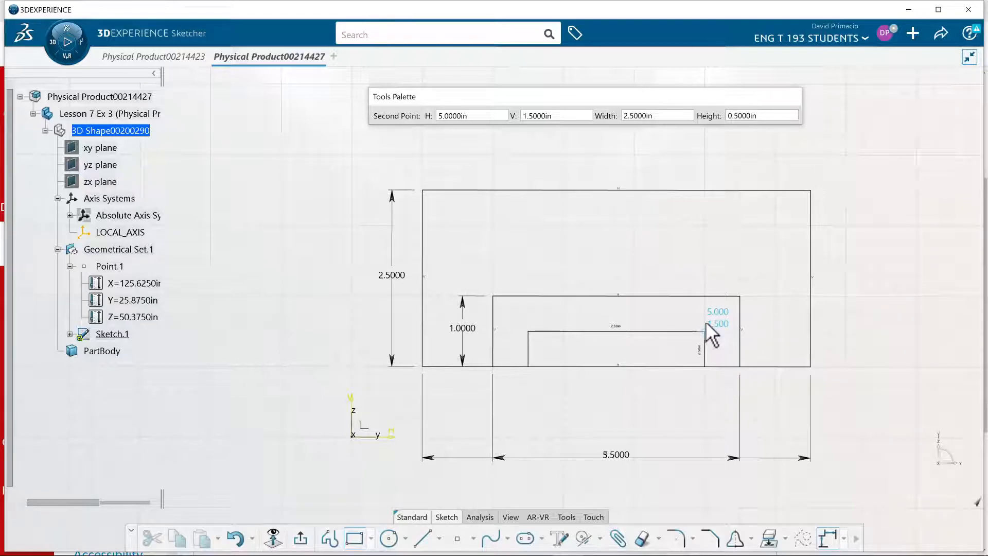
pyautogui.click(706, 322)
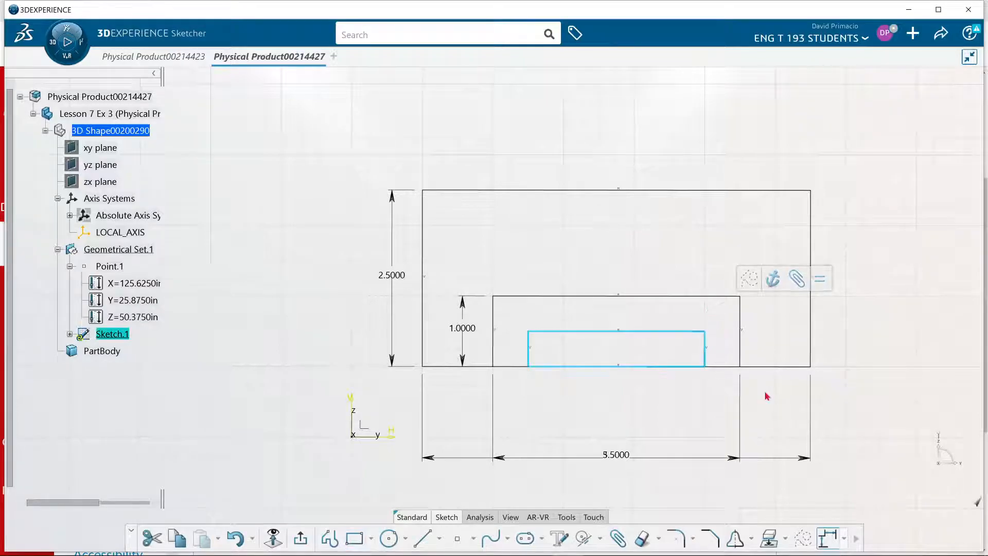
pyautogui.click(600, 539)
pyautogui.click(601, 460)
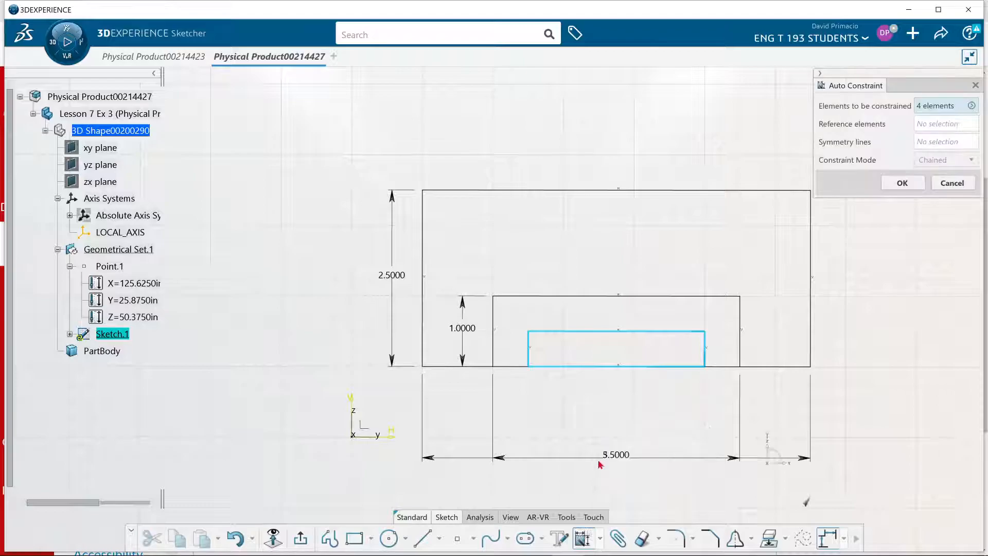
pyautogui.press('Return')
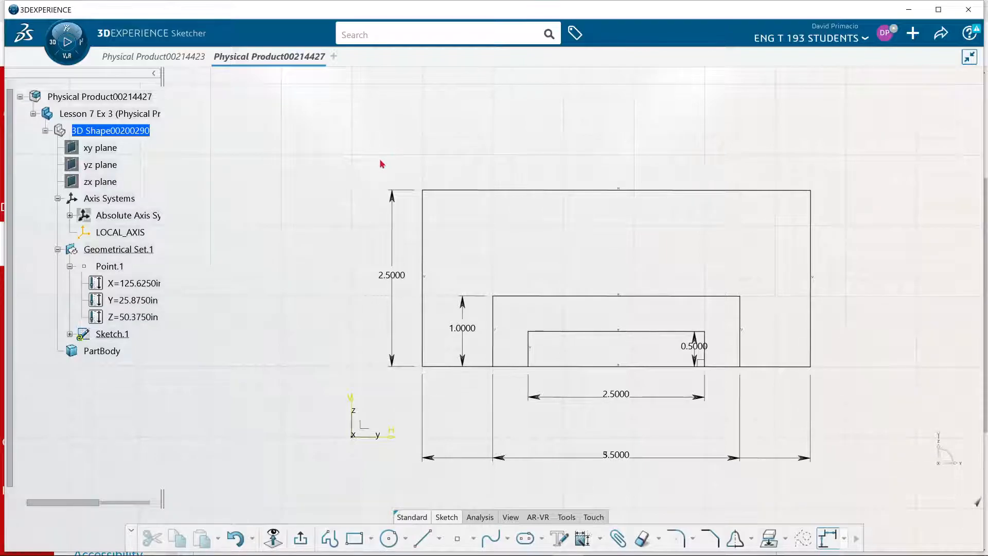
pyautogui.moveTo(381, 164); pyautogui.dragTo(901, 390)
# - Draw a 2.5 by 1.5 in rectangle centred between the 1 in high rectangle and the outer top edge, and dimension it with Auto Constraint
pyautogui.click(355, 538)
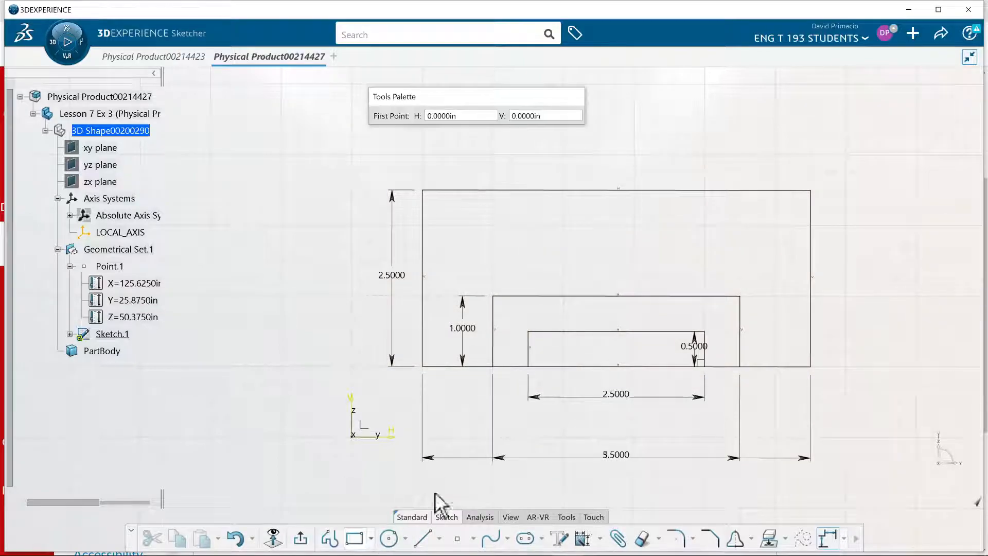
pyautogui.click(530, 294)
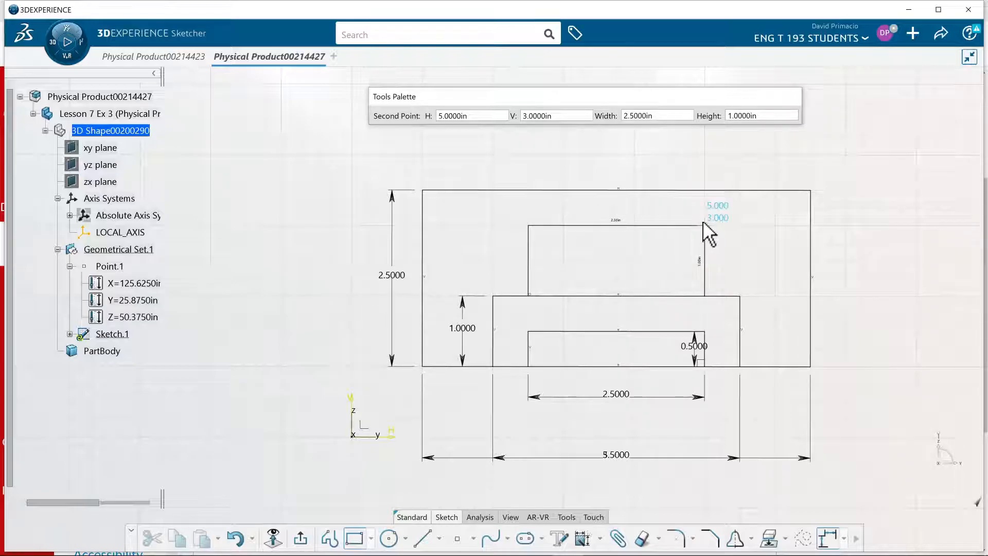
pyautogui.click(704, 192)
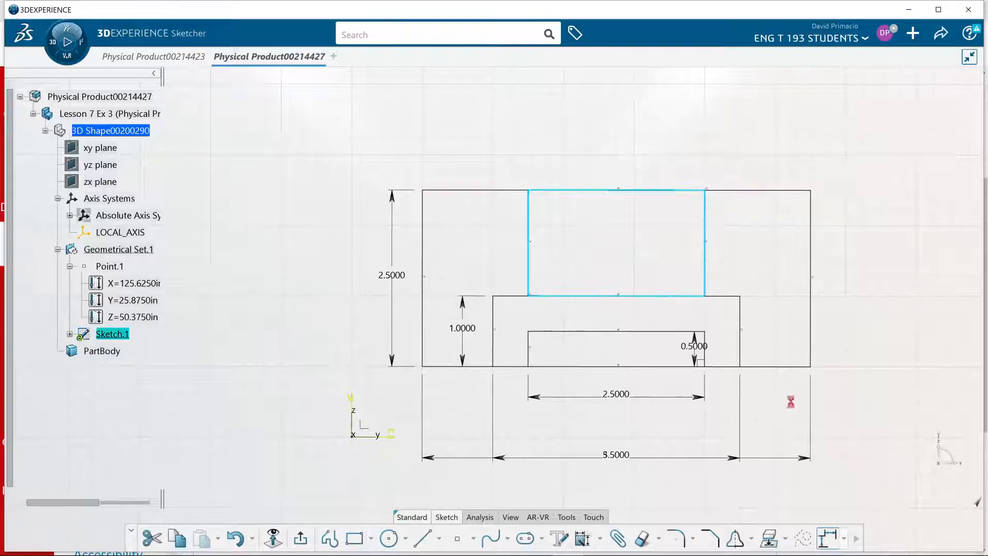
pyautogui.click(582, 539)
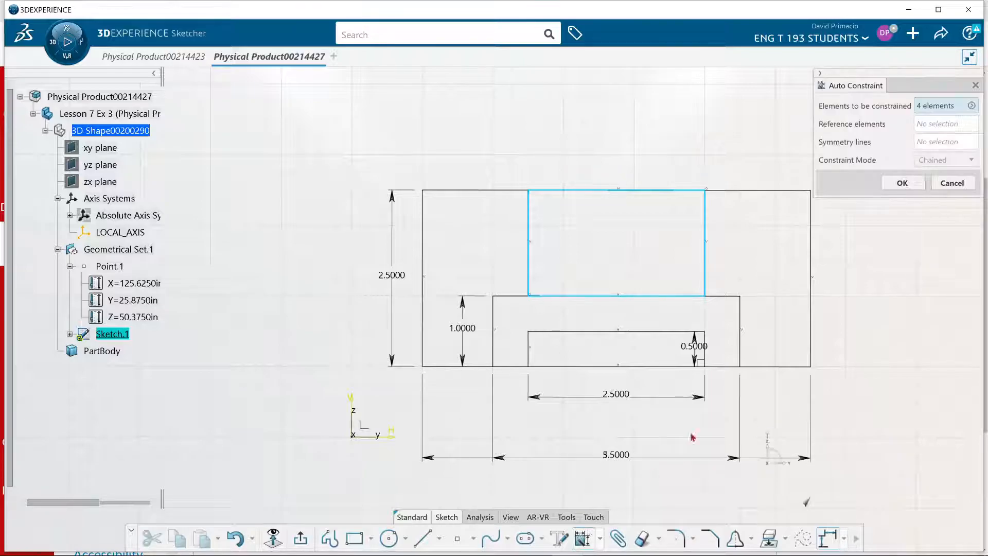
pyautogui.click(898, 185)
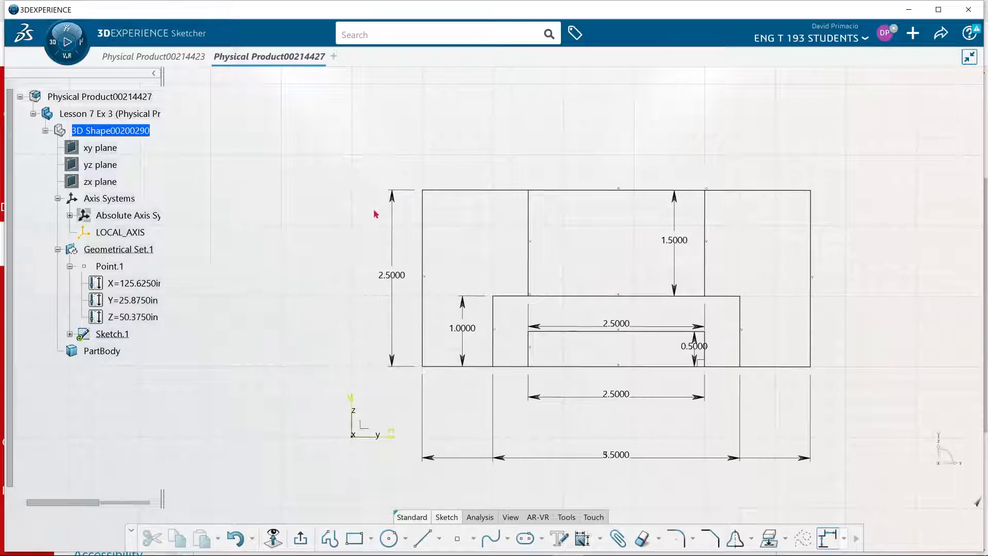
# - Try to constrain all four rectangles of the sketch together with Auto Constraint
pyautogui.moveTo(382, 163)
pyautogui.mouseDown()
pyautogui.moveTo(772, 401)
pyautogui.moveTo(839, 398)
pyautogui.mouseUp()
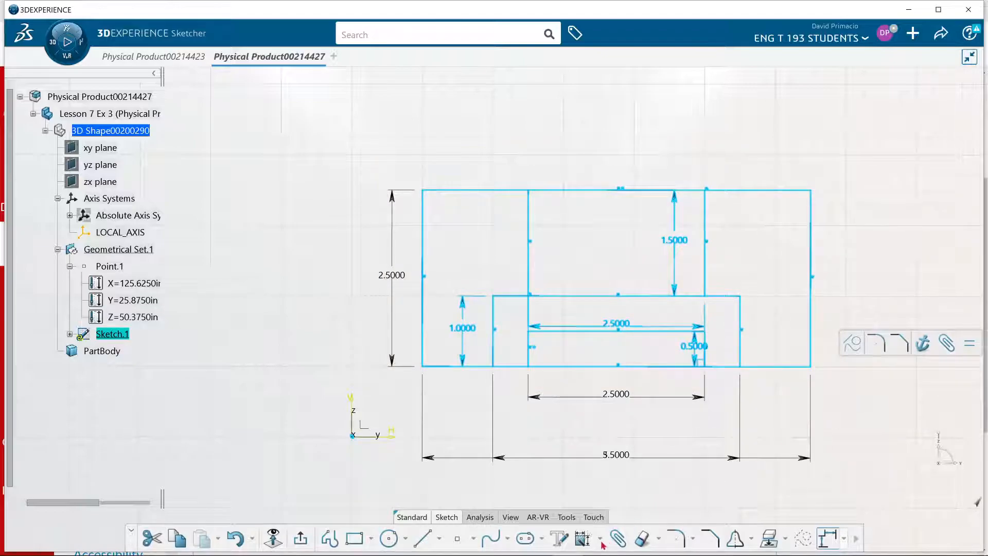
pyautogui.click(583, 538)
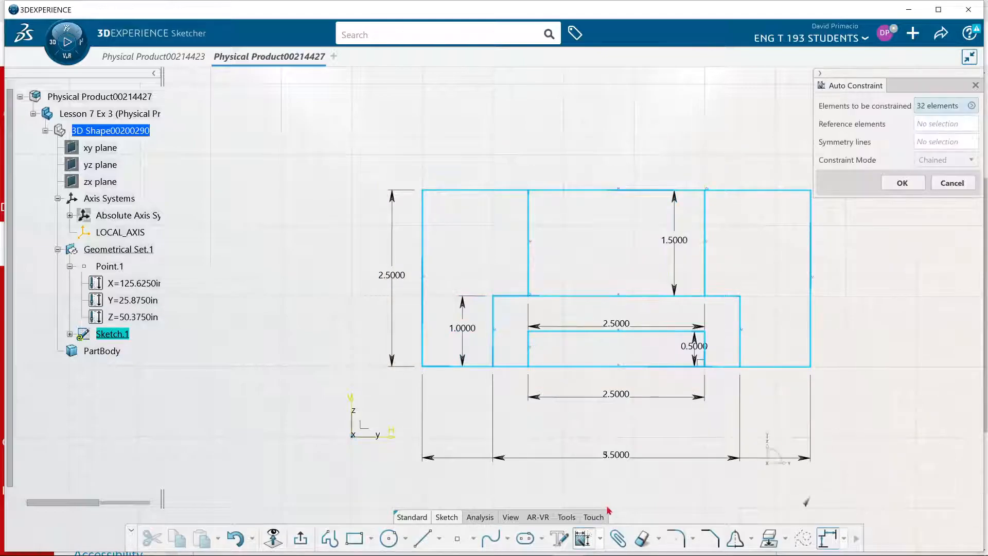
pyautogui.click(902, 184)
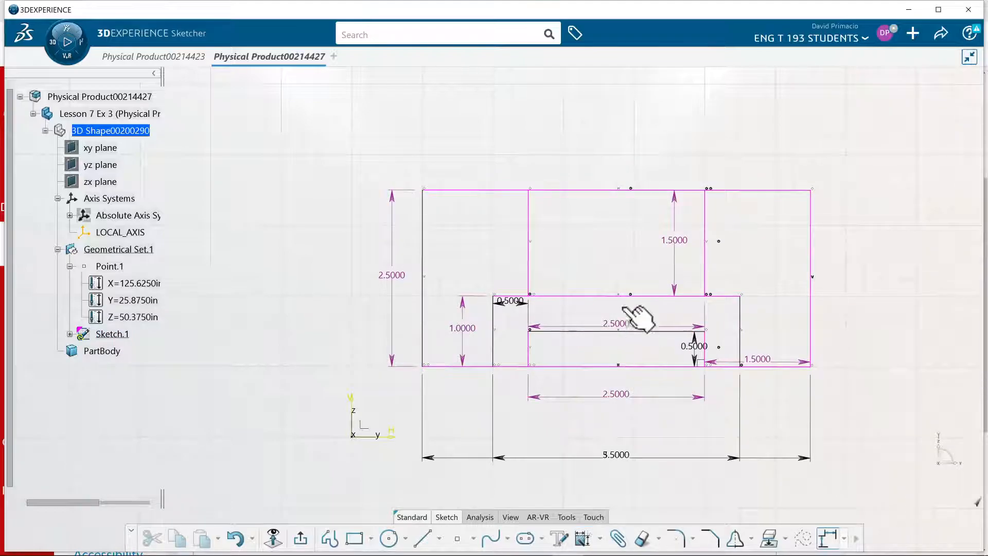
pyautogui.click(561, 203)
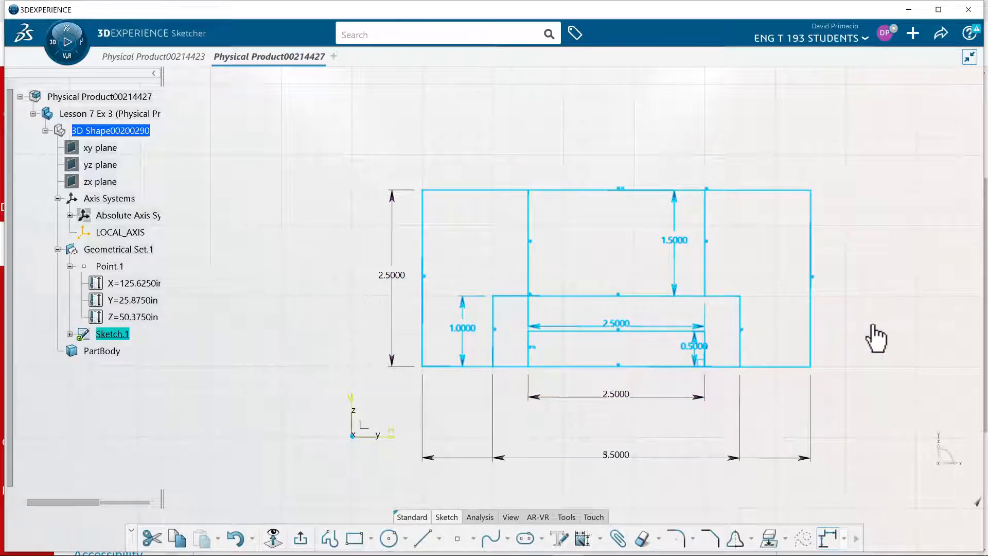
# - Undo the sketch changes back to before the upper 2.5 by 1.5 in rectangle was drawn
pyautogui.click(857, 323)
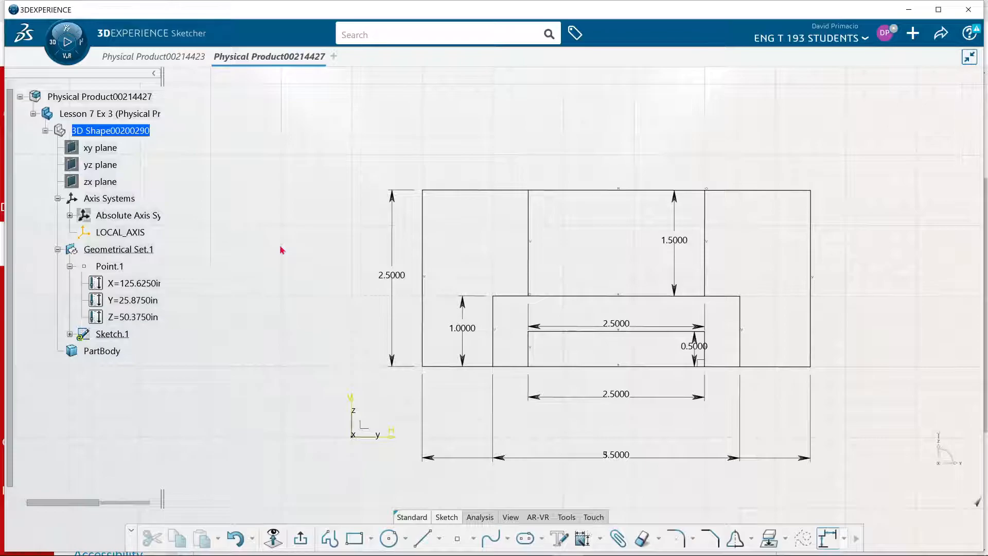
pyautogui.hotkey('ctrl', 'z')
pyautogui.hotkey('ctrl', 'z')
pyautogui.hotkey('ctrl', 'z')
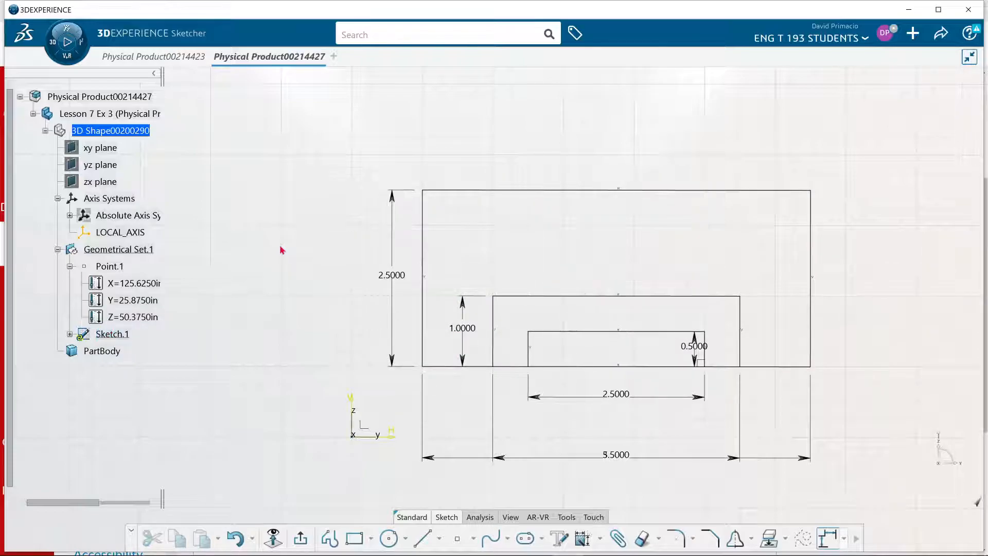
# - Apply Auto Constraint to the three remaining rectangles of the sketch
pyautogui.moveTo(393, 160)
pyautogui.mouseDown()
pyautogui.moveTo(442, 245)
pyautogui.moveTo(819, 399)
pyautogui.mouseUp()
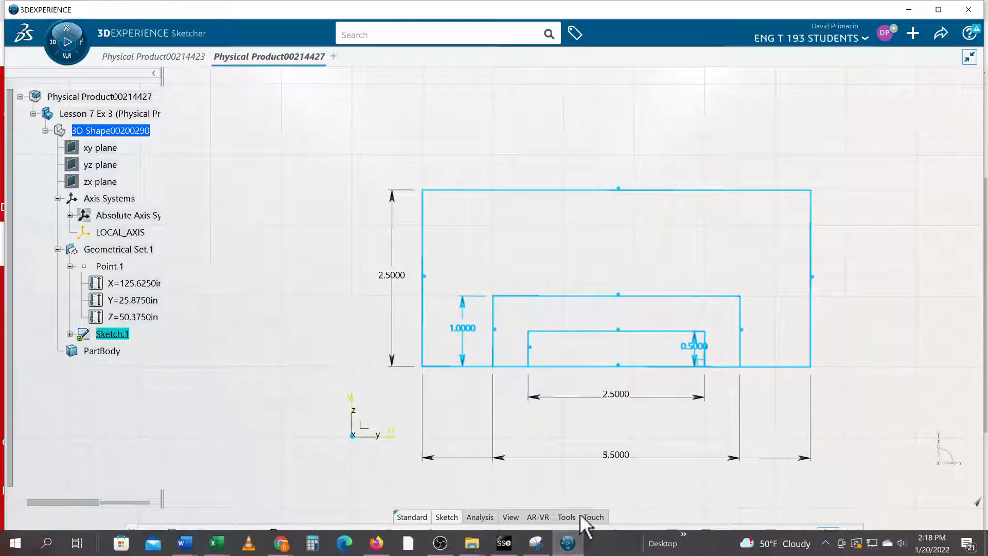
pyautogui.click(584, 539)
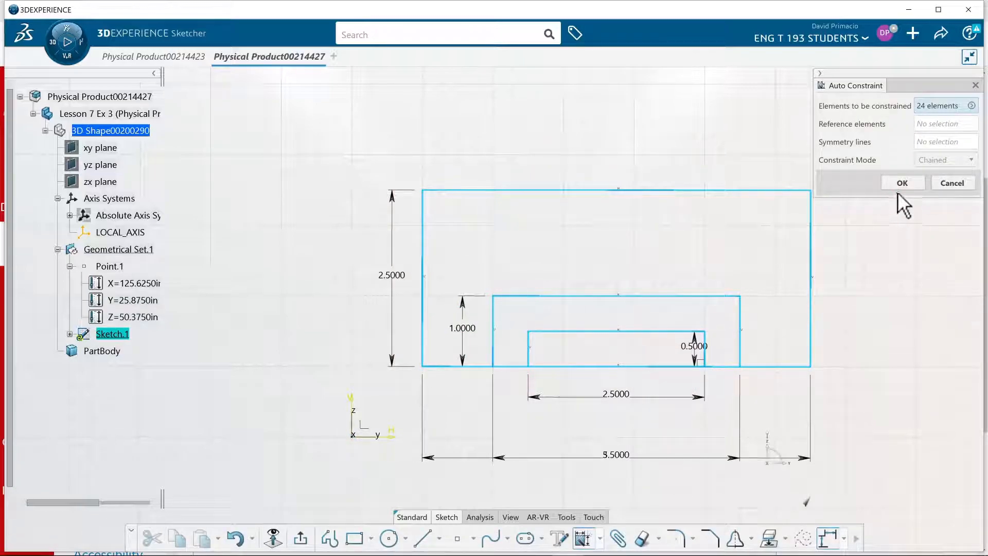
pyautogui.click(901, 184)
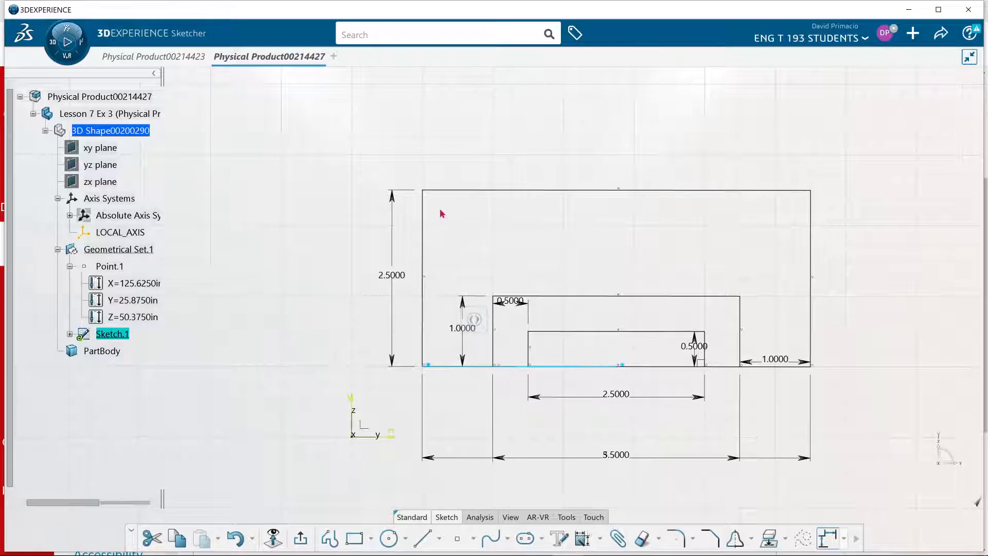
pyautogui.click(471, 202)
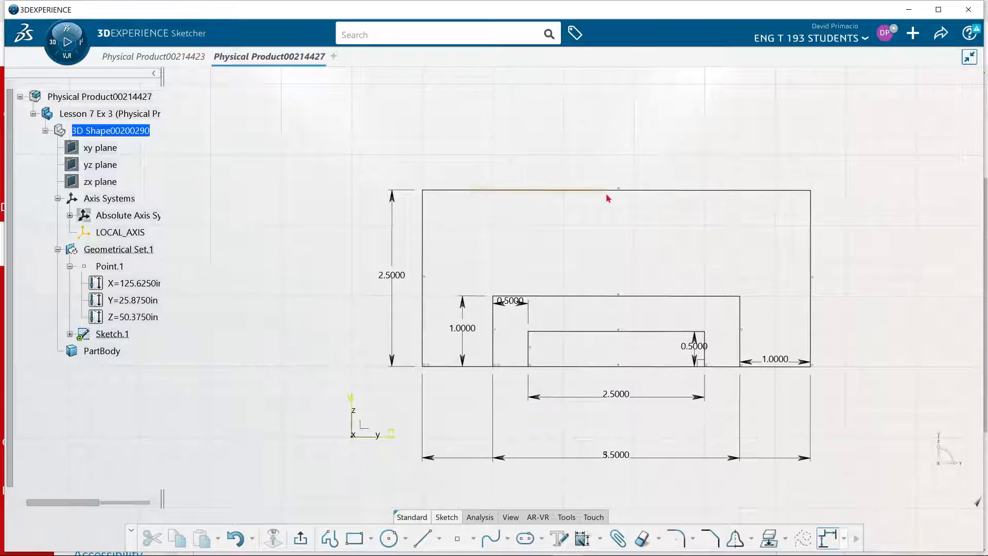
# - Test the auto-constrained sketch by moving the outer rectangle's top edge sideways, and undo back to before the Auto Constraint
pyautogui.moveTo(470, 190)
pyautogui.mouseDown()
pyautogui.moveTo(582, 212)
pyautogui.moveTo(437, 236)
pyautogui.moveTo(407, 190)
pyautogui.moveTo(412, 200)
pyautogui.mouseUp()
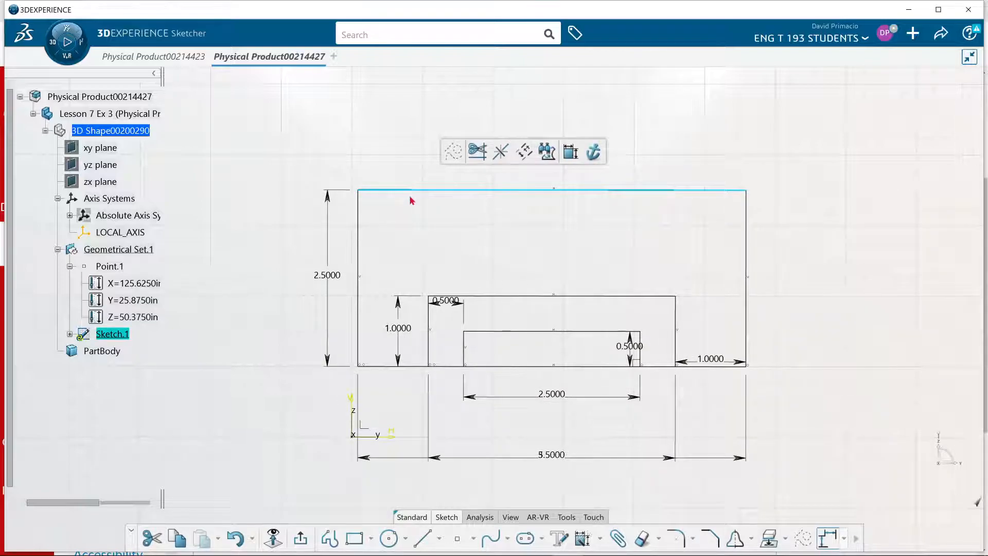
pyautogui.hotkey('ctrl', 'z')
pyautogui.hotkey('ctrl', 'a')
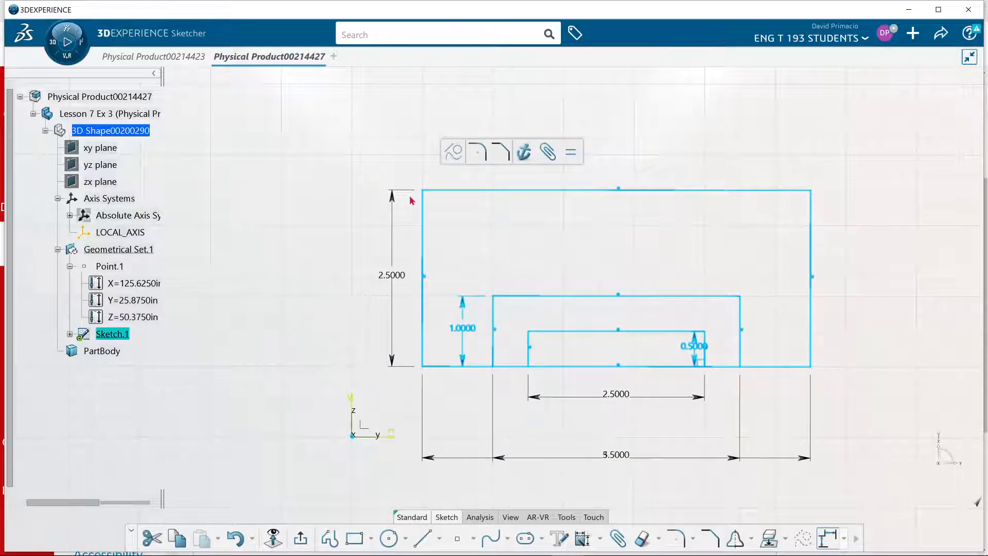
# - Test the sketch without the Auto Constraint by moving the outer rectangle's top edge down, and undo the move
pyautogui.click(422, 379)
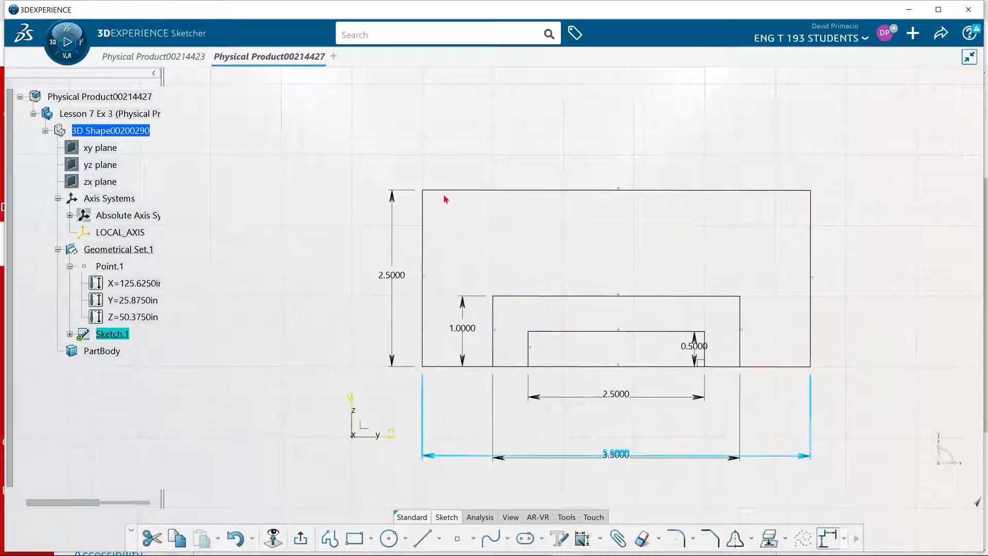
pyautogui.moveTo(446, 192); pyautogui.dragTo(449, 239)
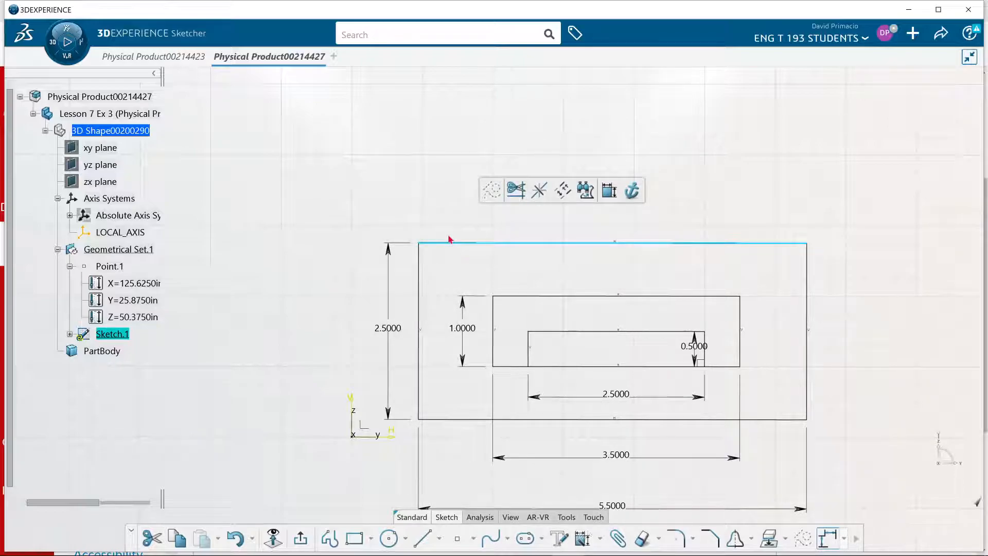
pyautogui.hotkey('ctrl', 'z')
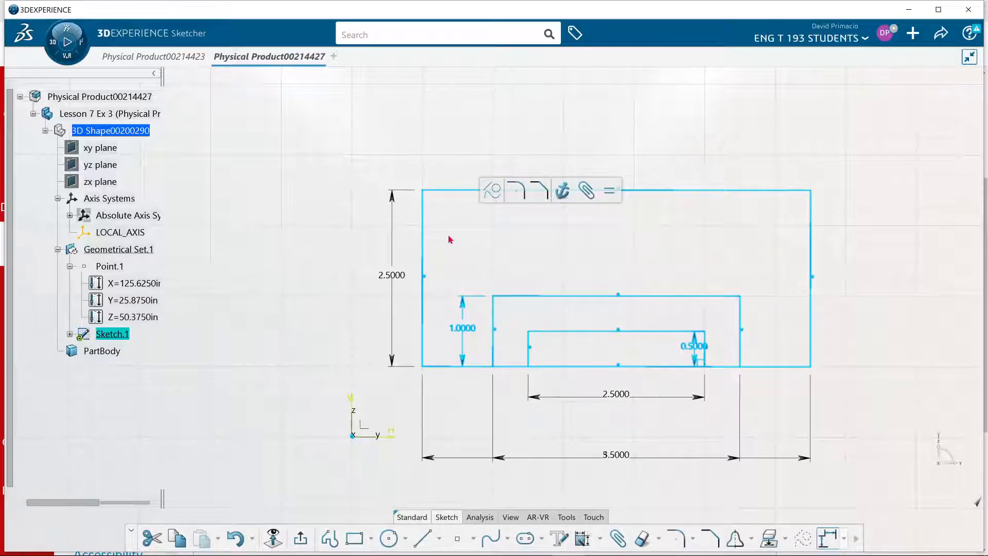
# - Select all three rectangles and constrain them to each other with Auto Constraint
pyautogui.click(534, 437)
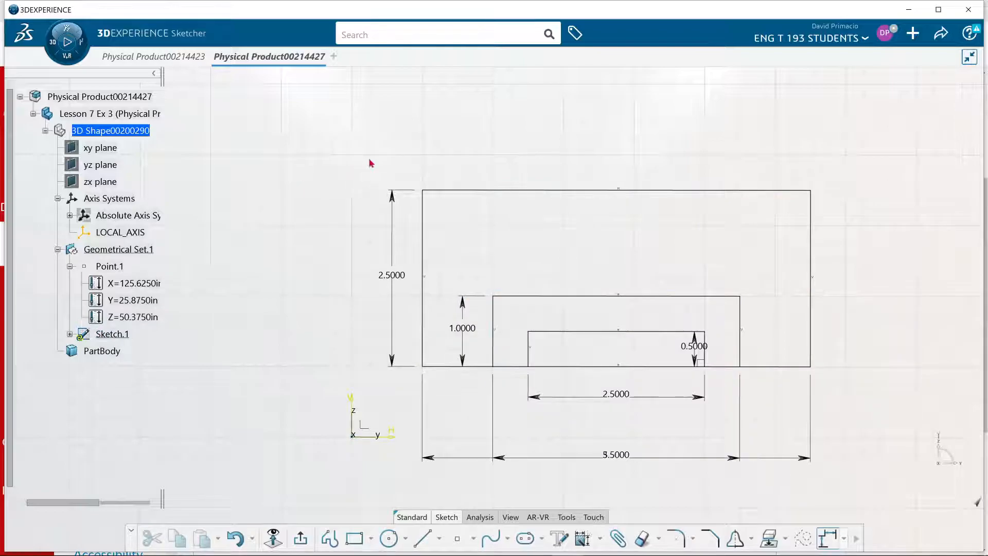
pyautogui.click(824, 382)
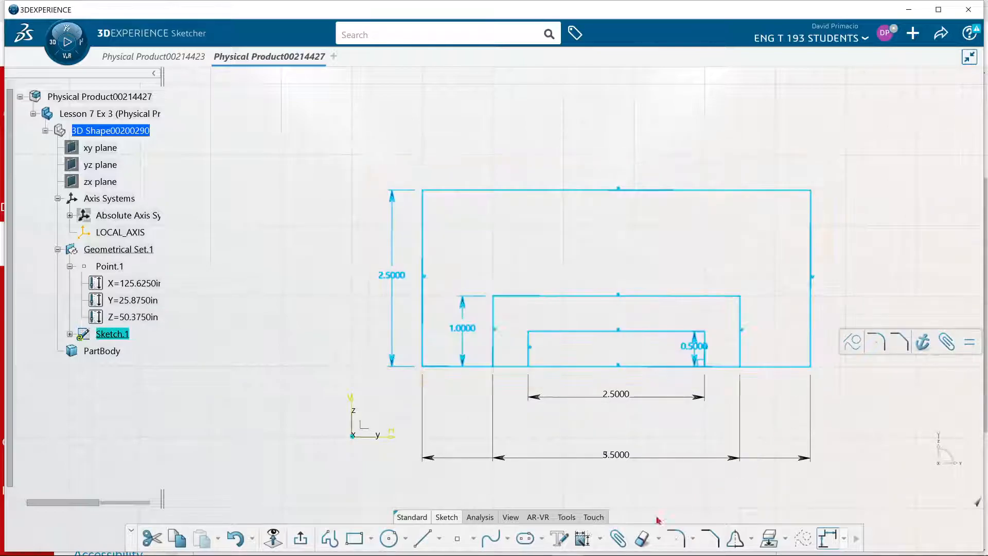
pyautogui.click(583, 538)
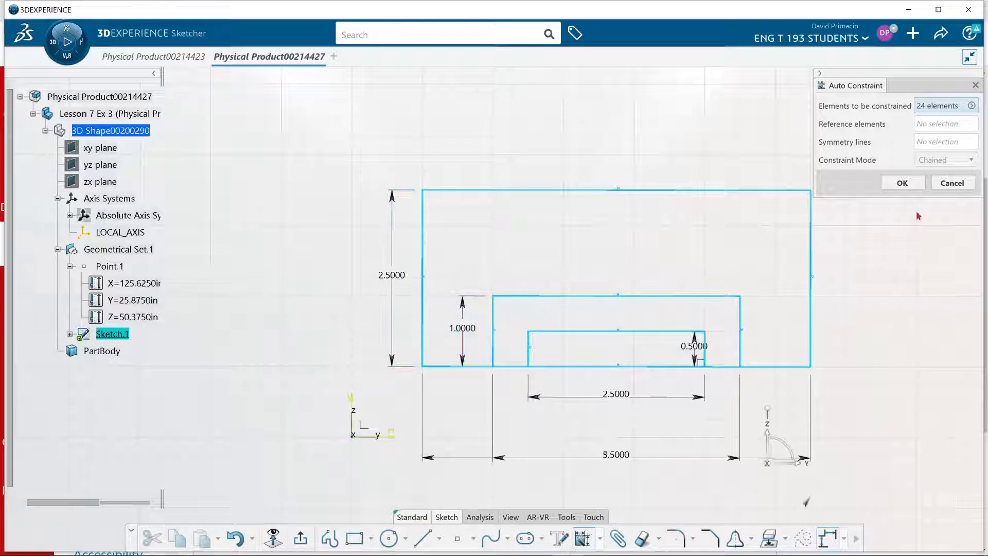
pyautogui.click(902, 184)
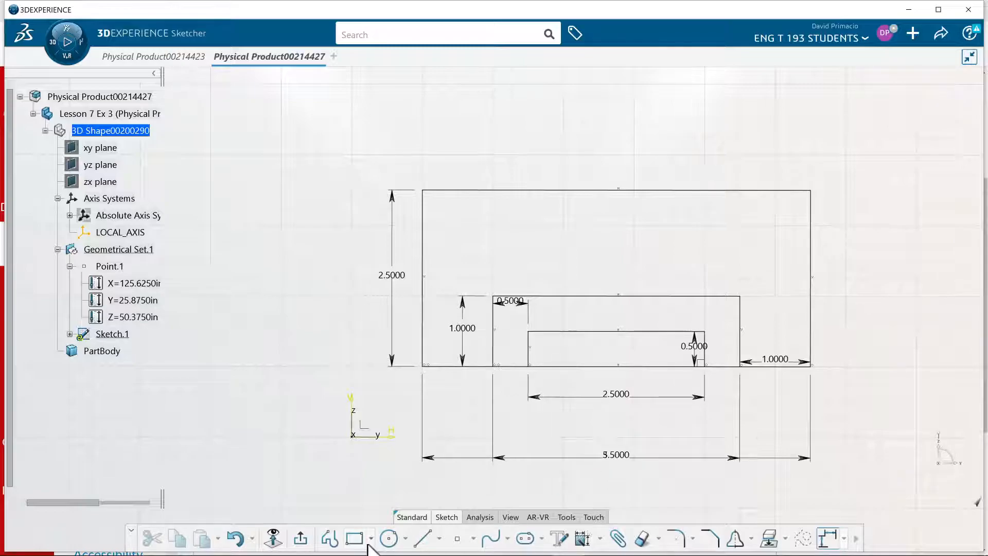
# - Round both upper corners of the outer rectangle with 0.75 in radius fillets
pyautogui.moveTo(400, 162); pyautogui.dragTo(845, 244)
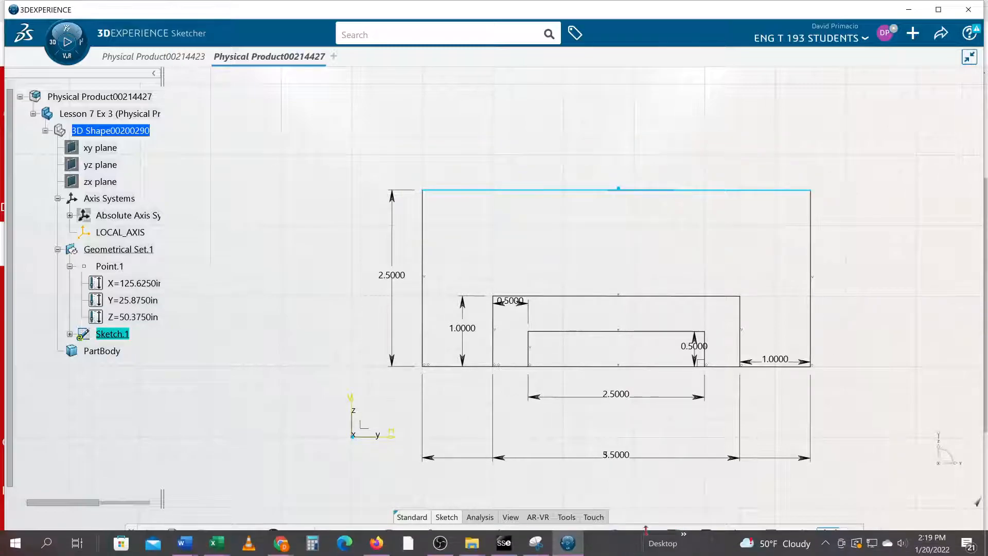
pyautogui.click(678, 538)
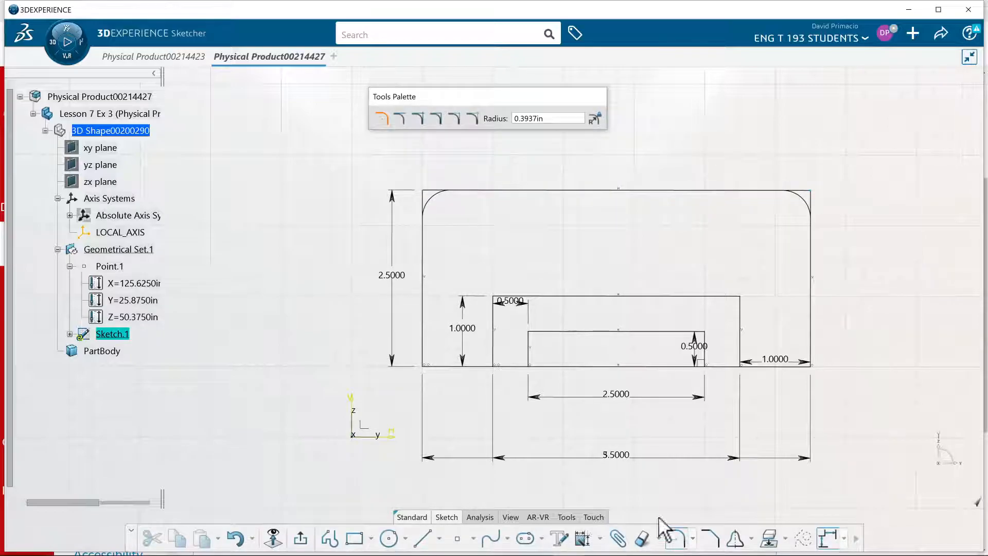
pyautogui.click(557, 119)
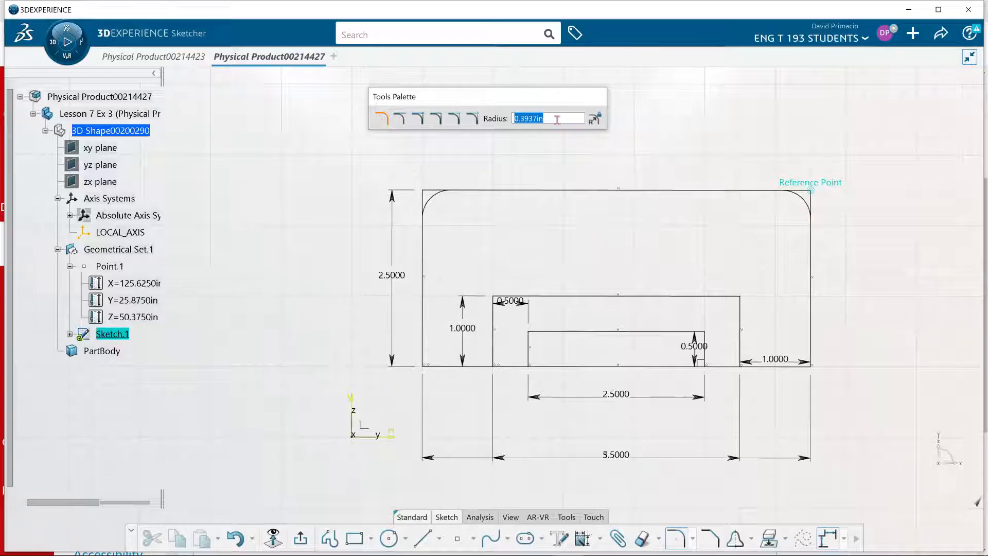
pyautogui.write('.75')
pyautogui.press('Return')
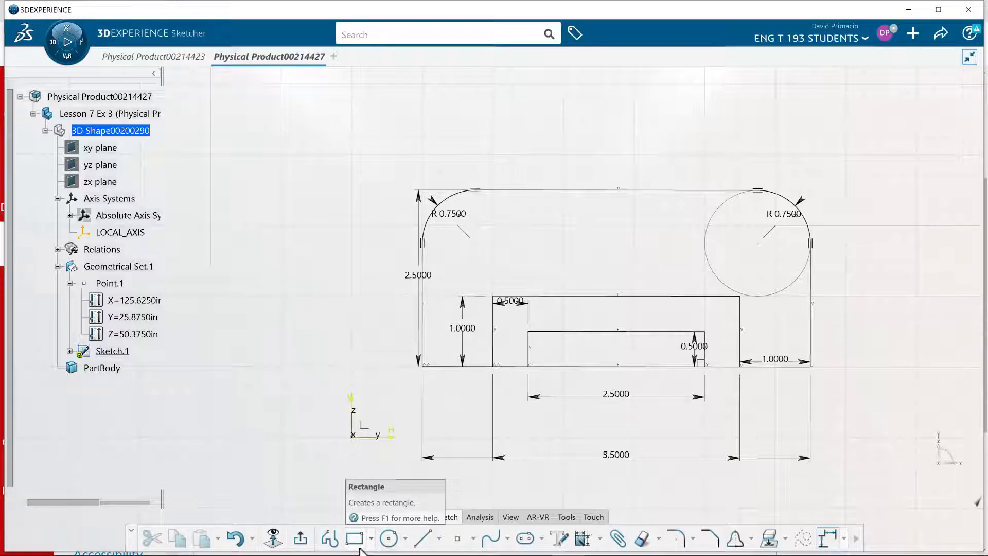
# - Try to draw a hole circle at the centre of the upper-left corner fillet, and delete it
pyautogui.click(389, 539)
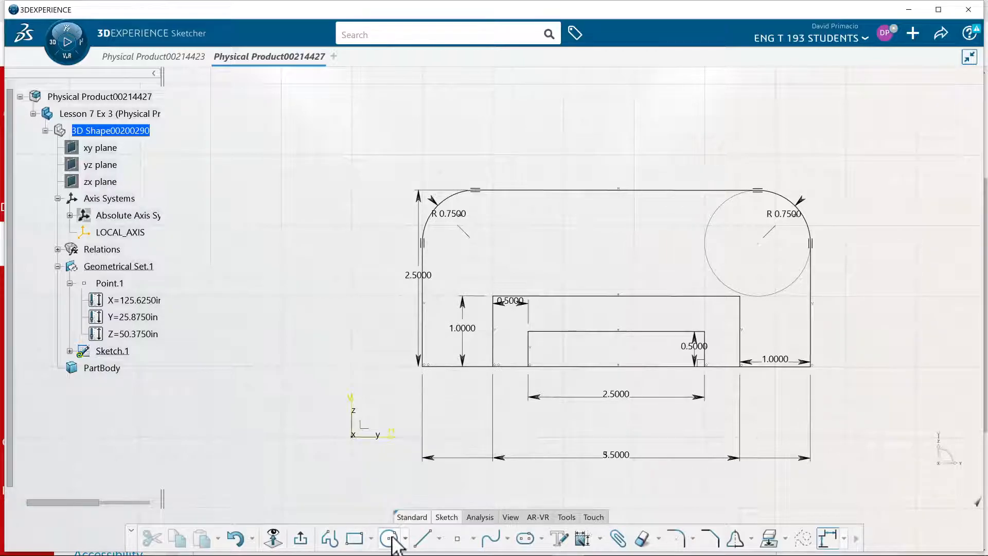
pyautogui.click(476, 242)
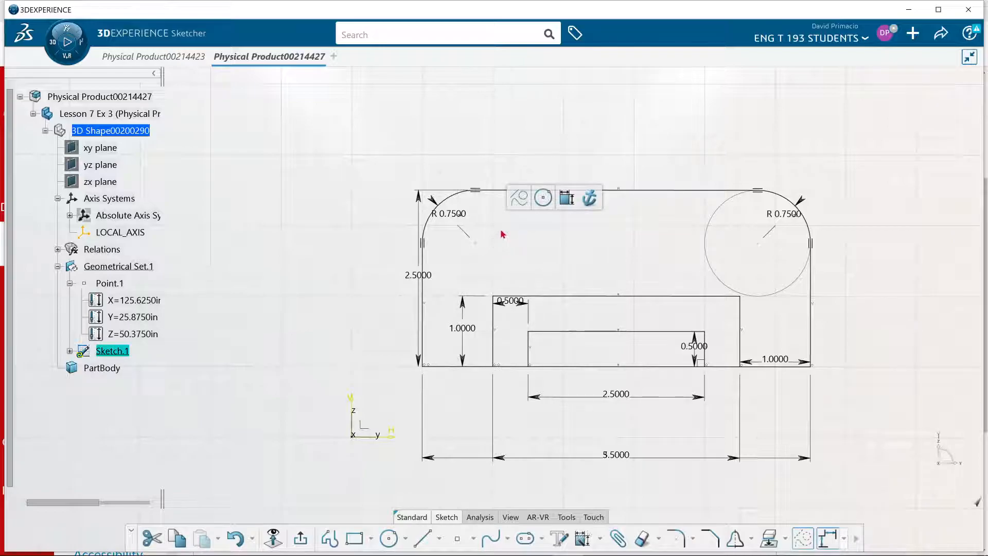
pyautogui.click(546, 197)
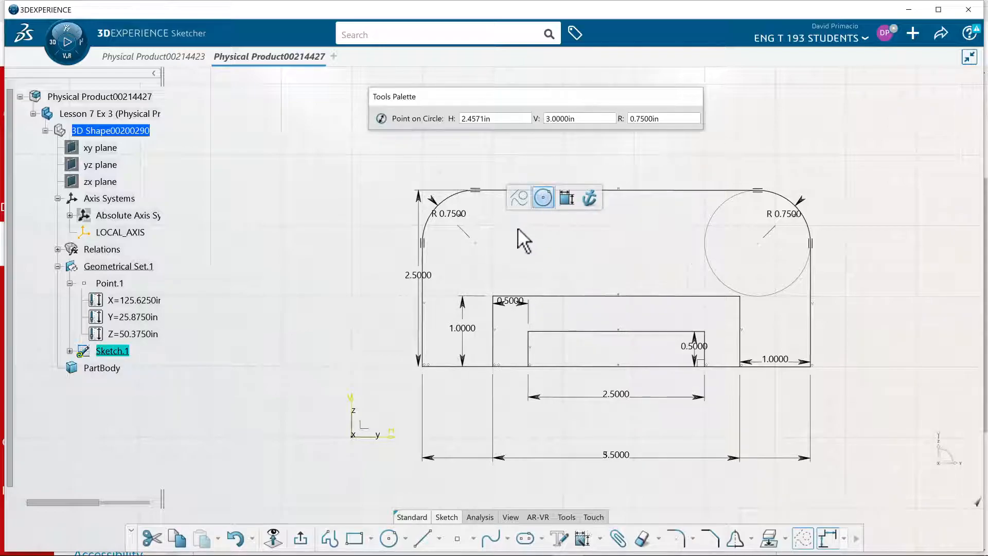
pyautogui.click(481, 227)
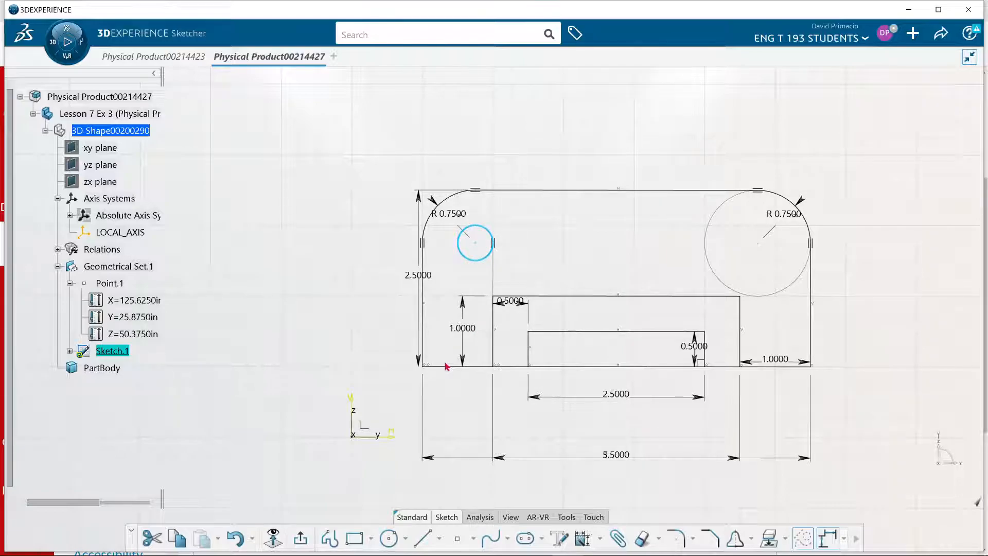
pyautogui.press('Delete')
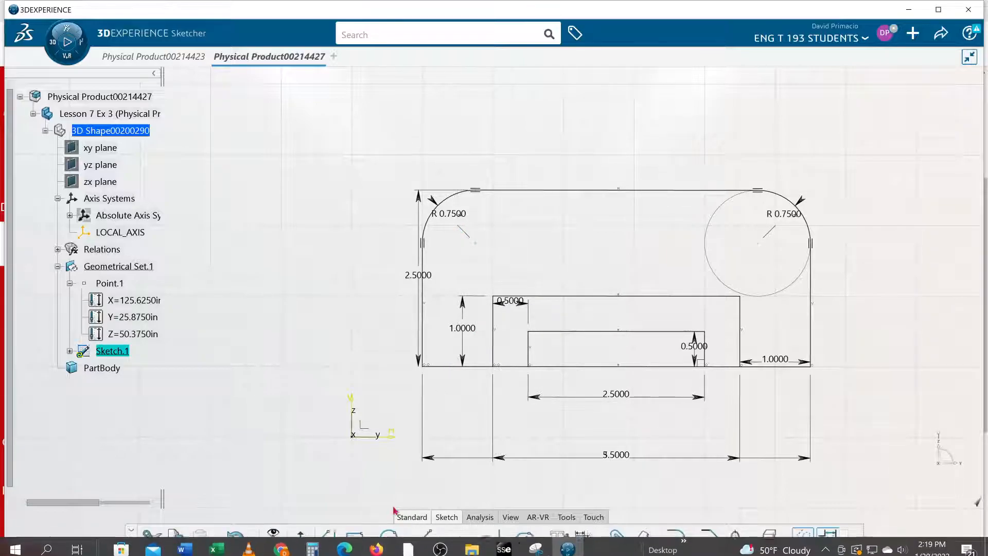
# - Draw a small hole circle centred on the upper-left fillet's centre point
pyautogui.click(388, 538)
pyautogui.click(477, 245)
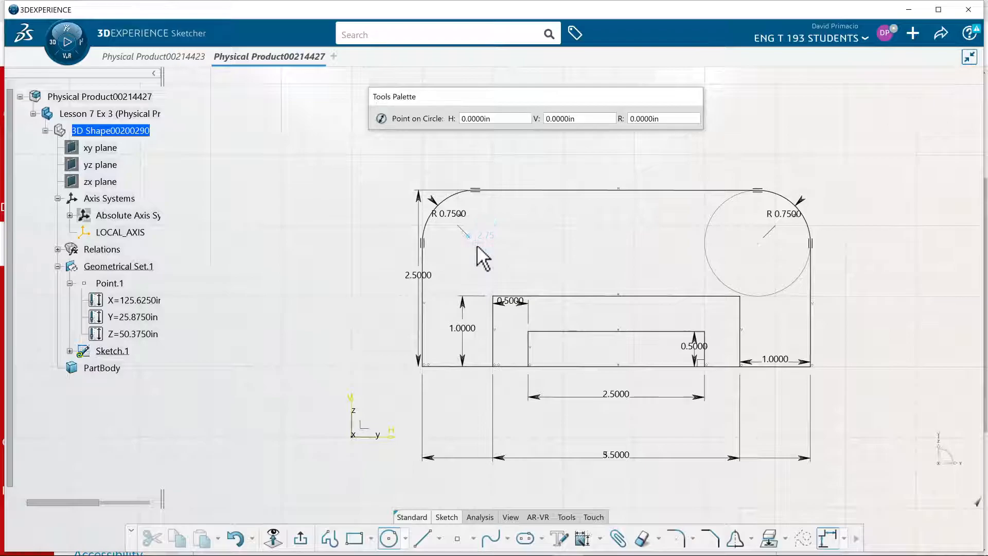
pyautogui.click(462, 238)
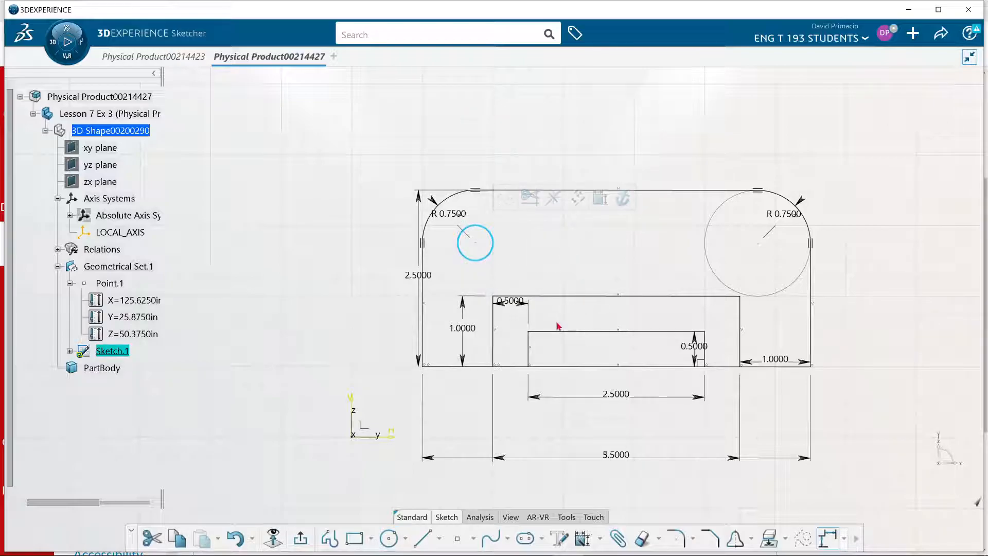
# - Try to draw a circle matching the left hole at the upper-right fillet's centre, and undo it
pyautogui.click(389, 538)
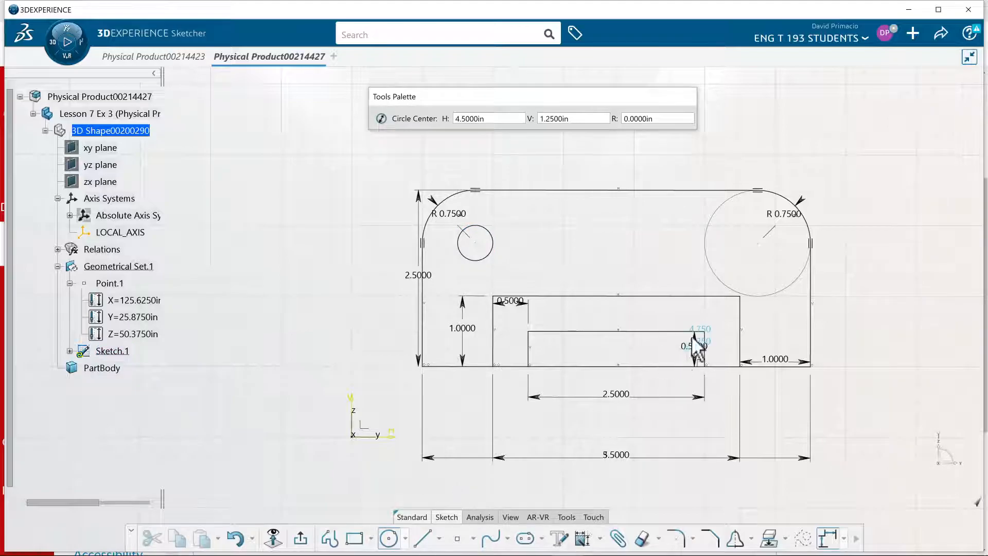
pyautogui.click(389, 538)
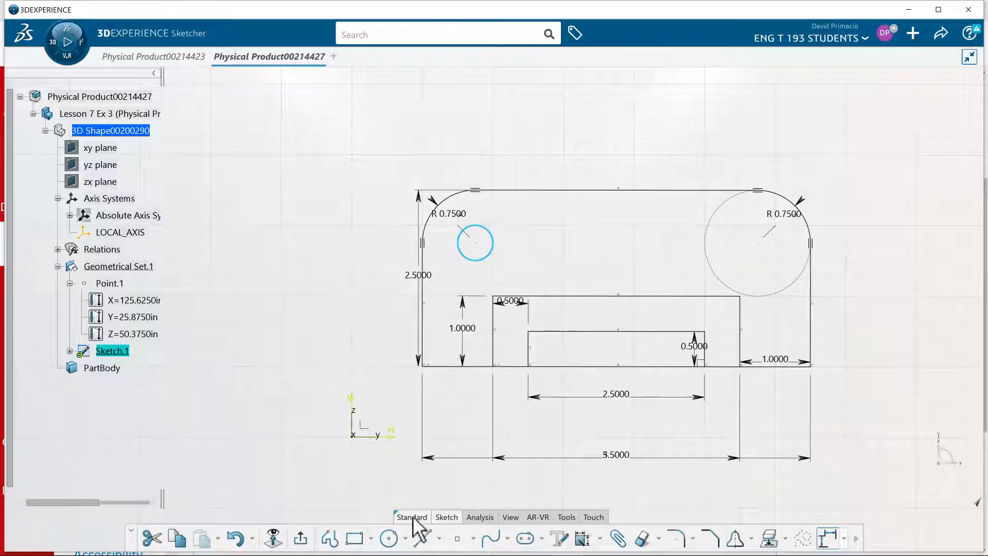
pyautogui.click(390, 538)
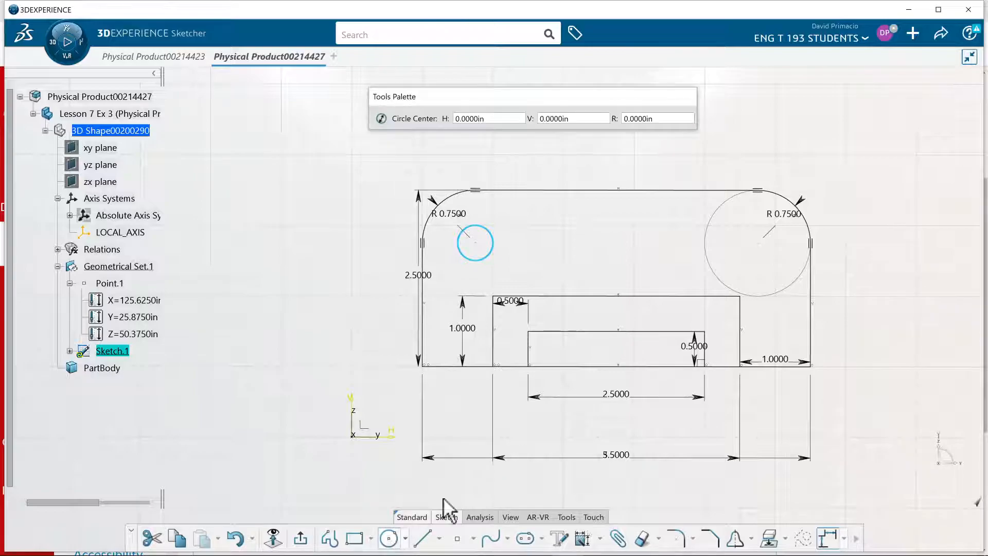
pyautogui.click(758, 244)
pyautogui.click(775, 241)
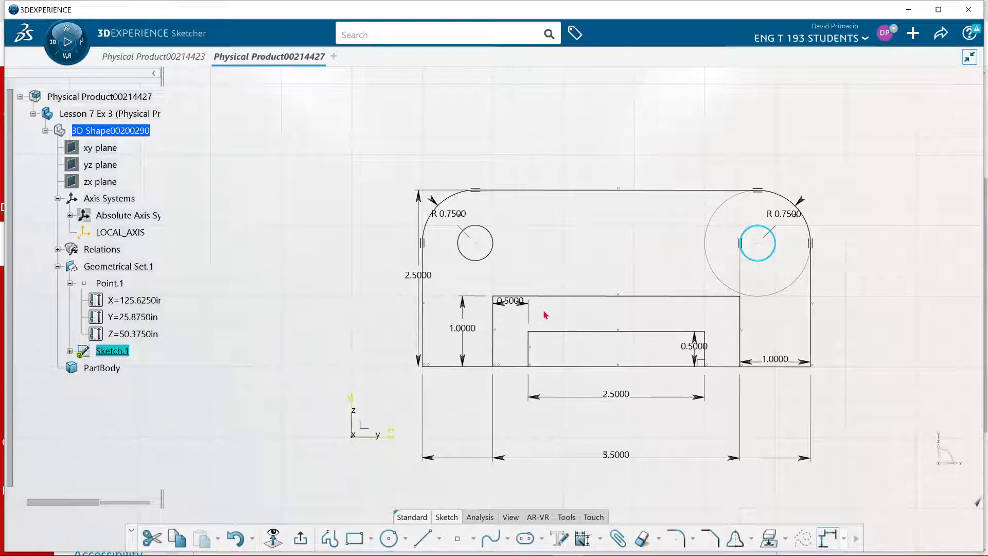
pyautogui.hotkey('ctrl', 'z')
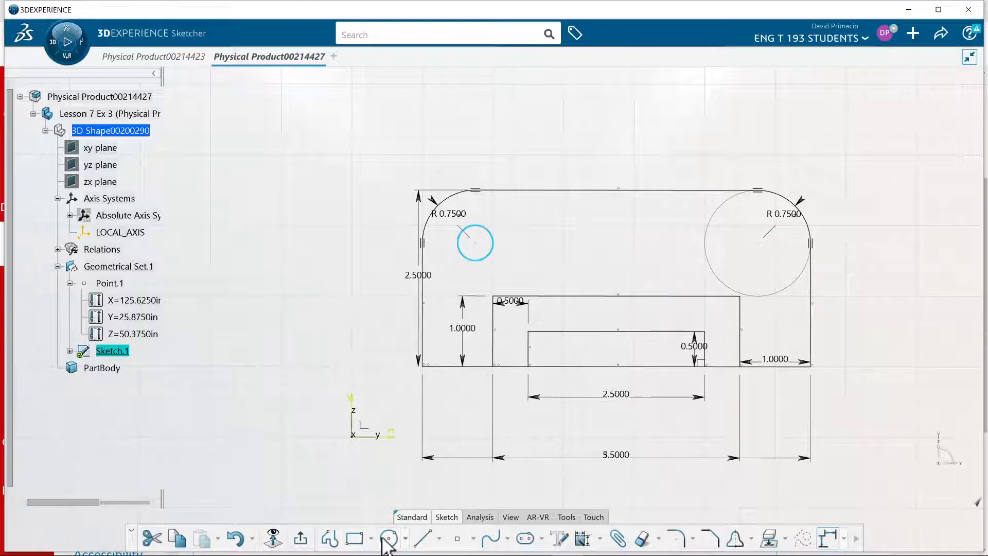
# - Draw a small hole circle of about 0.14 in radius centred on the upper-right fillet's centre point
pyautogui.click(389, 542)
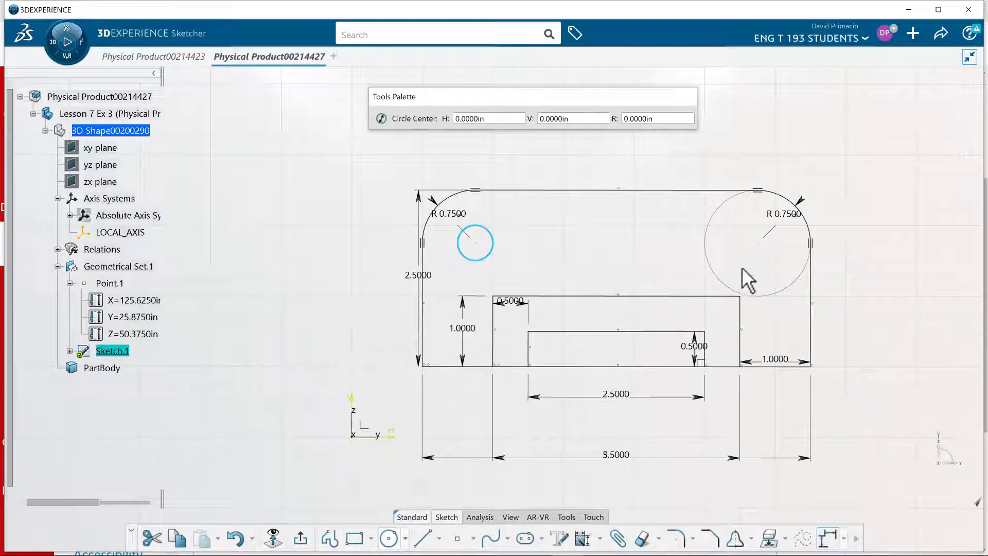
pyautogui.click(761, 242)
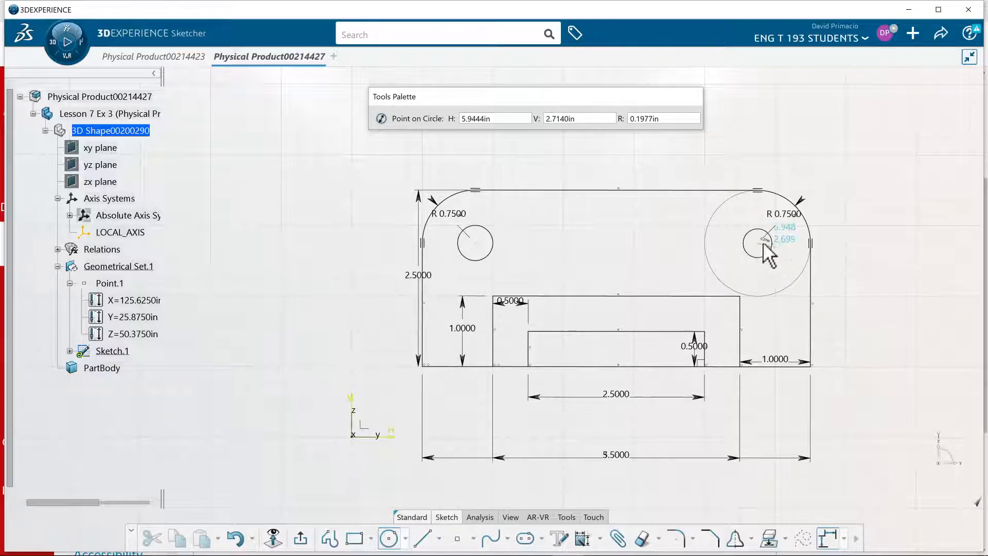
pyautogui.click(765, 246)
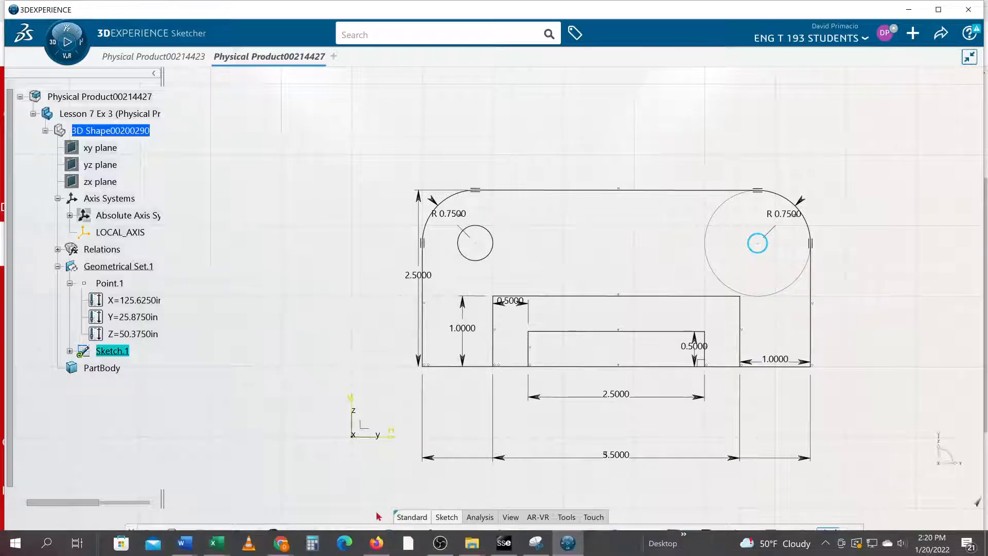
# - Draw a larger circle of about 0.71 in radius centred on the midpoint of the outer profile's top edge
pyautogui.click(389, 538)
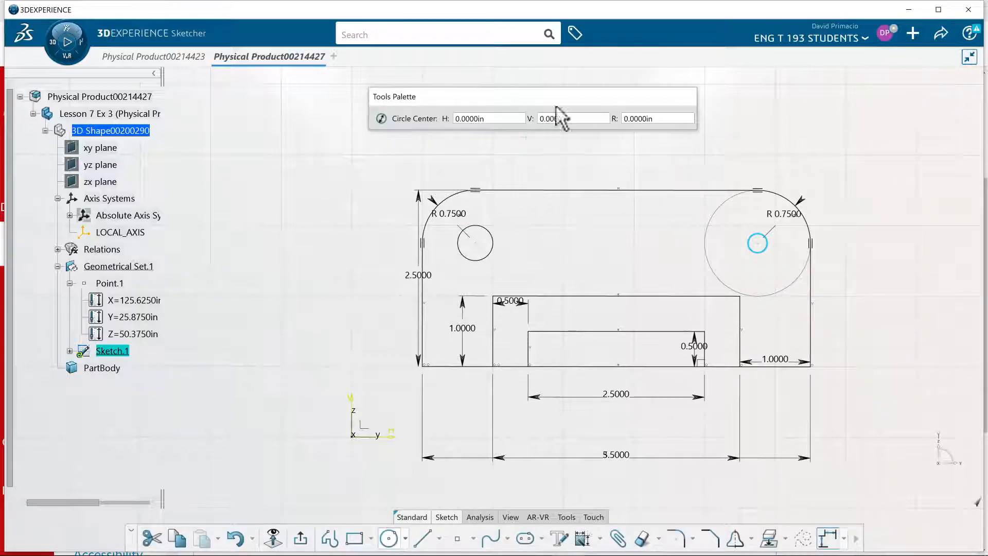
pyautogui.click(615, 194)
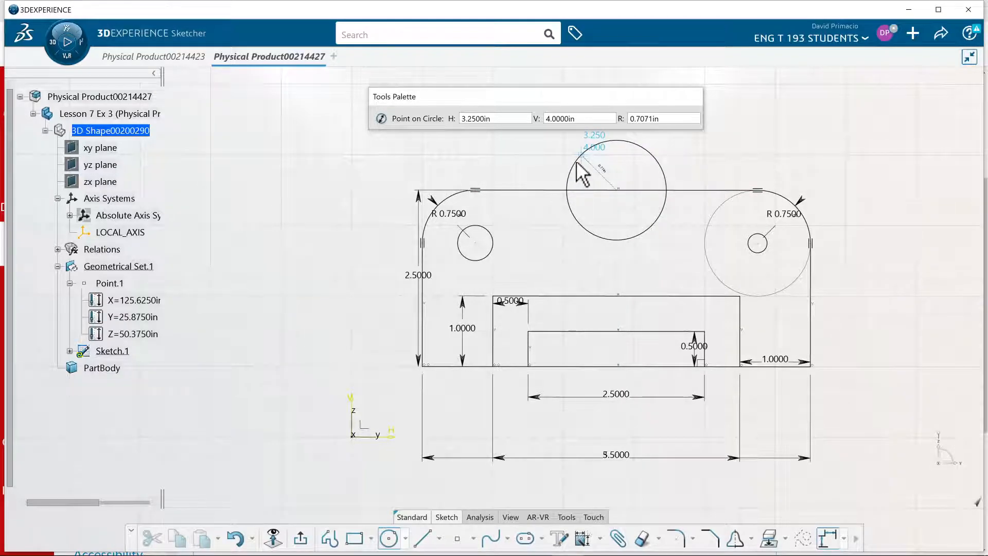
pyautogui.click(576, 161)
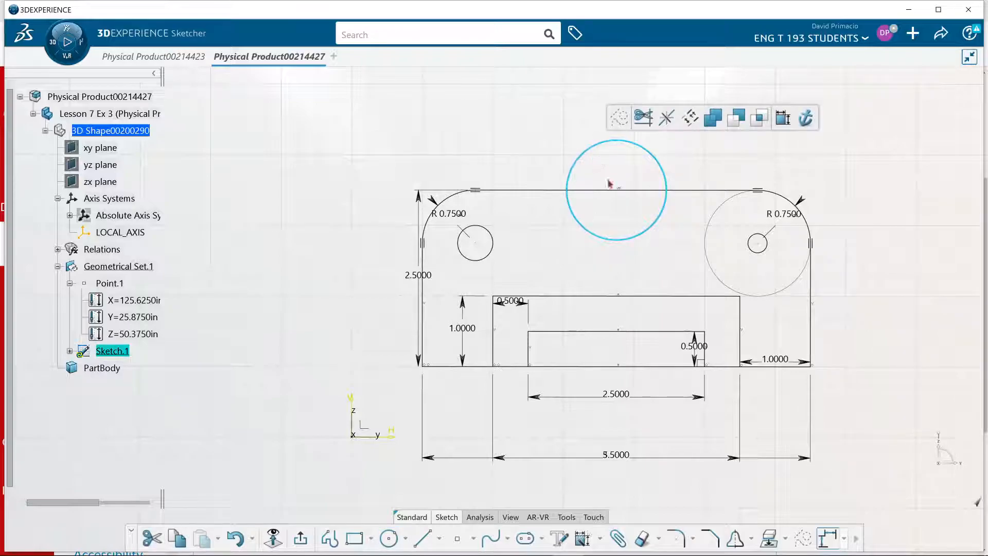
# - Apply Auto Constraint to the three circles together with the top edge and corner fillets
pyautogui.click(345, 145)
pyautogui.moveTo(337, 135)
pyautogui.mouseDown()
pyautogui.moveTo(723, 190)
pyautogui.moveTo(848, 279)
pyautogui.mouseUp()
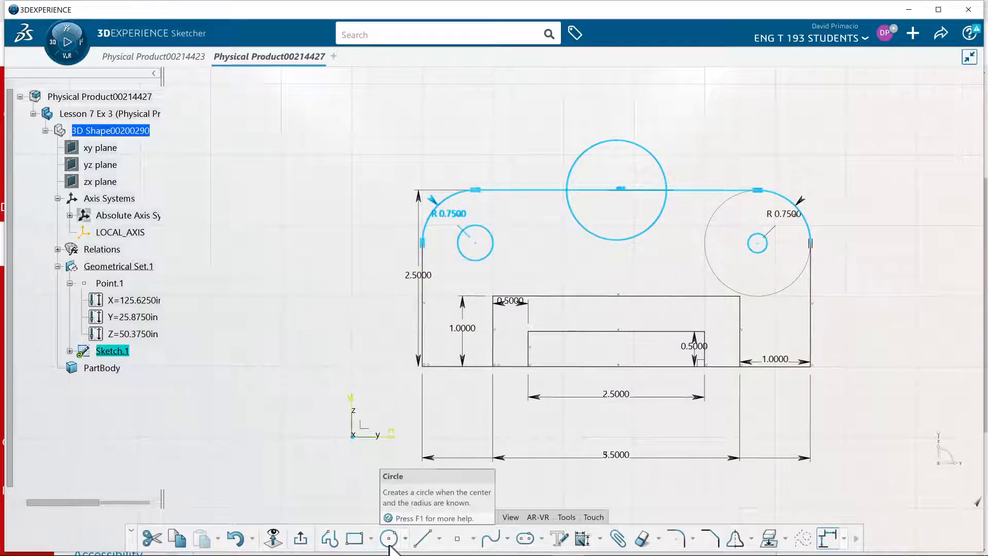
pyautogui.click(583, 537)
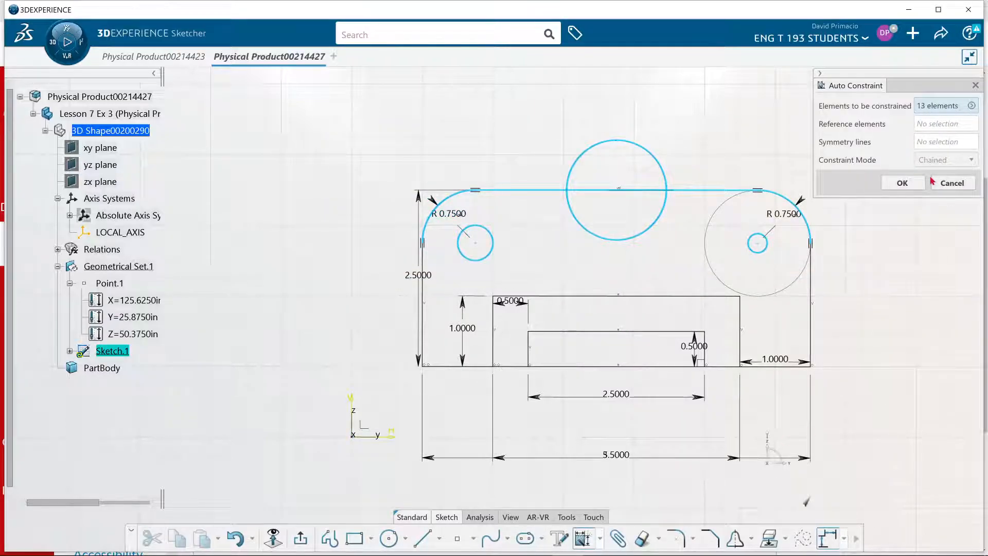
pyautogui.click(903, 183)
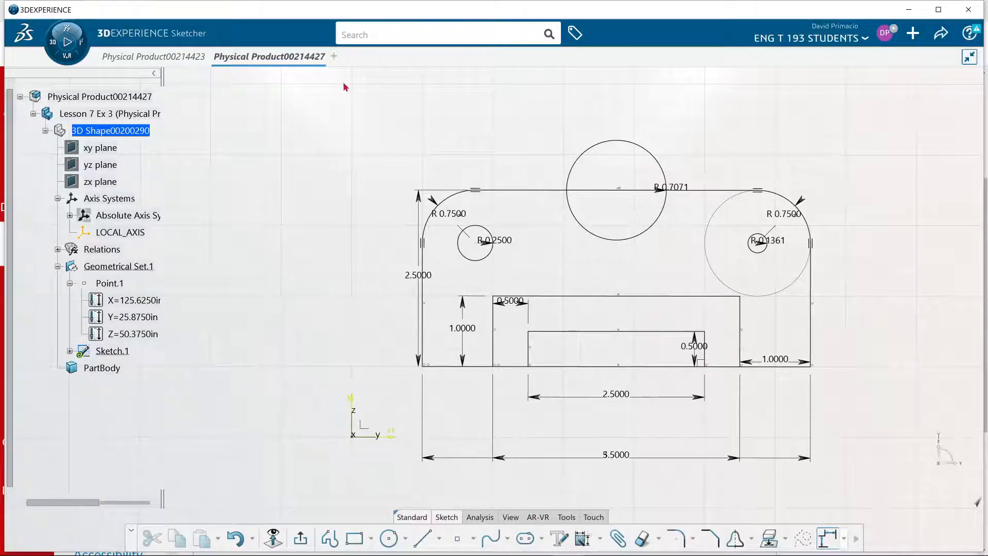
pyautogui.moveTo(336, 112)
pyautogui.mouseDown()
pyautogui.moveTo(956, 313)
pyautogui.moveTo(311, 136)
pyautogui.mouseUp()
pyautogui.click(312, 146)
# - Make the outer profile's bottom edge coincident with the horizontal sketch axis using a Contact Constraint
pyautogui.click(600, 539)
pyautogui.click(605, 484)
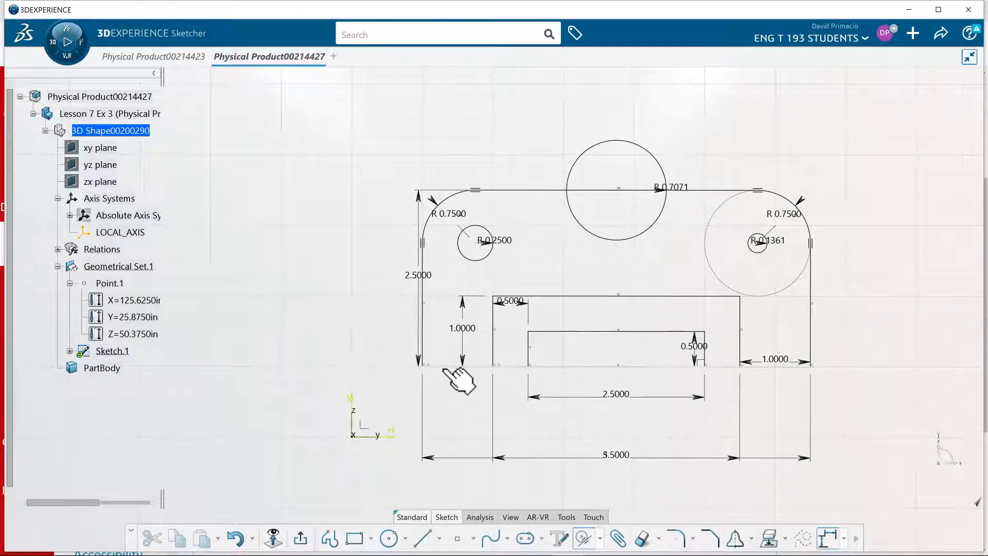
pyautogui.click(452, 366)
pyautogui.click(404, 437)
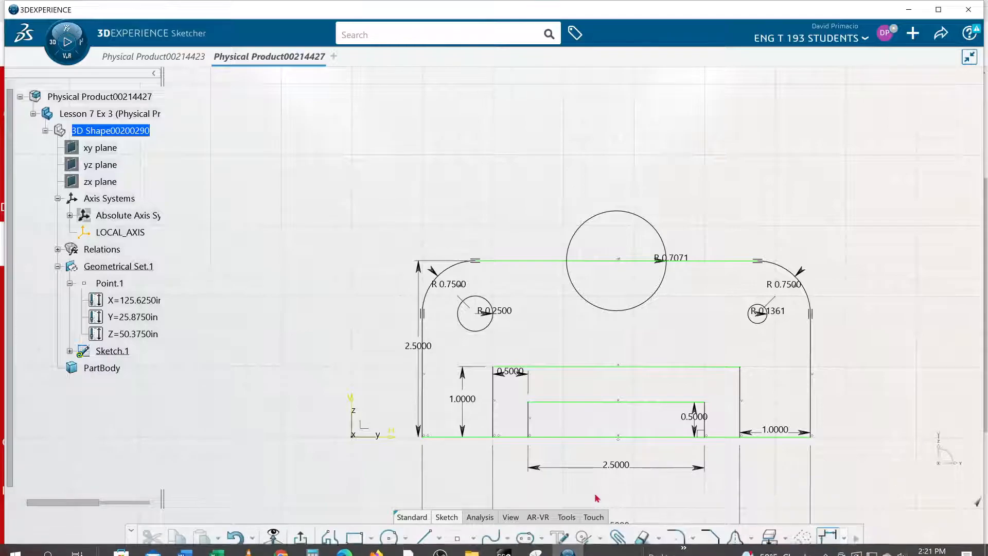
# - Make the outer profile's left edge coincident with the vertical sketch axis using a Contact Constraint
pyautogui.click(584, 539)
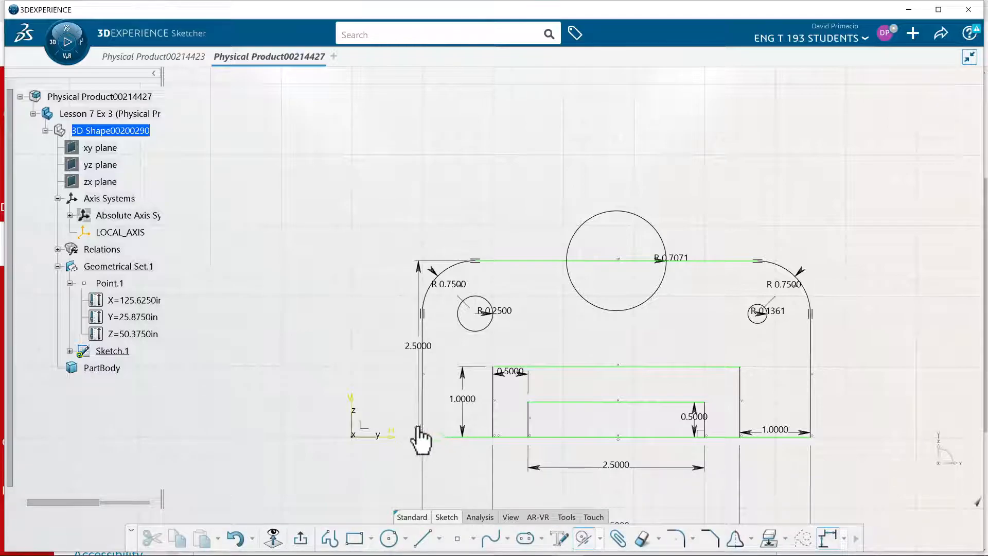
pyautogui.click(423, 404)
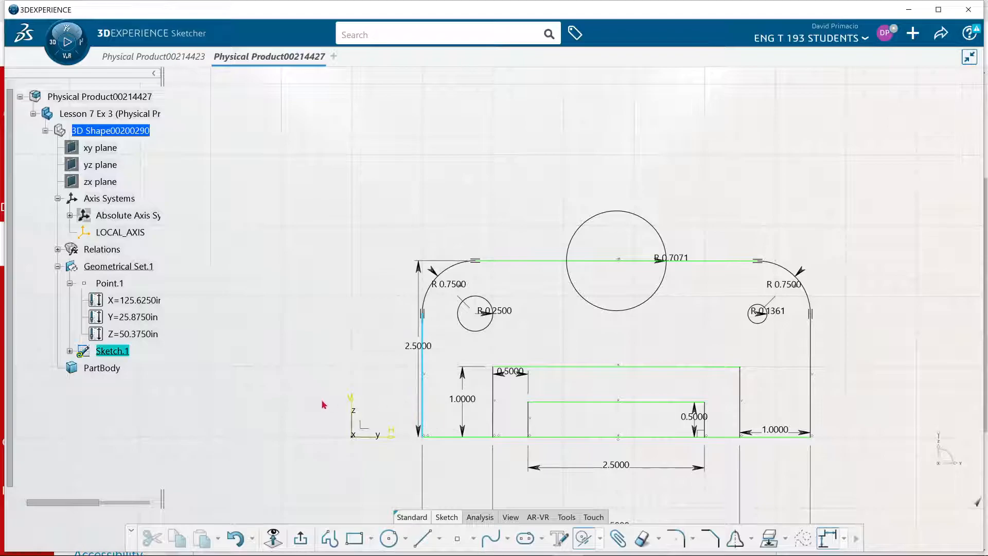
pyautogui.click(354, 400)
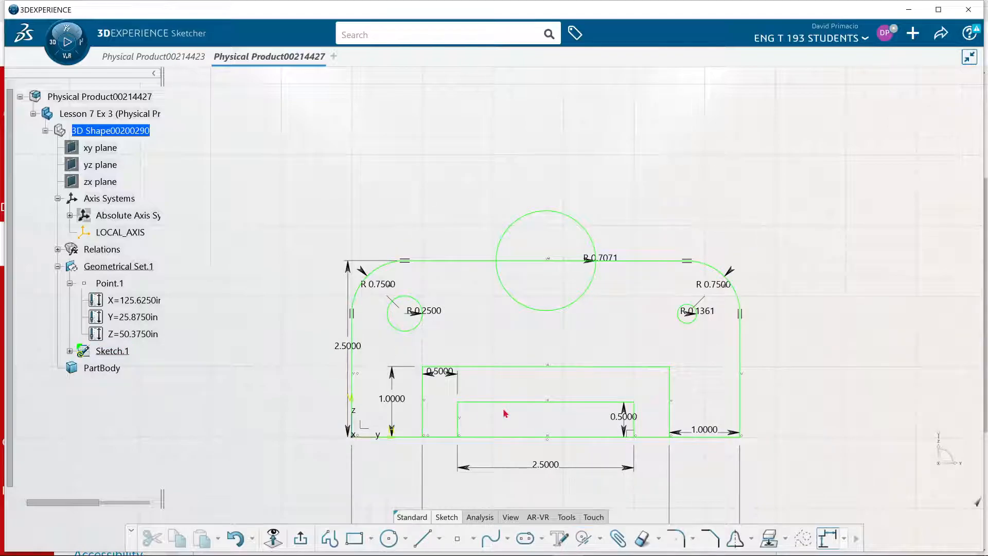
pyautogui.moveTo(812, 397)
pyautogui.mouseDown(button='middle')
pyautogui.moveTo(790, 340)
pyautogui.moveTo(794, 346)
pyautogui.mouseUp(button='middle')
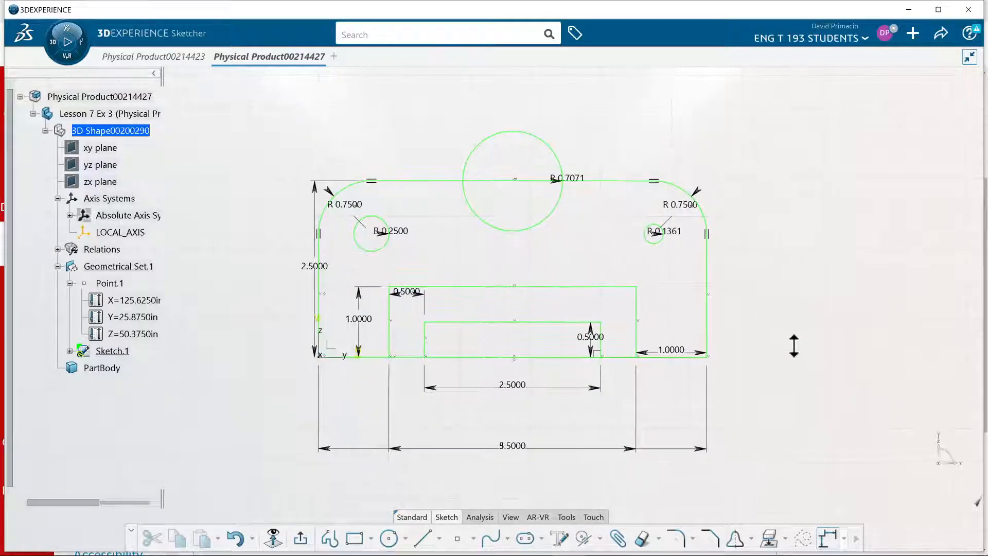
# - Draw a rectangle about 2.5 by 1.5 in from the middle rectangle's top edge up to the outer profile's top edge
pyautogui.click(354, 538)
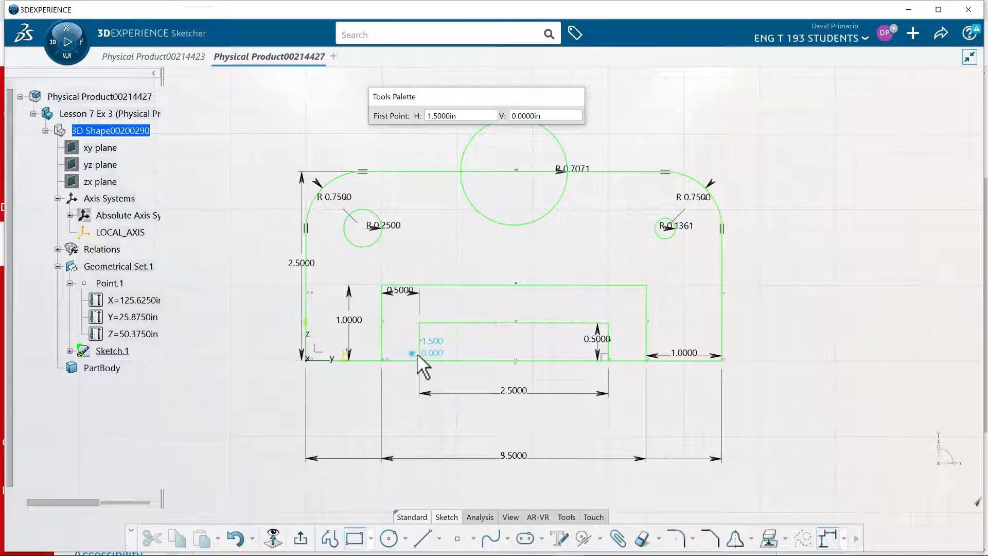
pyautogui.click(419, 285)
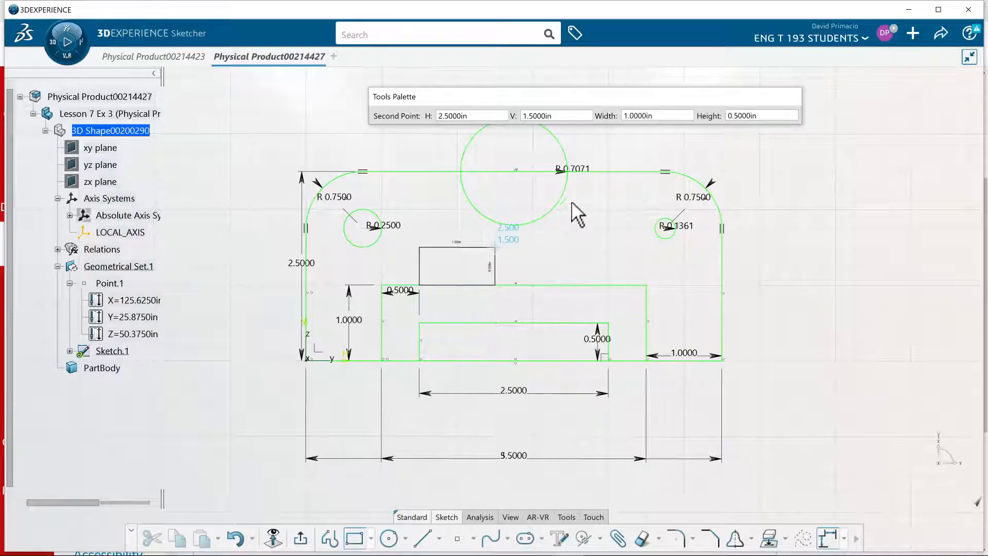
pyautogui.click(617, 173)
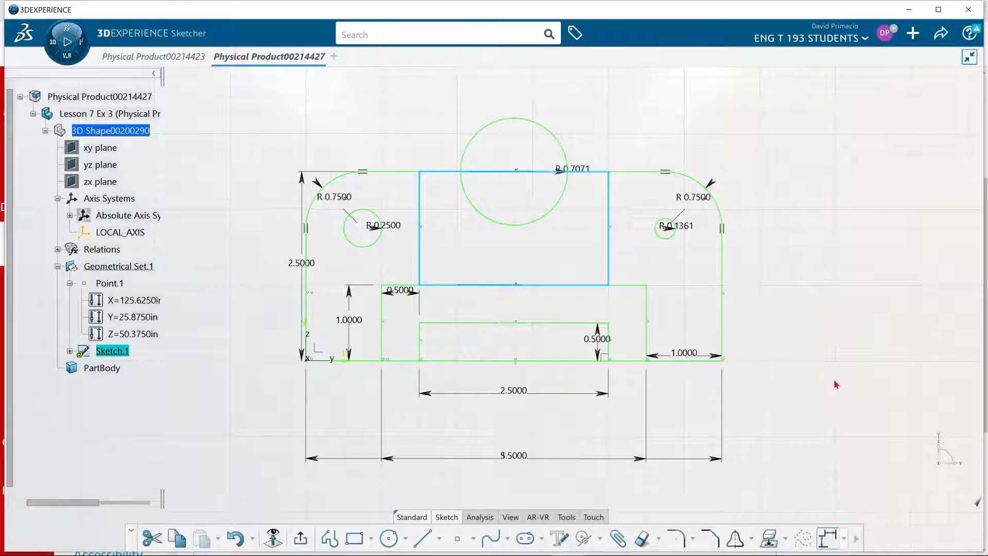
# - Apply Auto Constraint to the new upper rectangle to dimension its width and height
pyautogui.click(600, 538)
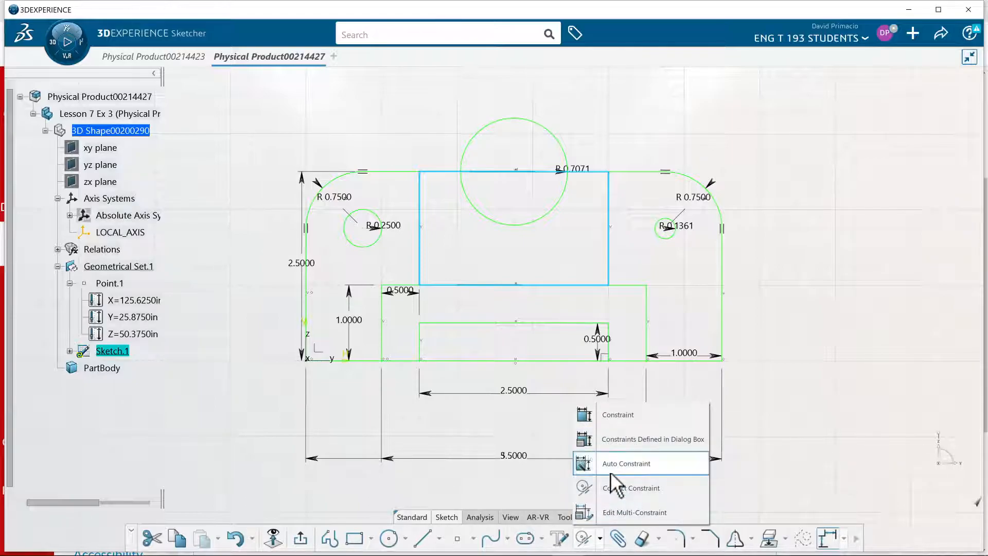
pyautogui.click(611, 466)
pyautogui.press('Return')
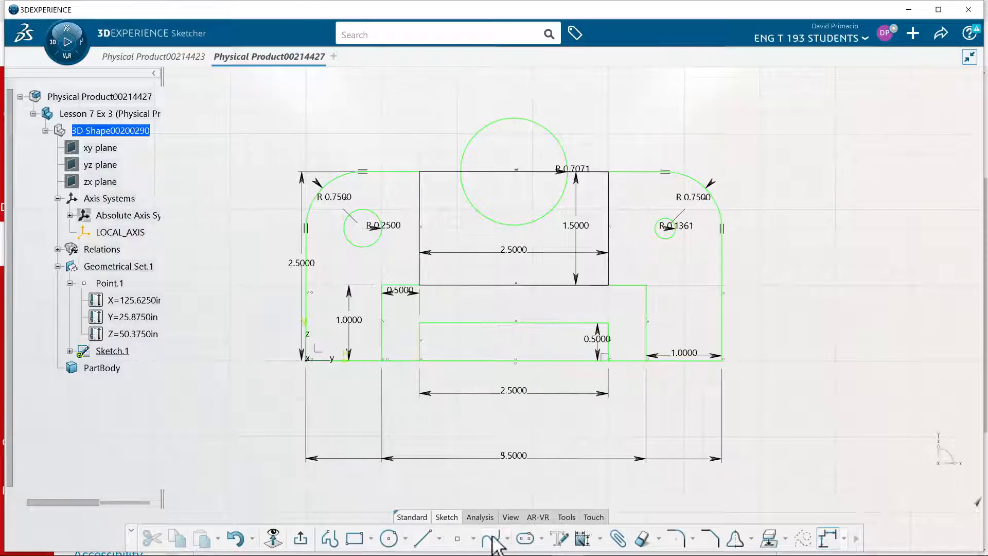
# - Dimension the horizontal distance between the outer profile's left edge and the upper rectangle's left side, placing it above the profile
pyautogui.click(600, 538)
pyautogui.click(595, 414)
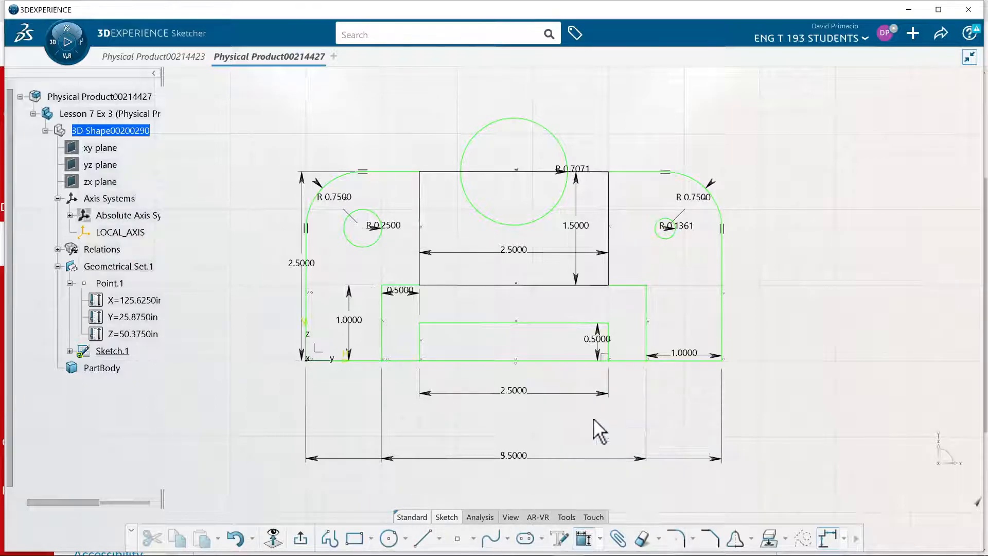
pyautogui.click(420, 267)
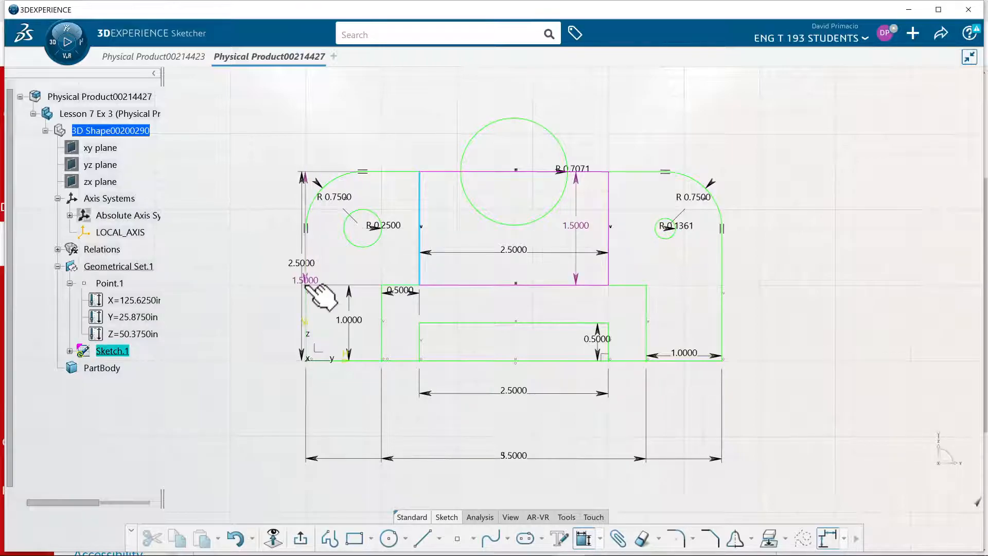
pyautogui.click(307, 305)
pyautogui.click(304, 86)
pyautogui.click(262, 116)
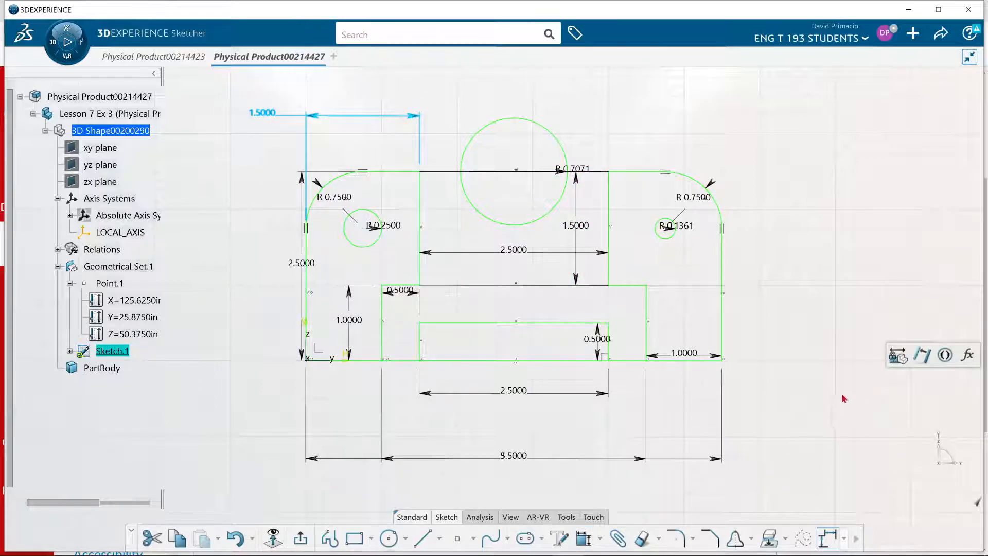
pyautogui.click(837, 394)
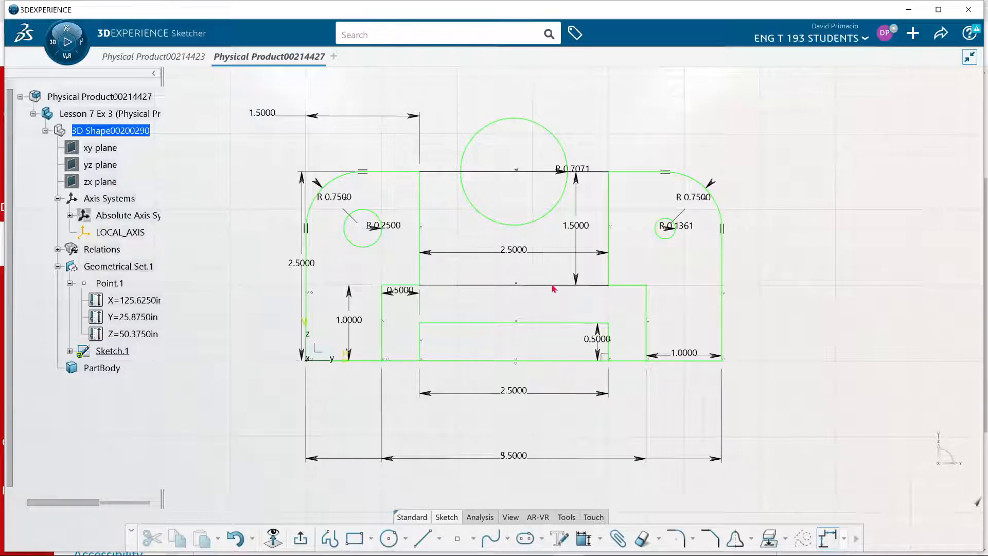
# - Make the upper rectangle's bottom side coincident with the middle rectangle's top edge using a Contact Constraint
pyautogui.click(597, 286)
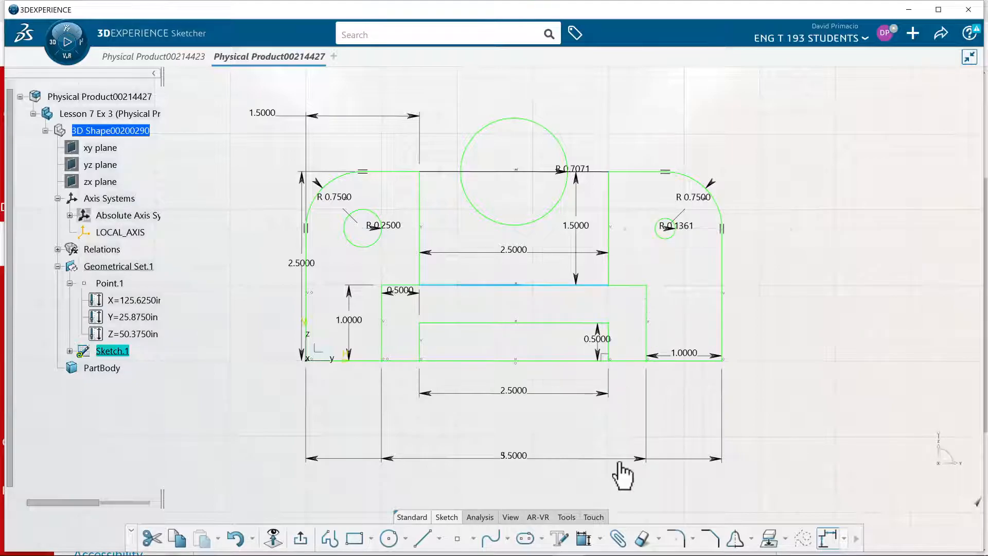
pyautogui.click(600, 540)
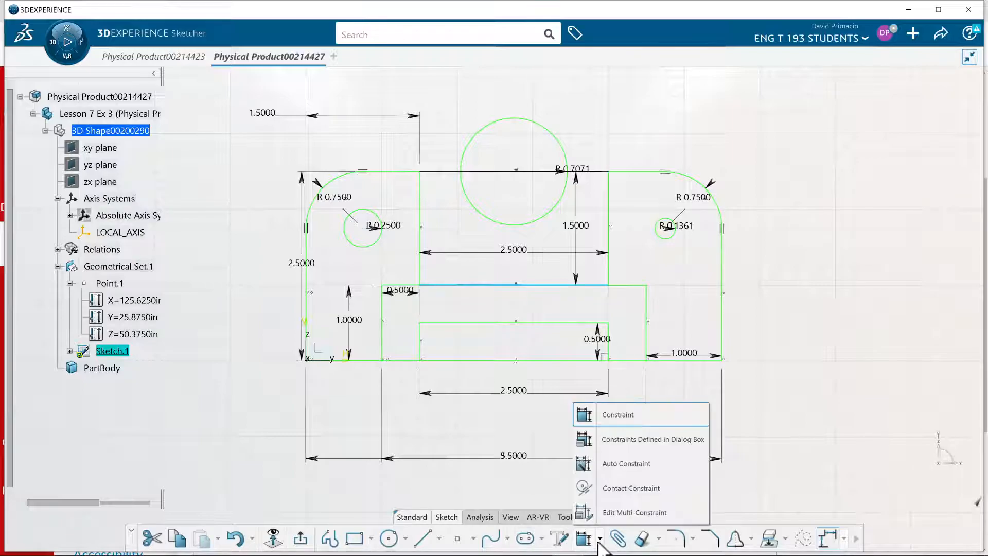
pyautogui.click(610, 495)
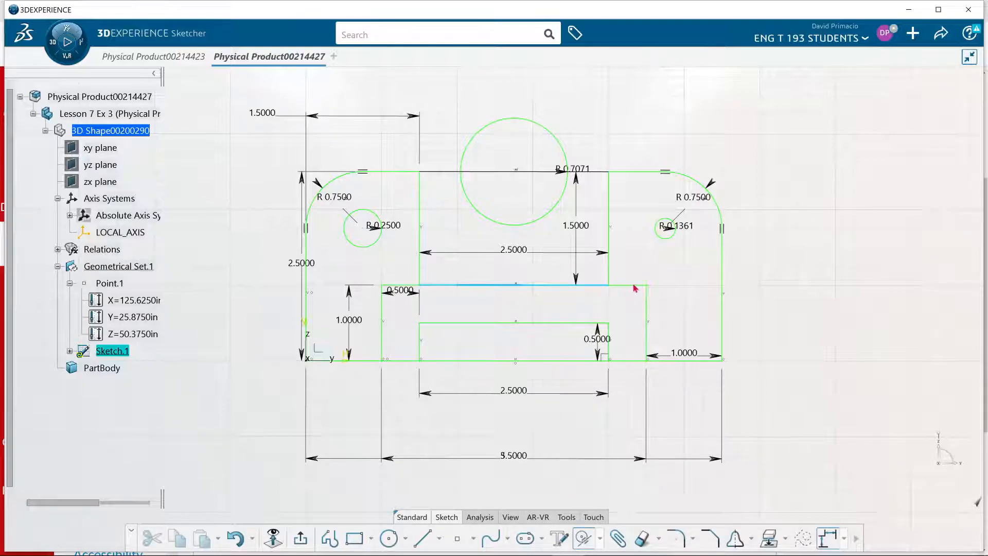
pyautogui.click(646, 296)
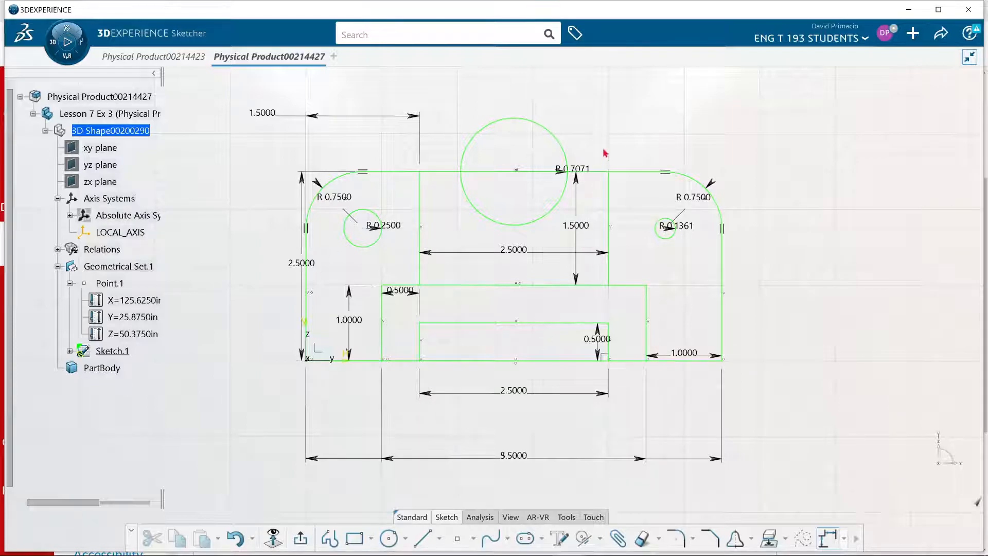
# - Set the radius of the large circle on the top edge to 0.75 in
pyautogui.doubleClick(586, 170)
pyautogui.write('.75')
pyautogui.press('Return')
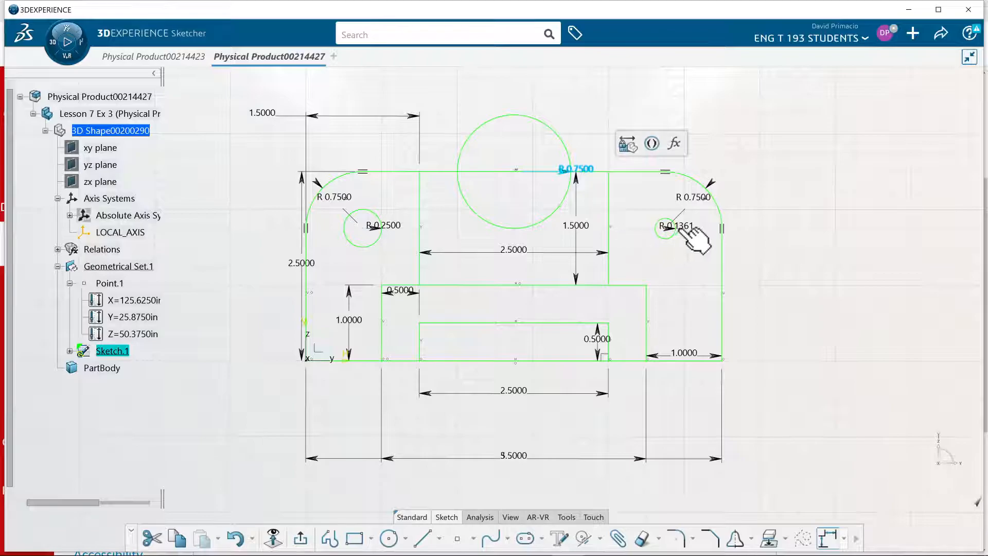
# - Change the right hole's radius dimension to a diameter and set it to 0.5 in
pyautogui.doubleClick(689, 228)
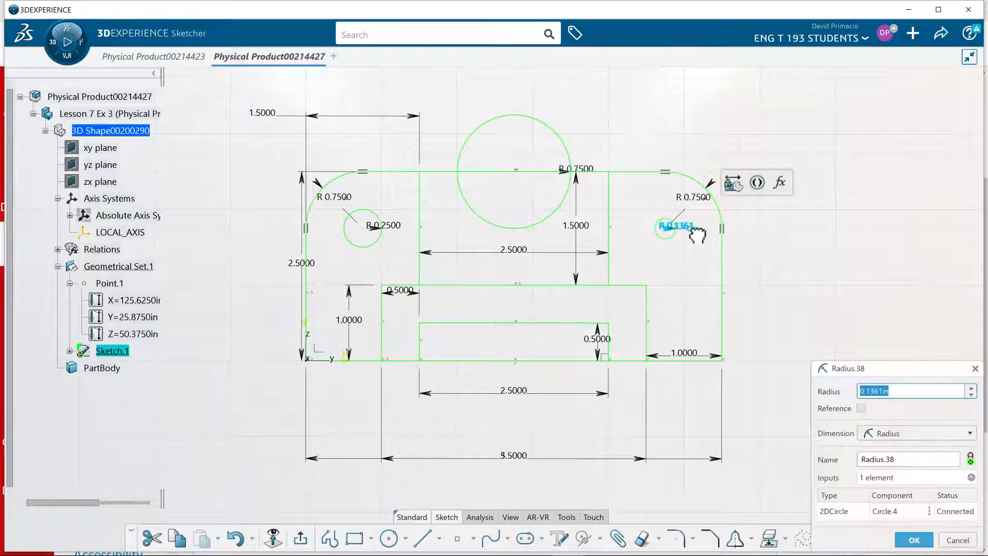
pyautogui.click(893, 438)
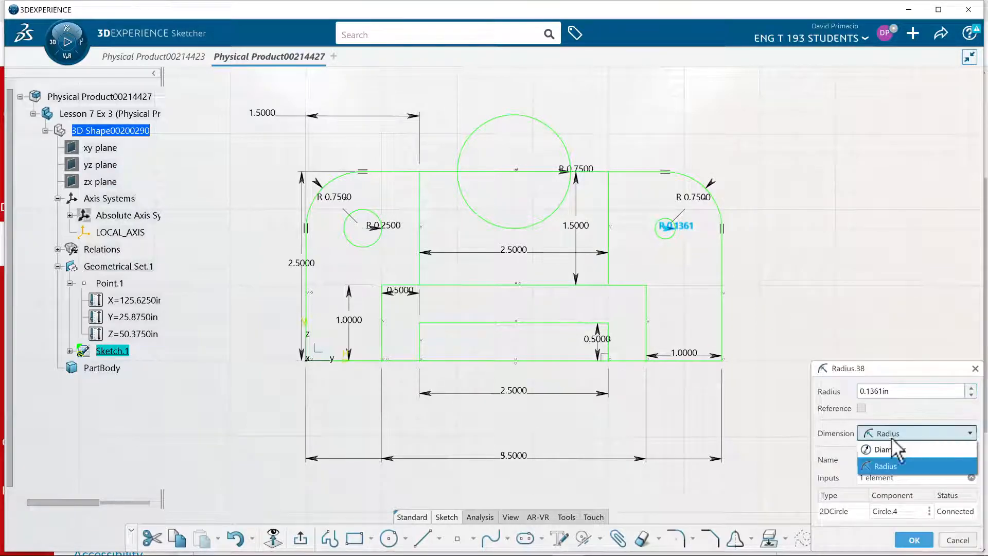
pyautogui.click(894, 453)
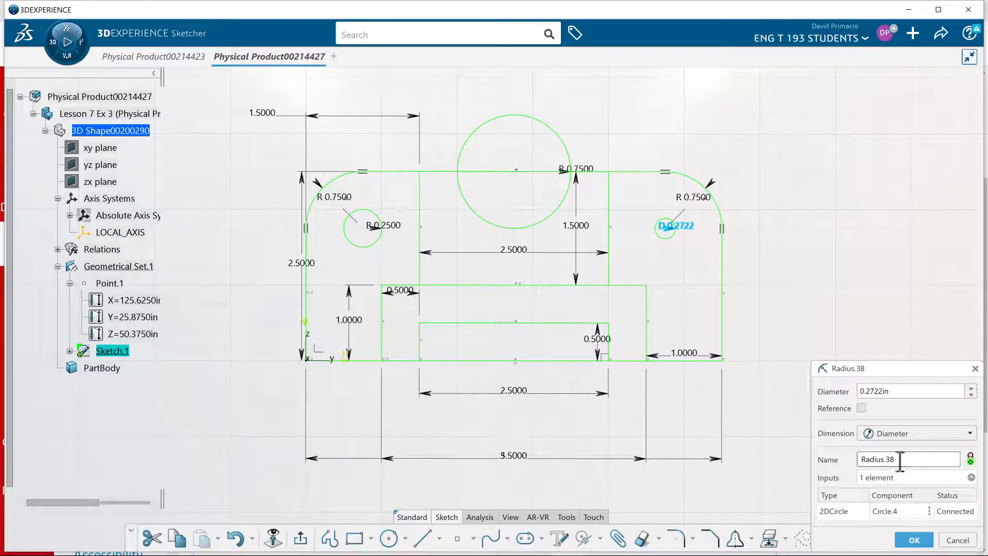
pyautogui.doubleClick(903, 395)
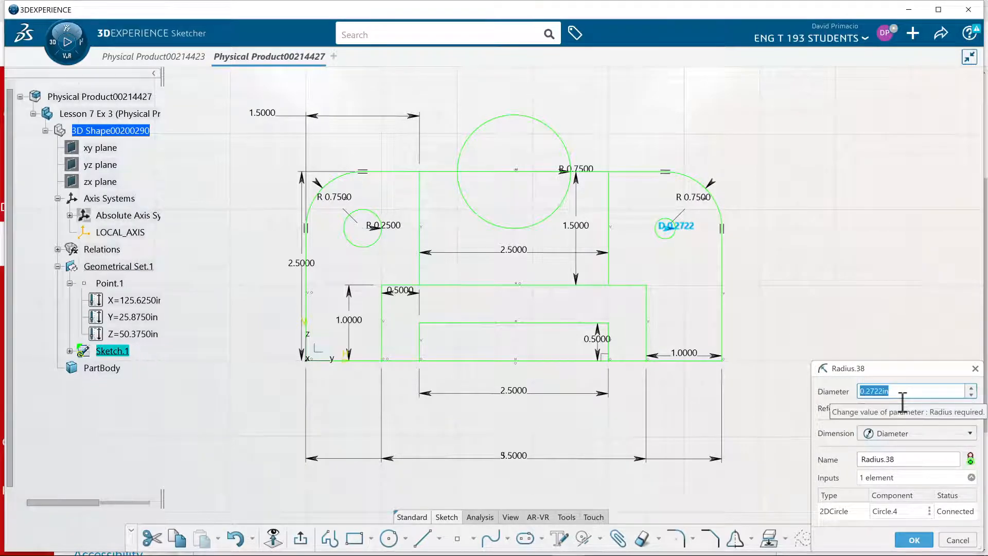
pyautogui.write('.5')
pyautogui.press('Return')
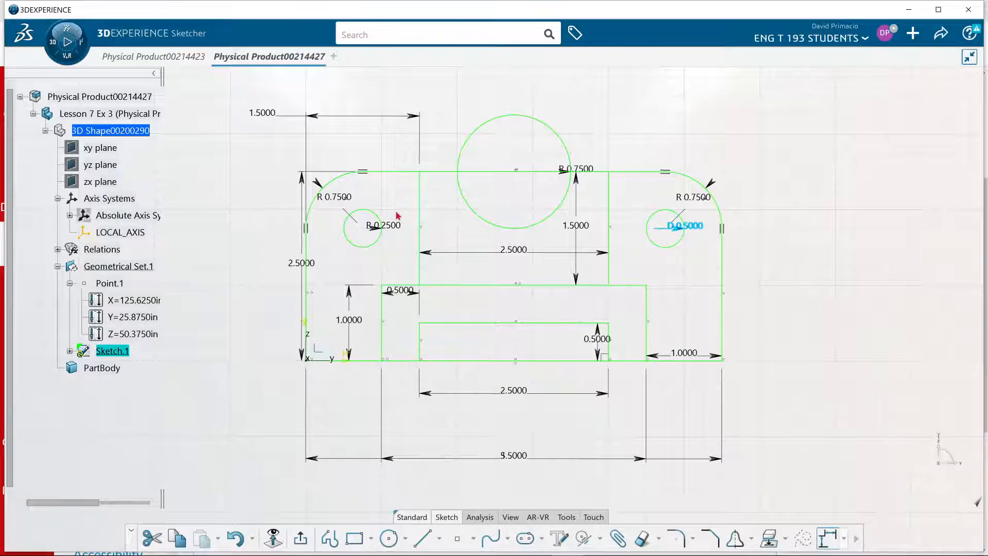
# - Change the left hole's radius dimension to a diameter of 0.5 in
pyautogui.doubleClick(399, 225)
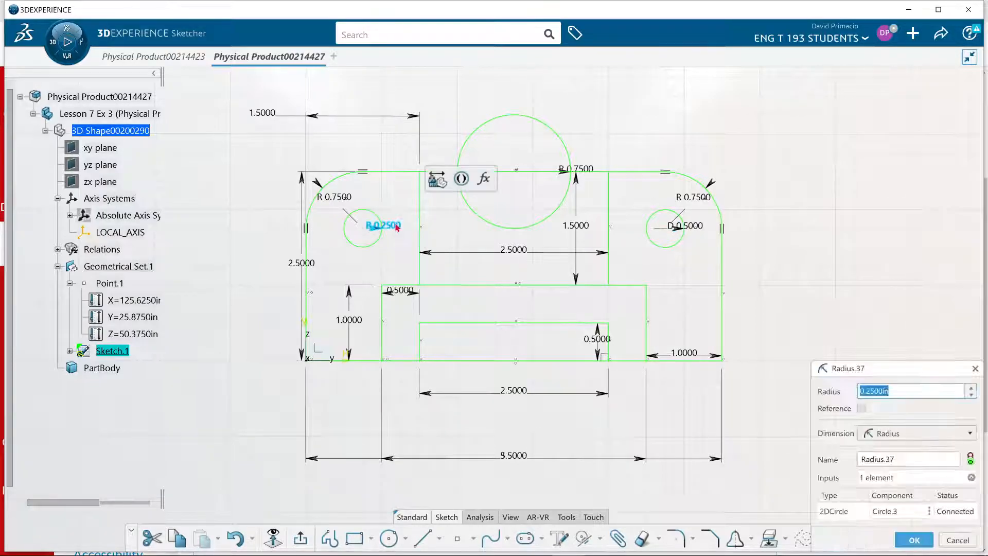
pyautogui.click(882, 431)
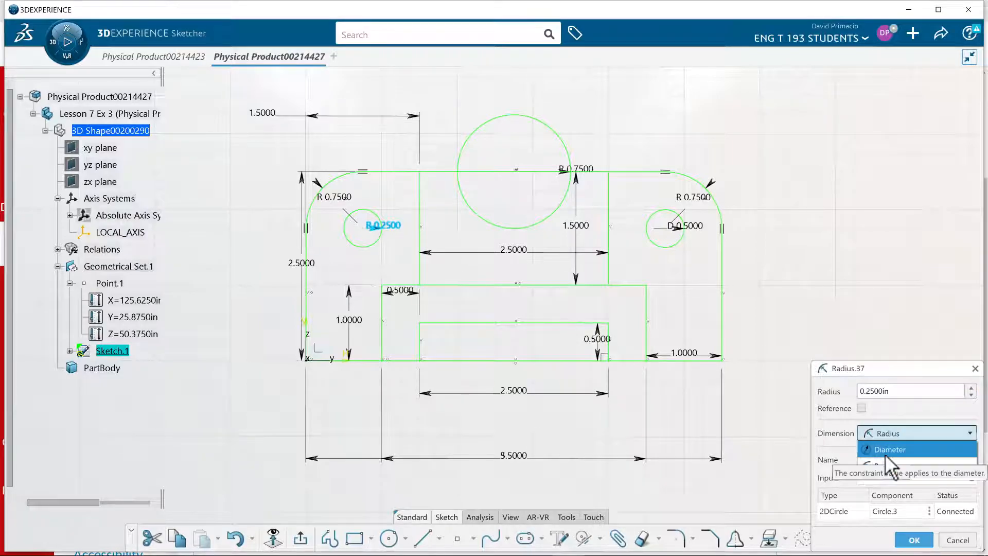
pyautogui.click(890, 449)
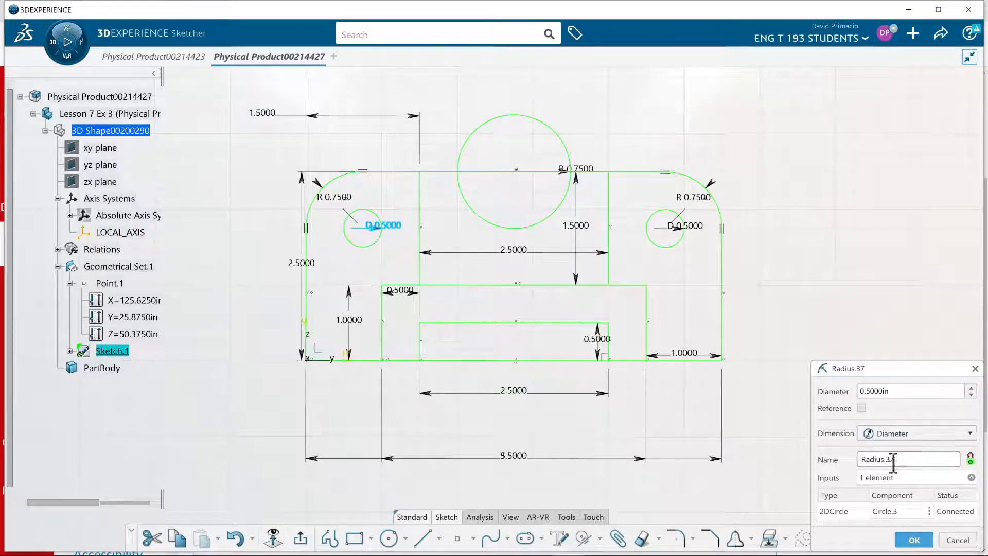
pyautogui.click(902, 540)
pyautogui.click(798, 396)
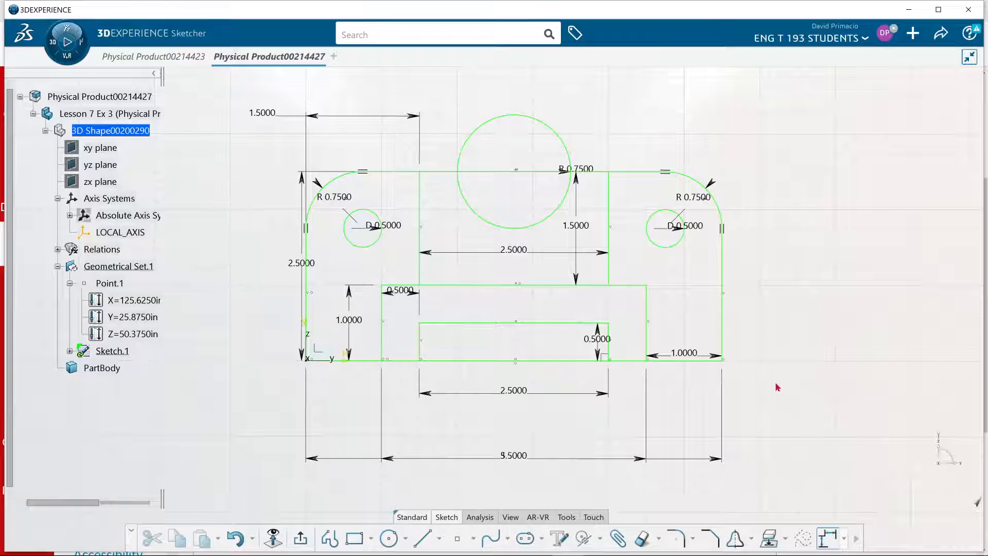
# - Check the sketch's geometry with Sketch Analysis and its solving status, and exit the sketch
pyautogui.click(468, 518)
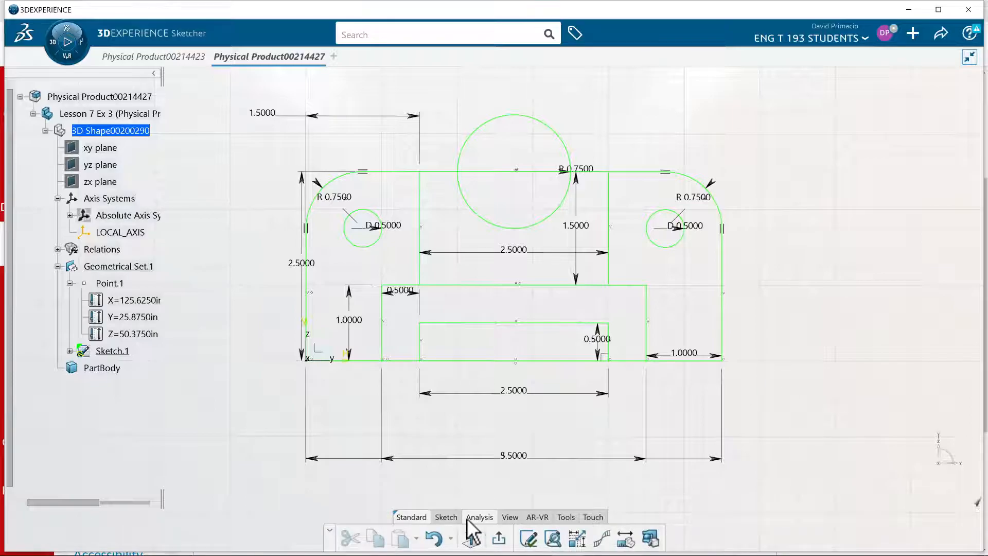
pyautogui.click(551, 541)
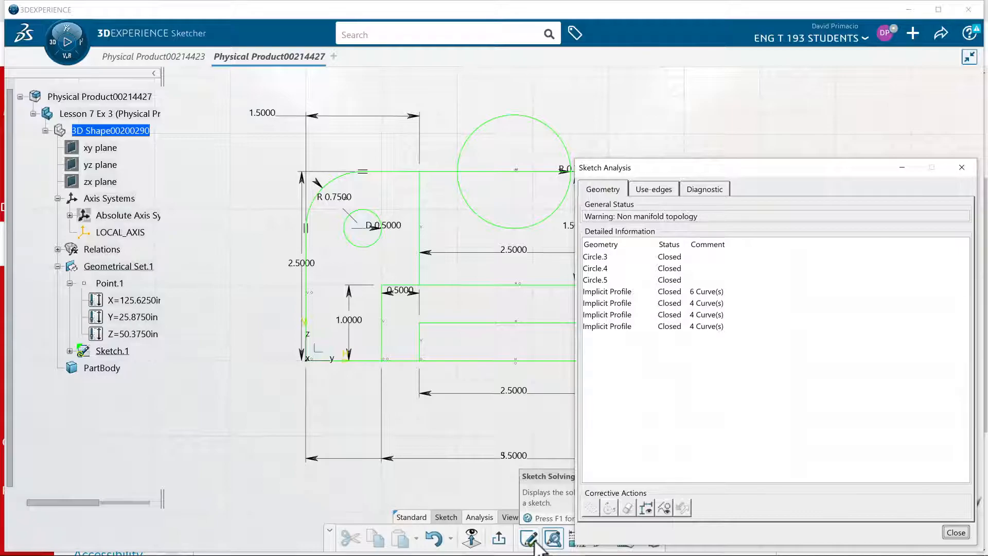
pyautogui.click(530, 539)
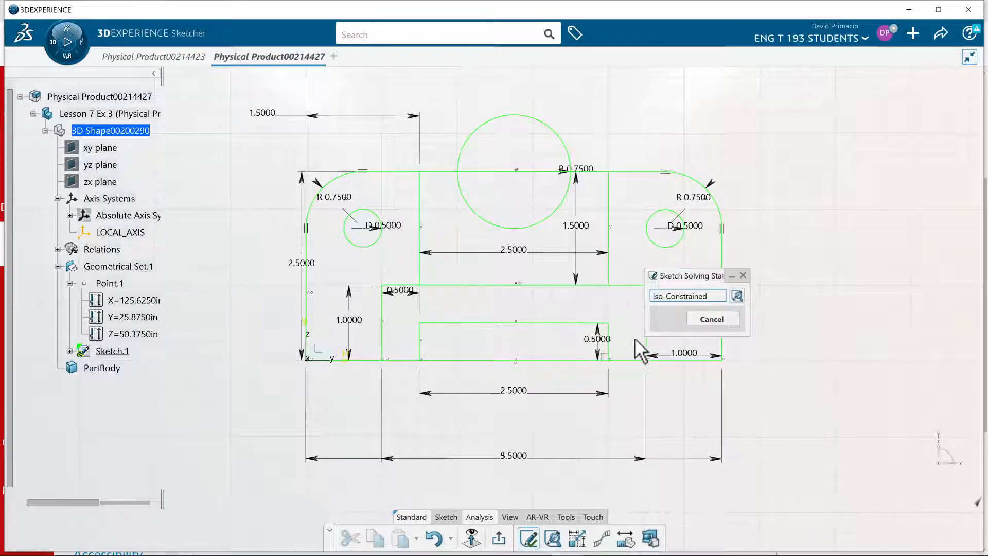
pyautogui.click(704, 319)
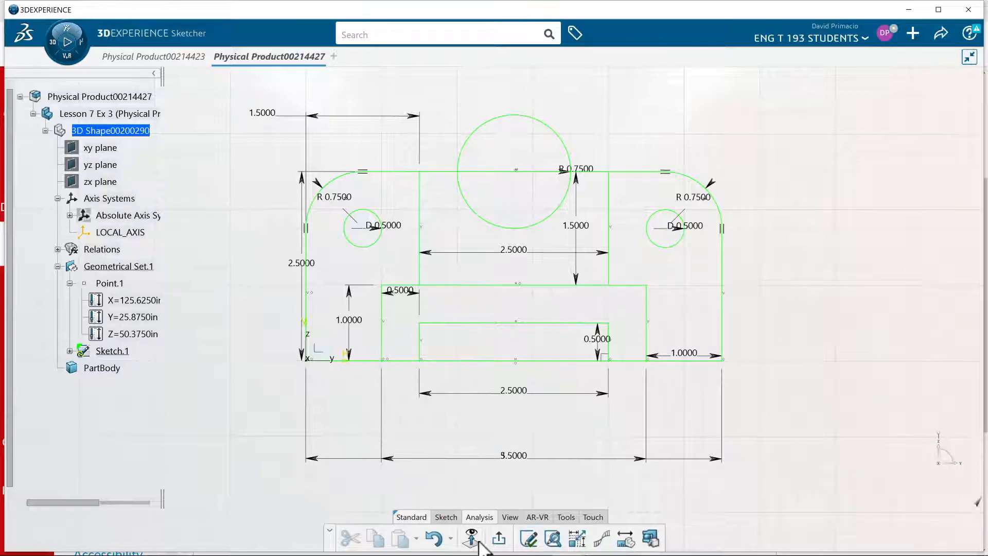
pyautogui.click(499, 537)
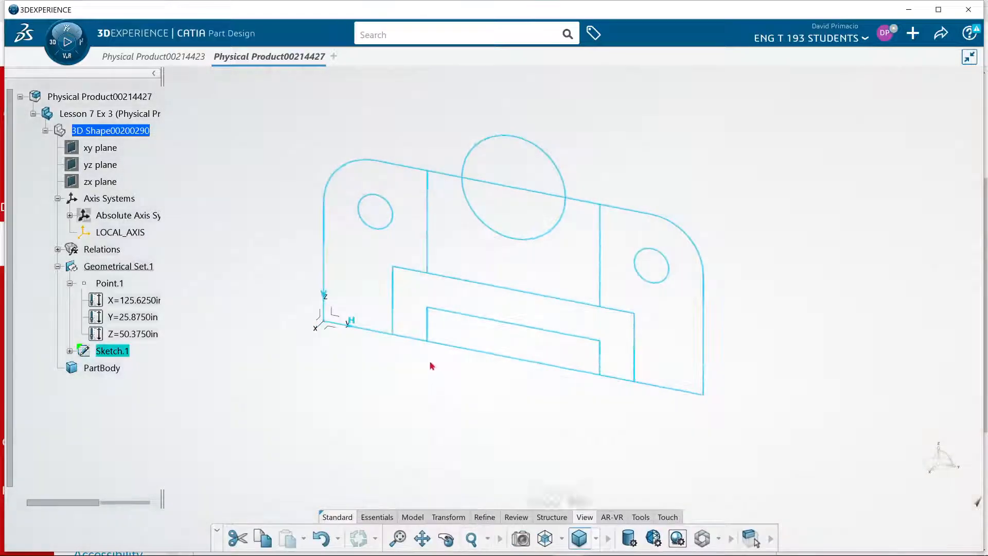
pyautogui.click(461, 468)
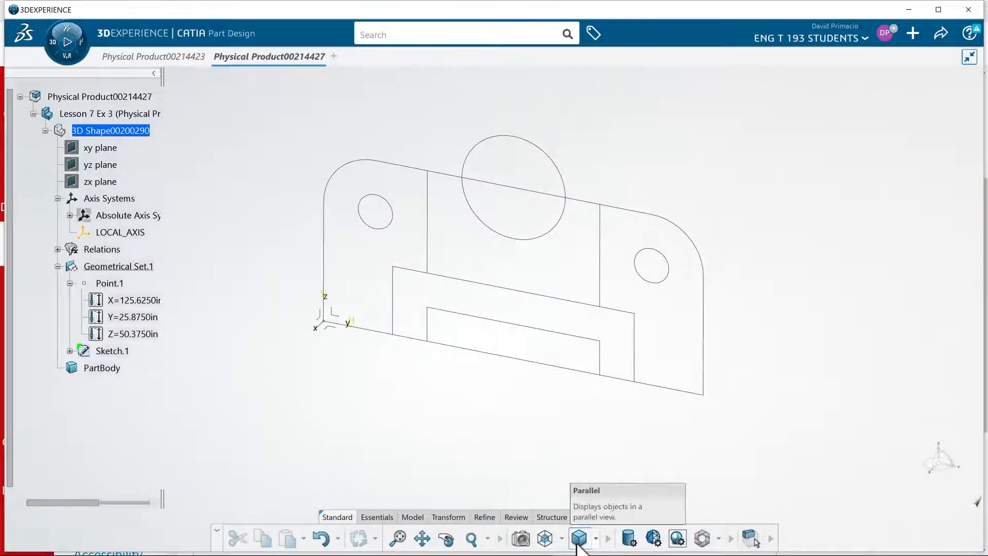
pyautogui.click(408, 517)
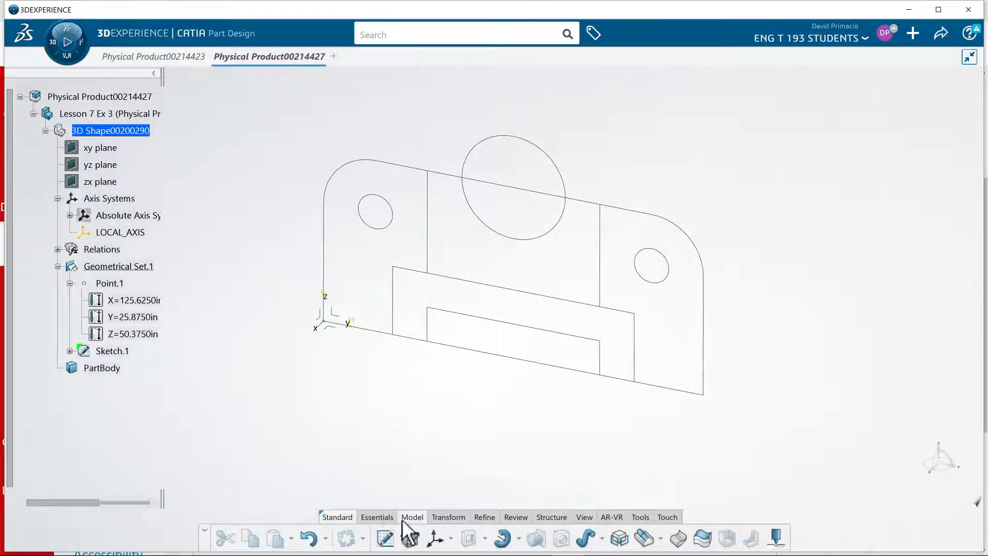
pyautogui.click(485, 539)
pyautogui.click(499, 391)
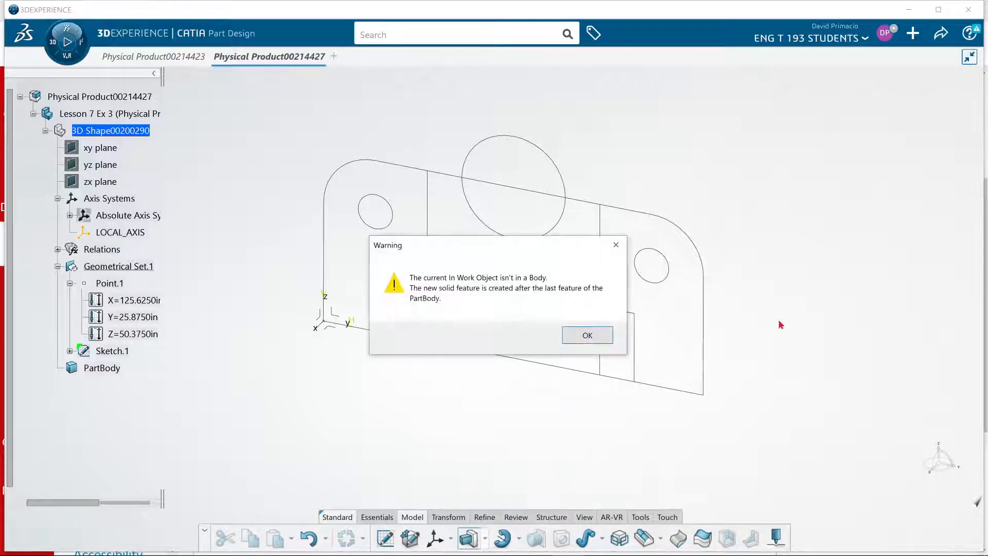
pyautogui.click(573, 337)
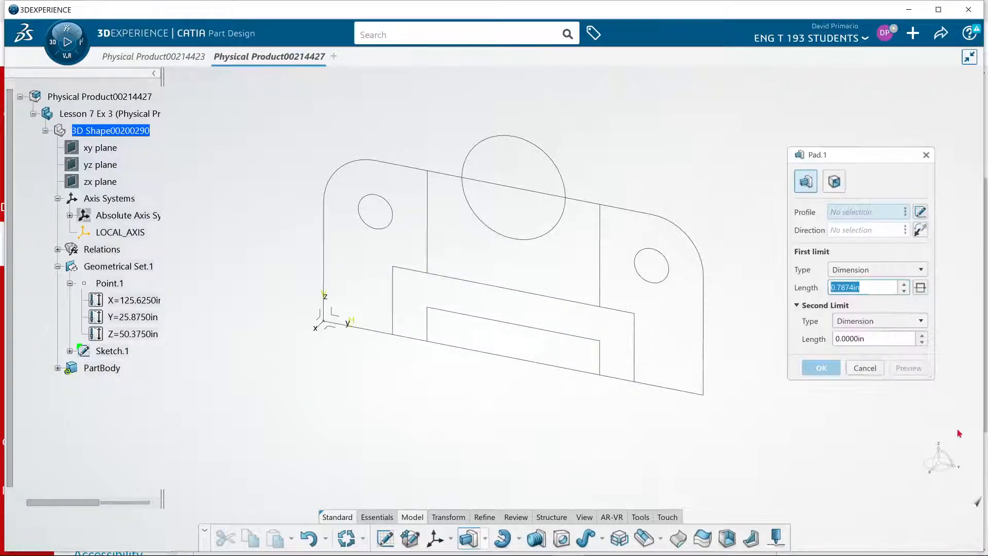
pyautogui.click(864, 368)
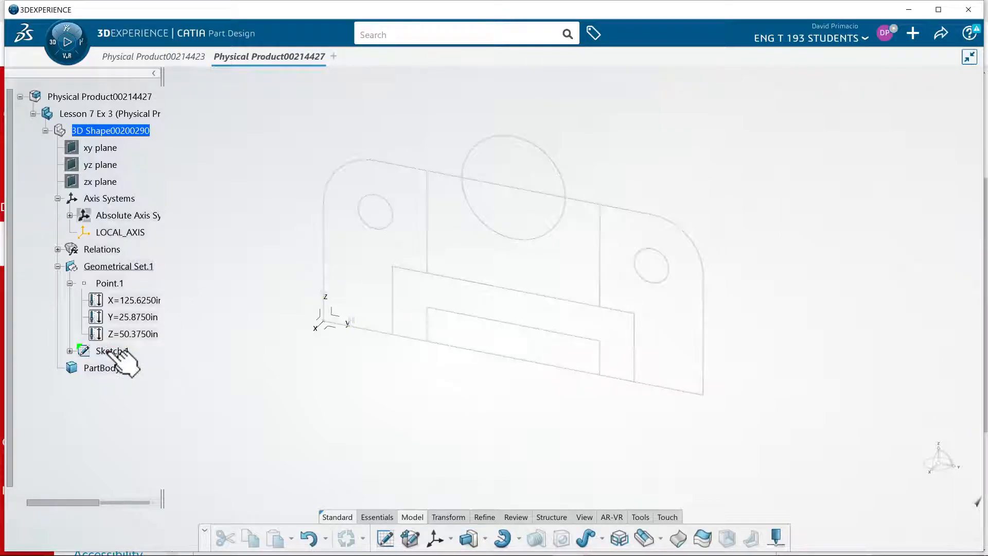
# - Move Sketch.1 from Geometrical Set.1 into PartBody
pyautogui.moveTo(107, 352); pyautogui.dragTo(107, 369)
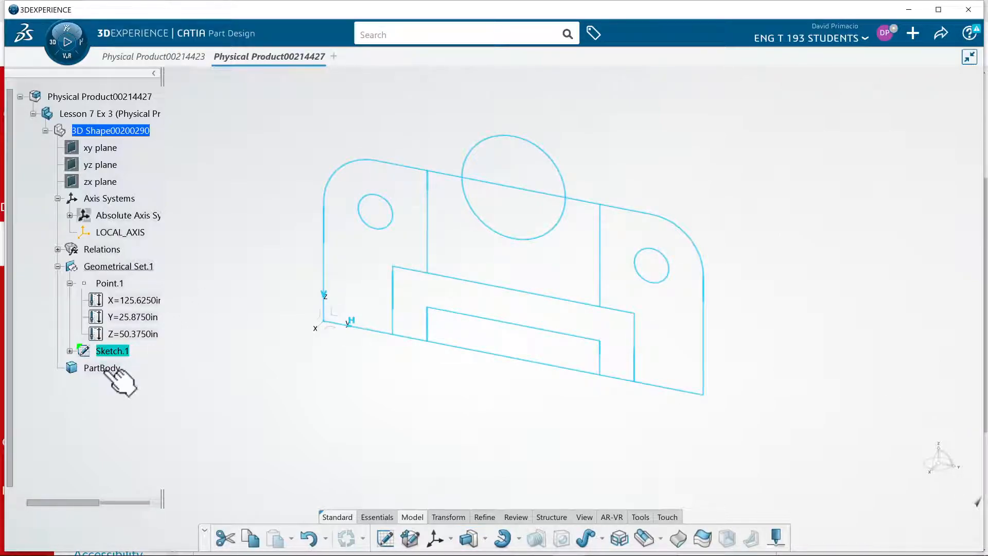
pyautogui.click(57, 351)
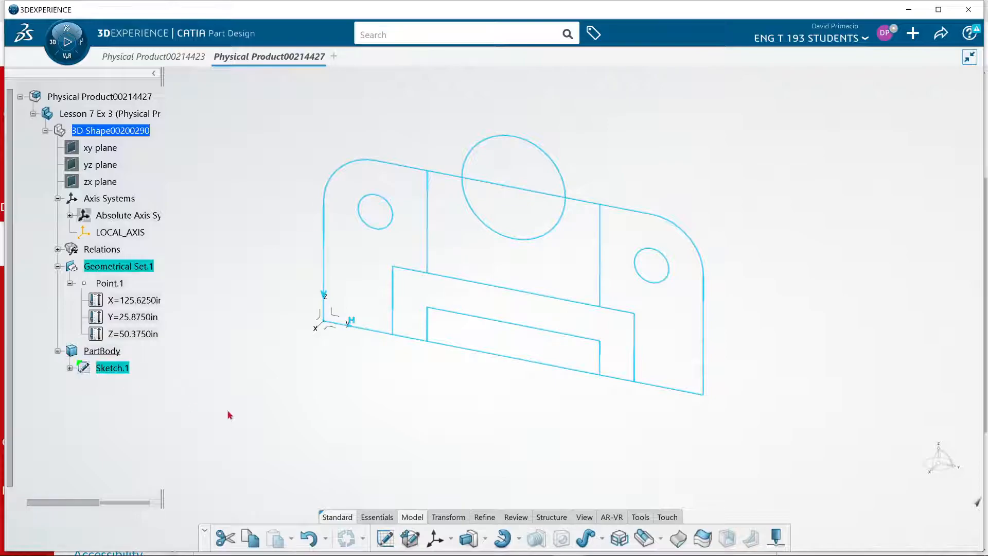
pyautogui.click(754, 470)
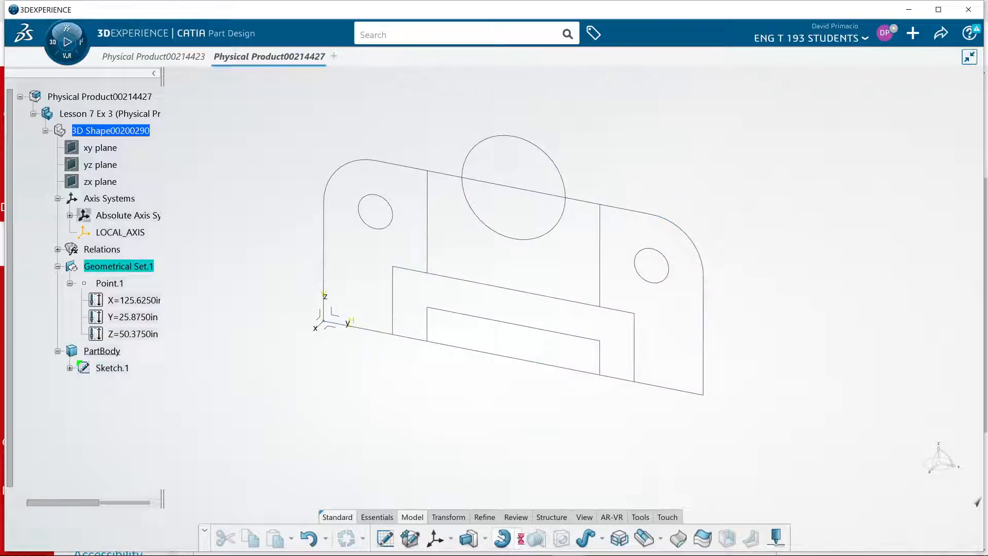
# - Pad only the outer rounded profile of Sketch.1, chosen as a sub-element, to a length of 0.5 in
pyautogui.click(468, 538)
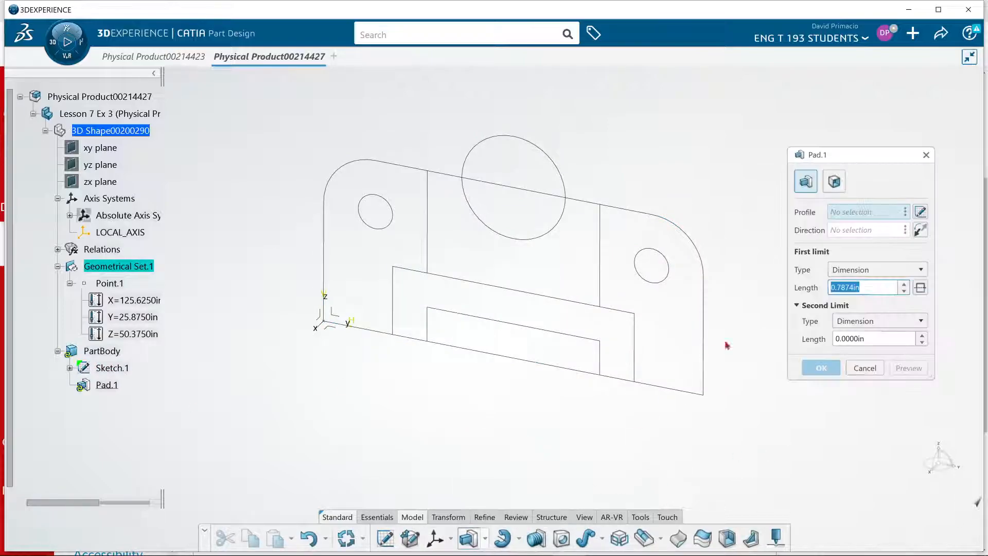
pyautogui.rightClick(850, 204)
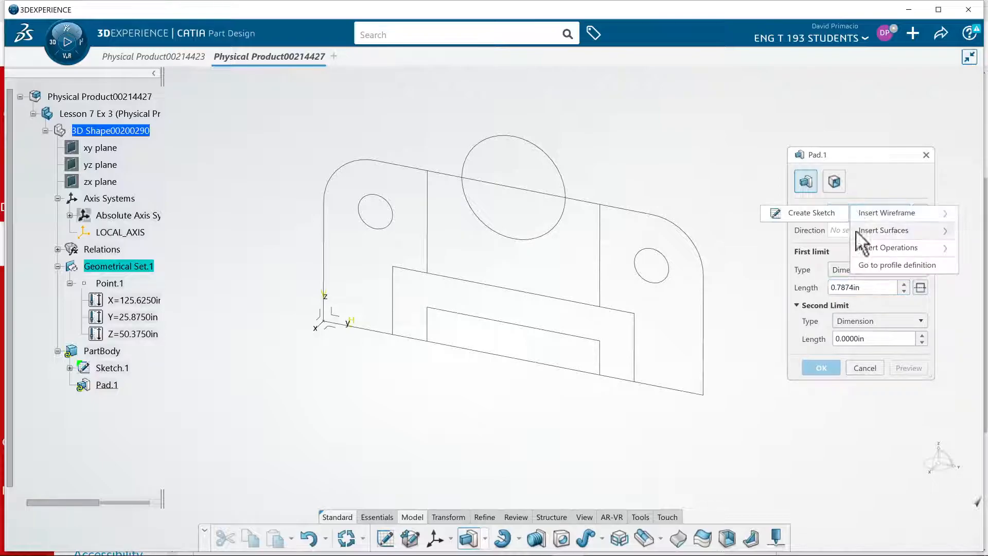
pyautogui.click(862, 263)
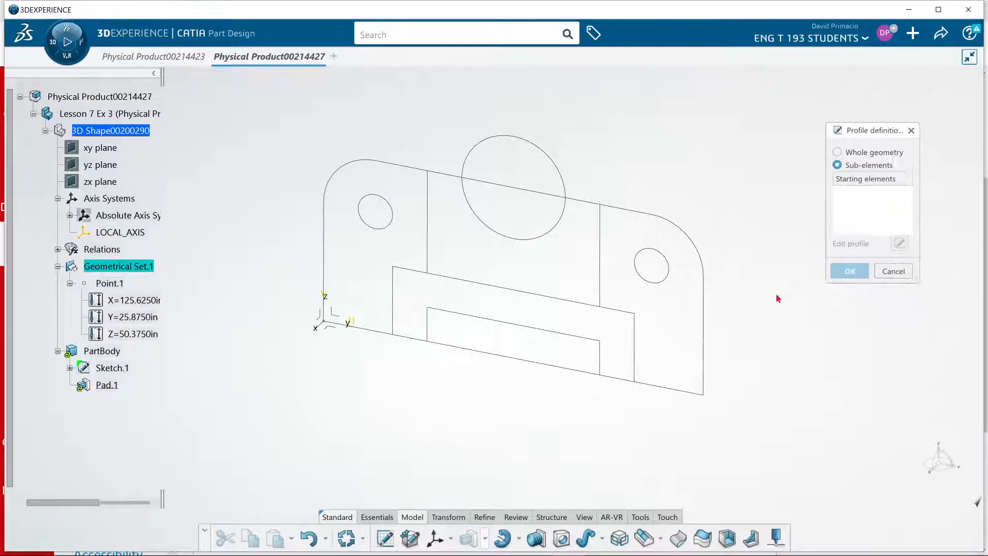
pyautogui.click(705, 348)
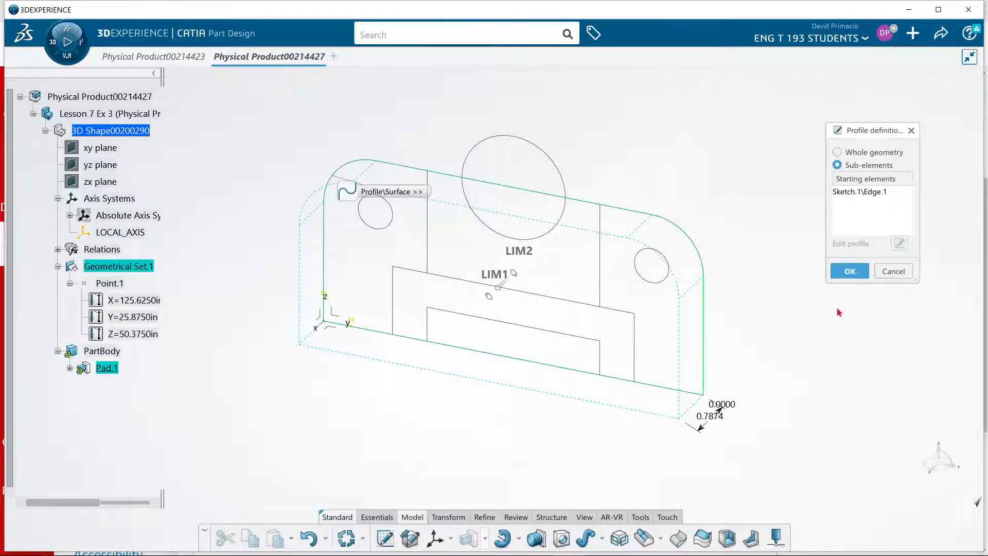
pyautogui.click(850, 271)
pyautogui.doubleClick(864, 288)
pyautogui.write('.37')
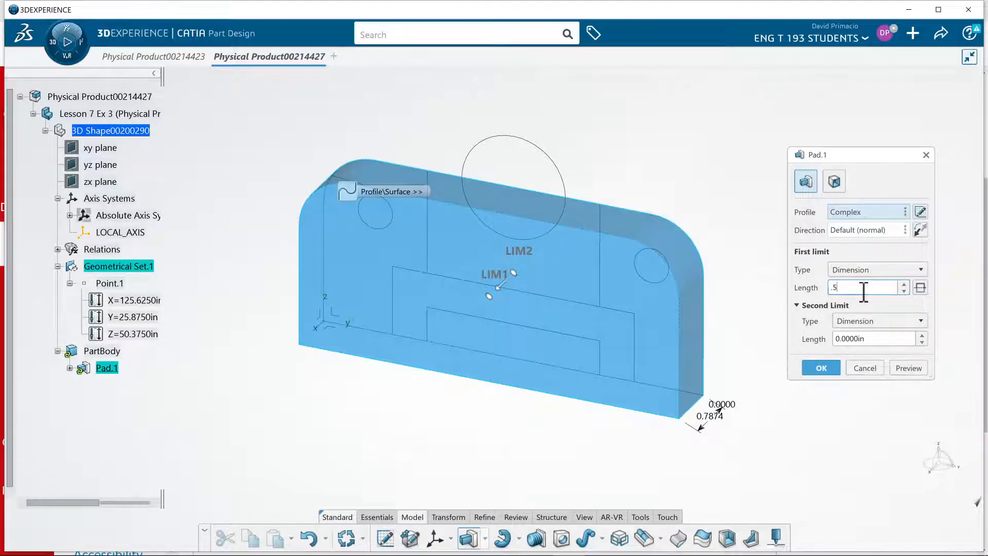
pyautogui.write('5')
pyautogui.press('Return')
pyautogui.click(822, 367)
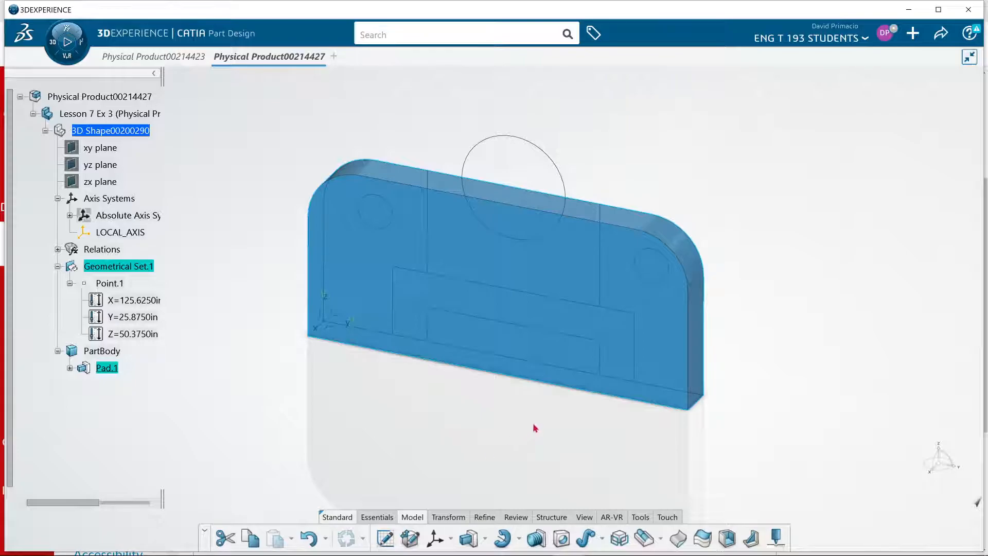
# - Pad the middle rectangle of the sketch, chosen as a sub-element, to a length of 2 in
pyautogui.click(469, 537)
pyautogui.rightClick(855, 211)
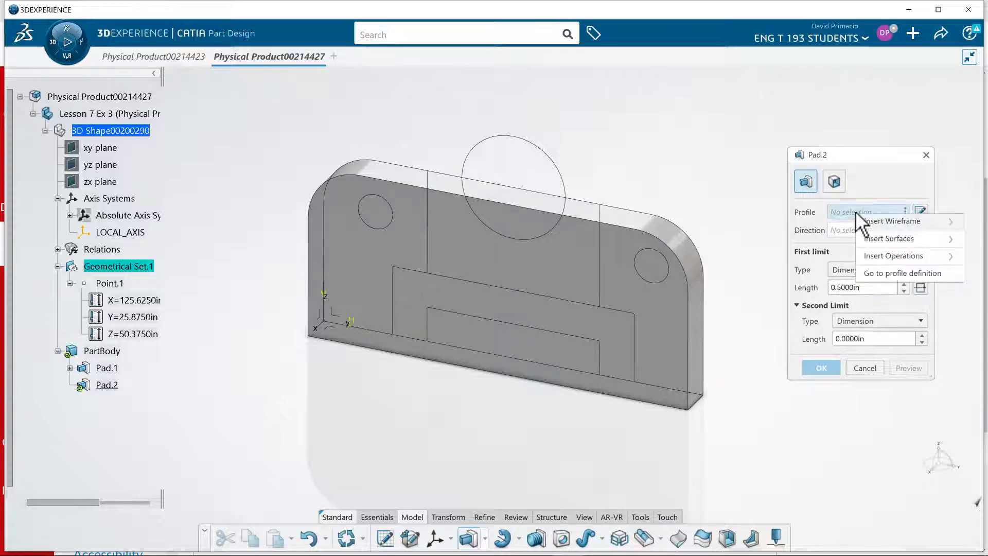
pyautogui.click(879, 274)
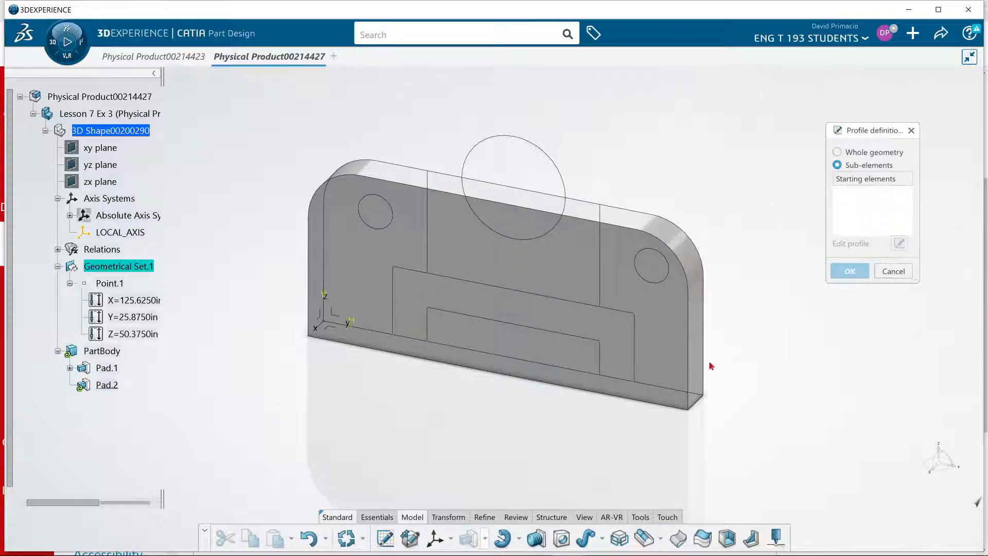
pyautogui.click(637, 342)
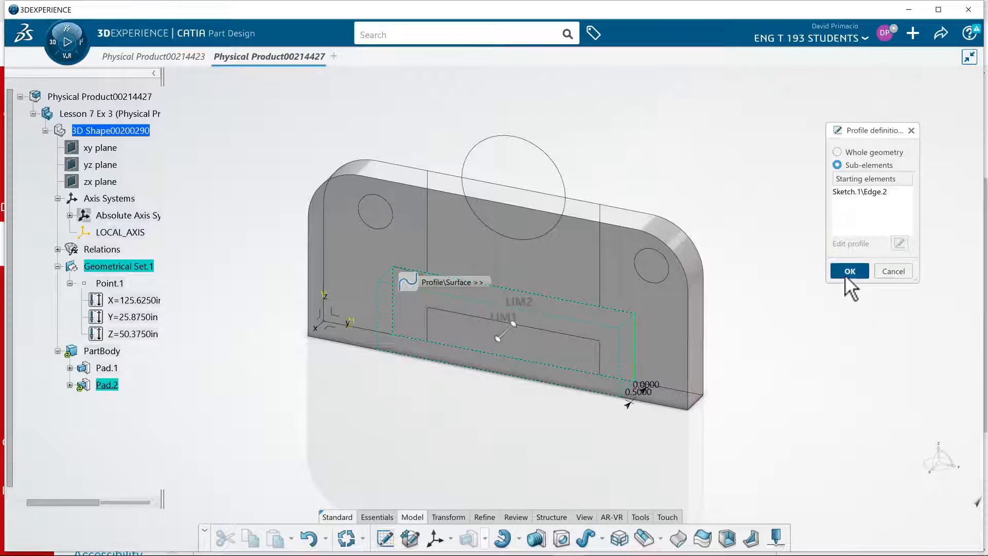
pyautogui.click(848, 272)
pyautogui.moveTo(873, 295); pyautogui.dragTo(796, 329)
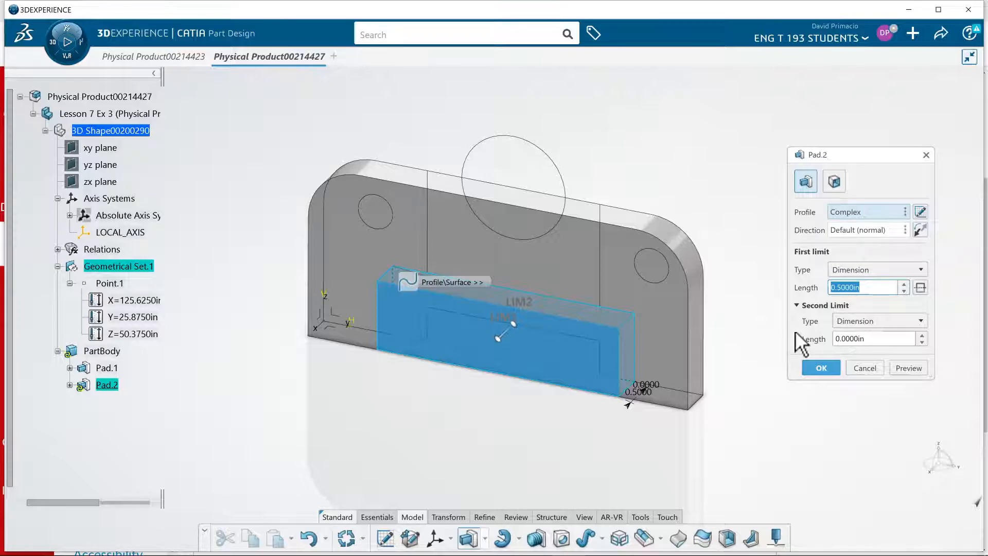
pyautogui.write('2')
pyautogui.click(895, 369)
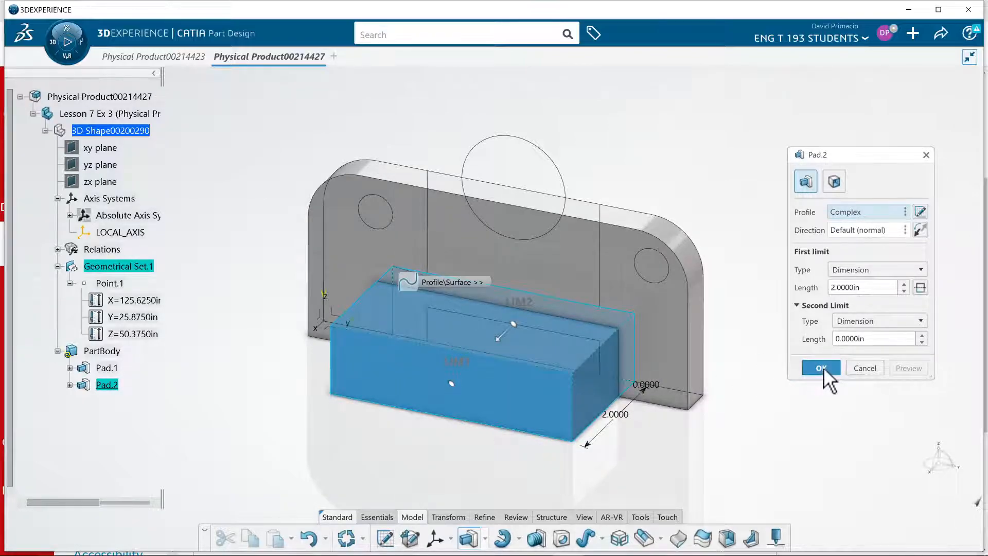
pyautogui.click(822, 367)
# - Pad the upper central rectangle of Sketch.1, chosen as a sub-element, to a length of 1.5 in
pyautogui.moveTo(661, 439); pyautogui.dragTo(629, 427, button='middle')
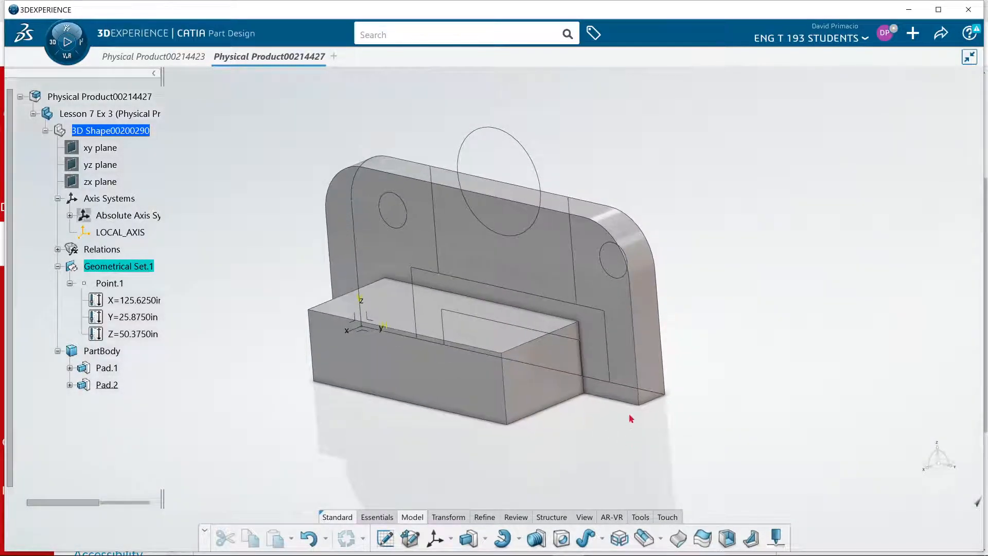
pyautogui.moveTo(730, 368); pyautogui.dragTo(728, 383, button='middle')
pyautogui.click(468, 538)
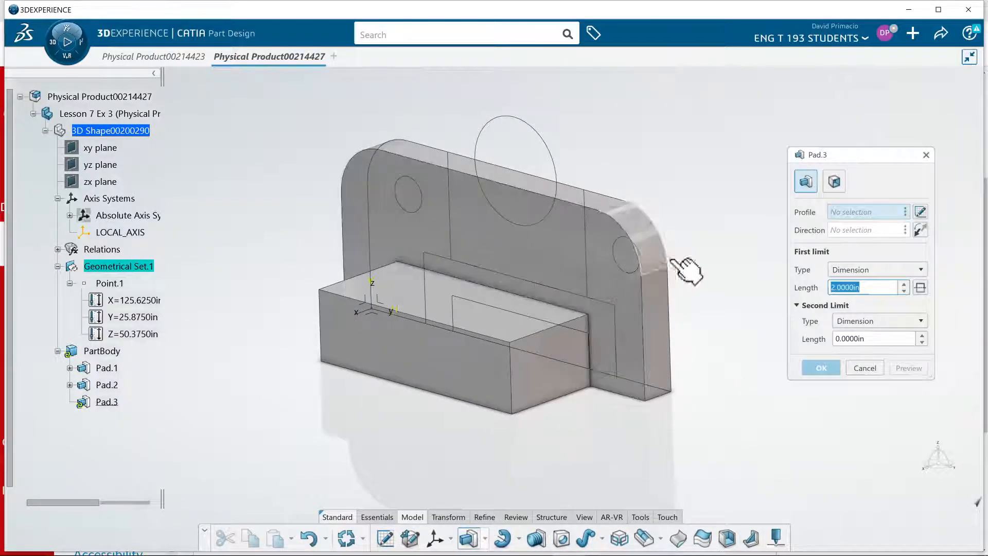
pyautogui.rightClick(829, 213)
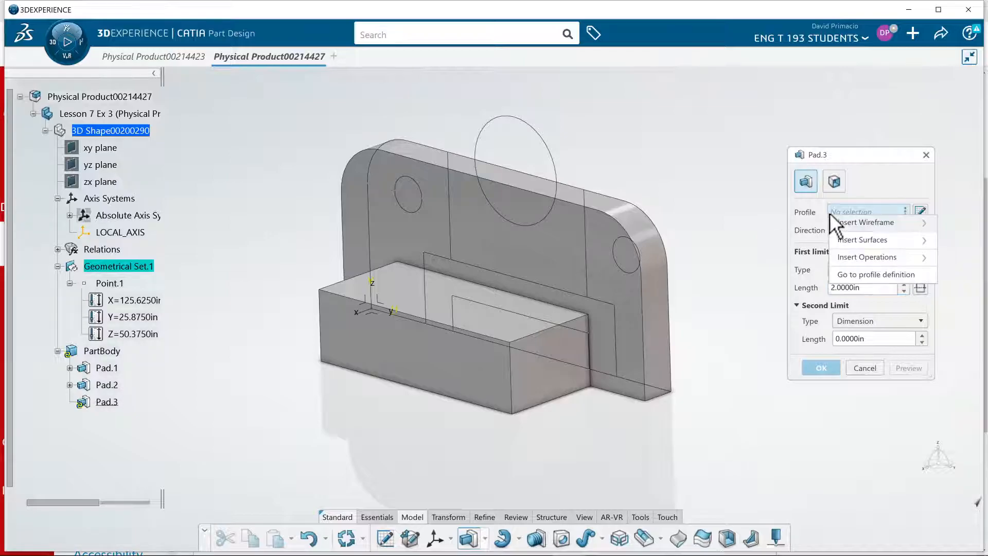
pyautogui.click(838, 273)
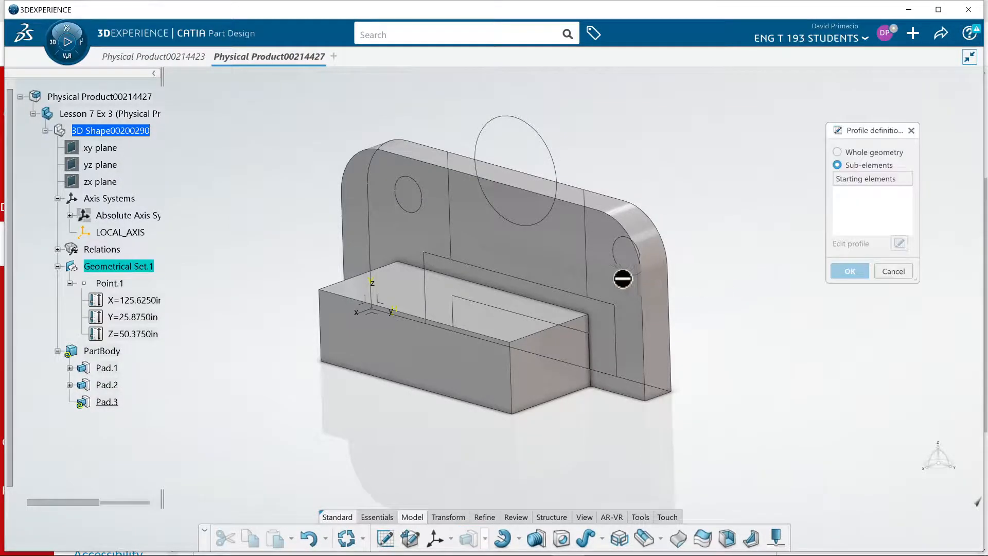
pyautogui.click(588, 246)
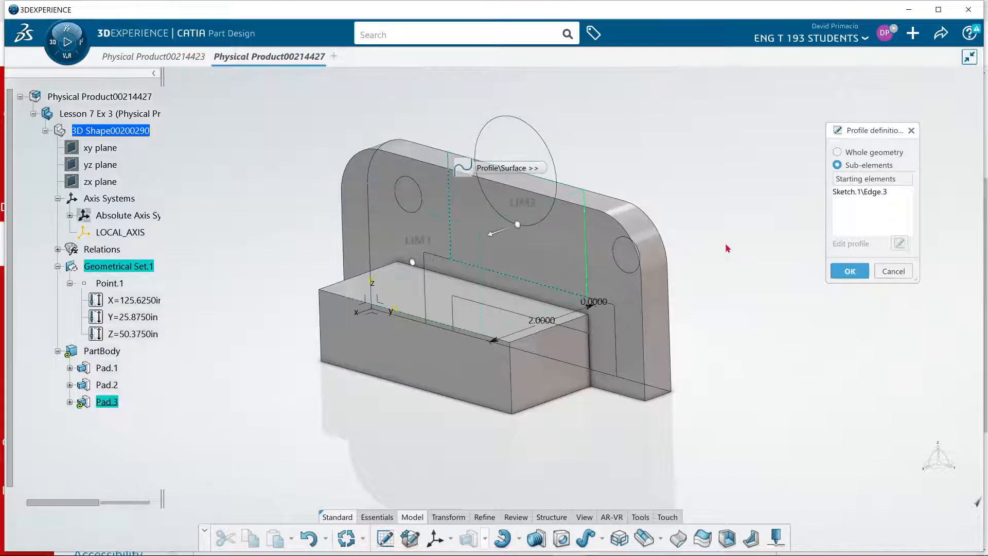
pyautogui.click(837, 267)
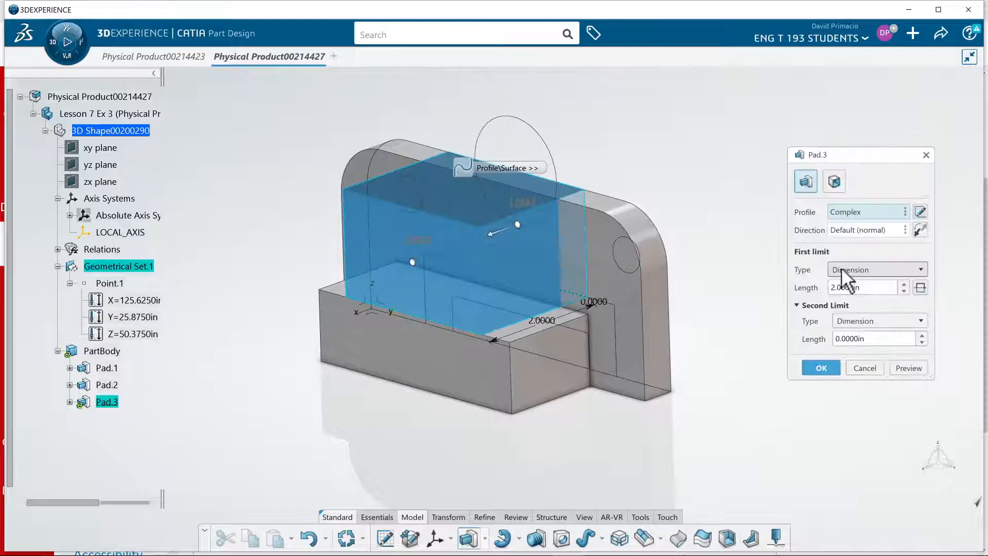
pyautogui.click(842, 270)
pyautogui.click(778, 268)
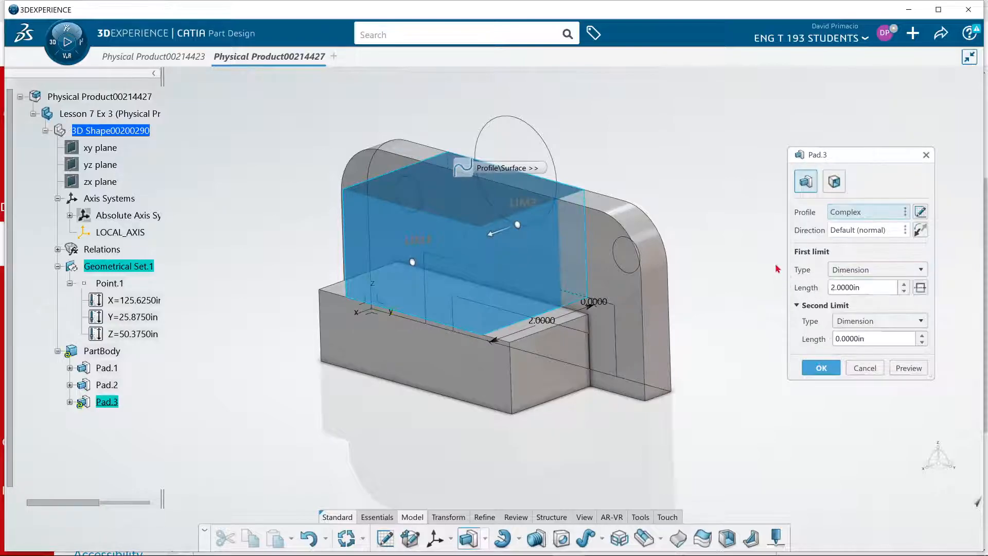
pyautogui.moveTo(867, 291); pyautogui.dragTo(815, 294)
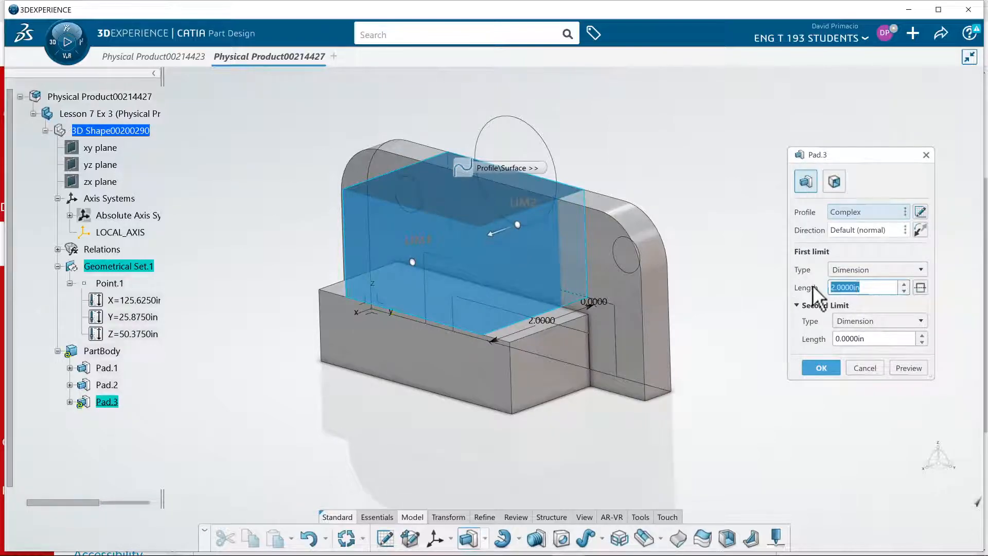
pyautogui.write('1.5')
pyautogui.press('Return')
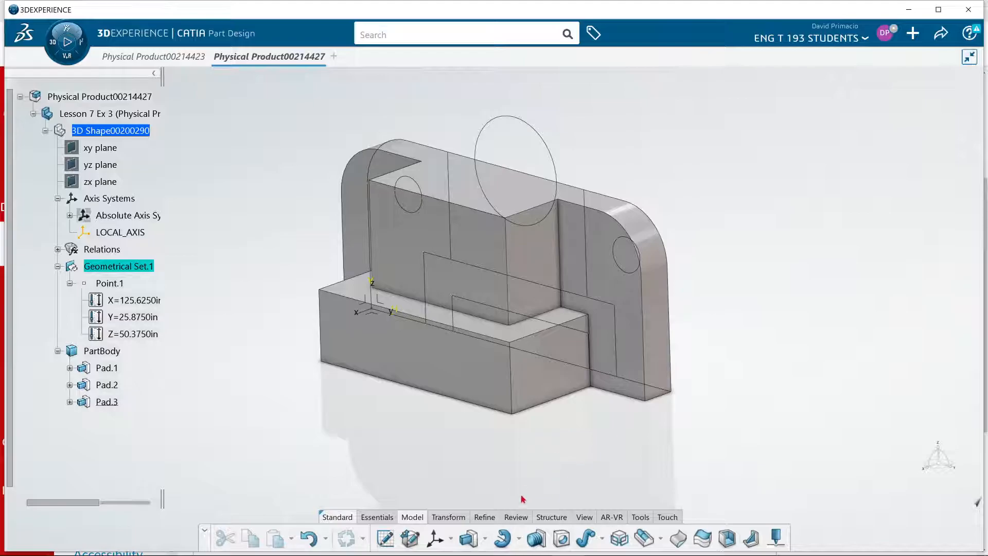
# - Start a pocket using only the two small circles of Sketch.1, chosen as sub-elements, as its profile
pyautogui.click(485, 538)
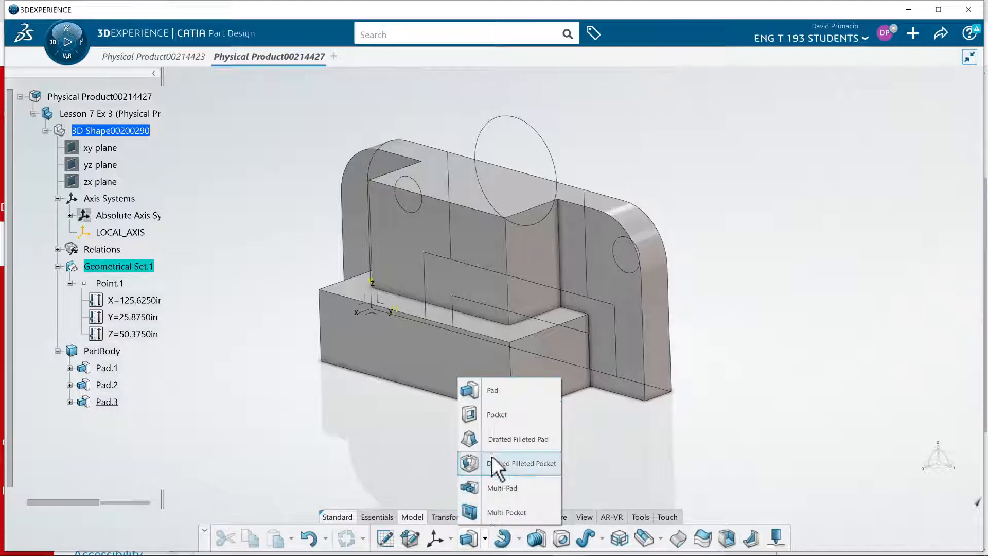
pyautogui.click(500, 422)
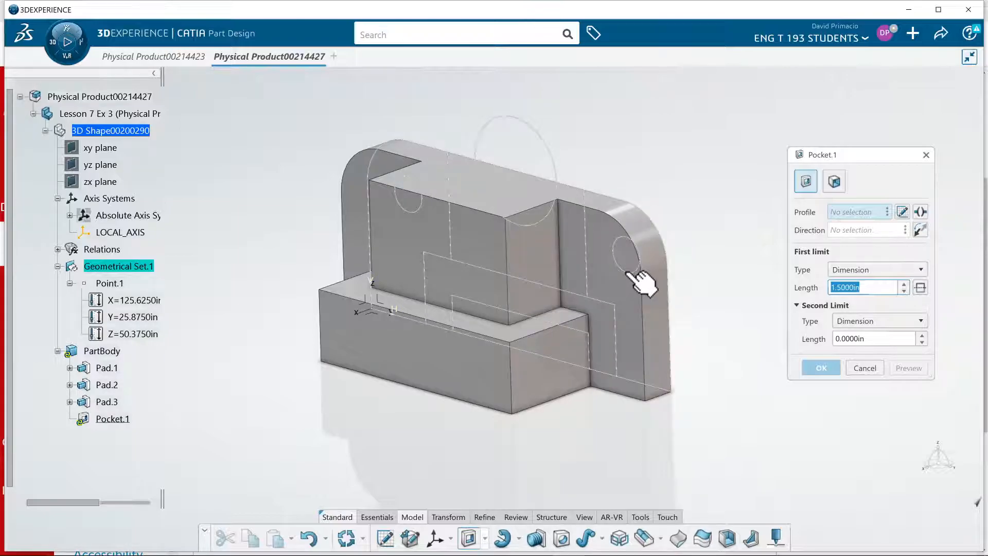
pyautogui.rightClick(685, 266)
pyautogui.click(845, 209)
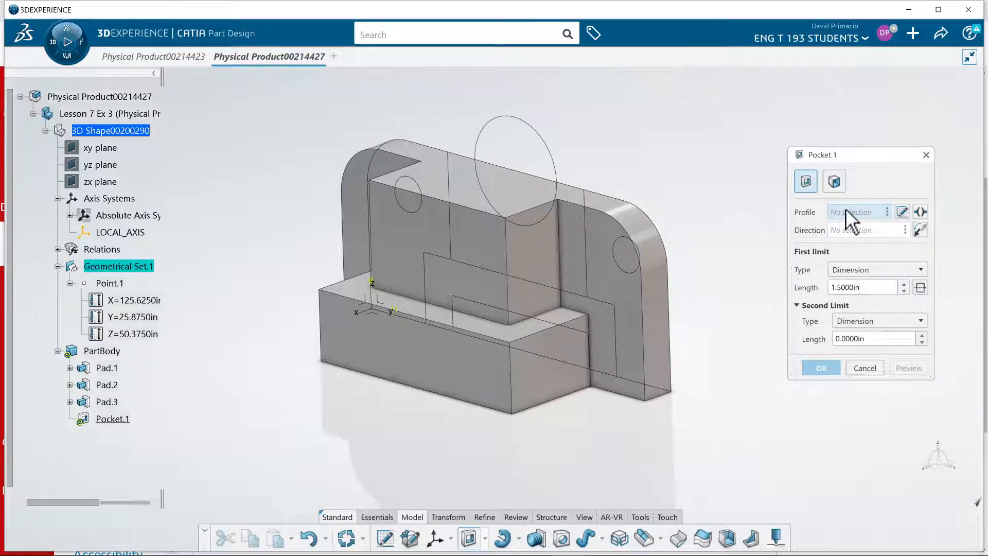
pyautogui.rightClick(850, 213)
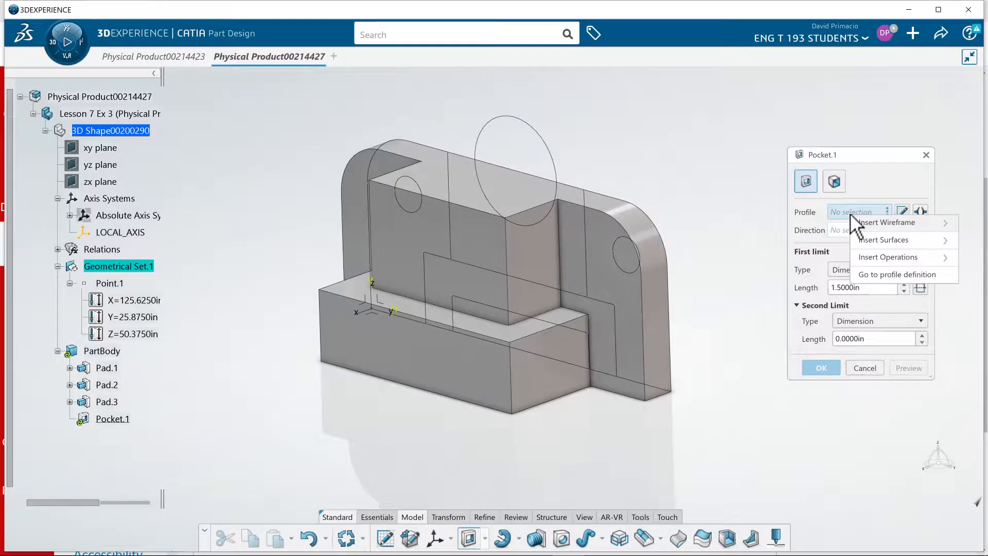
pyautogui.click(860, 275)
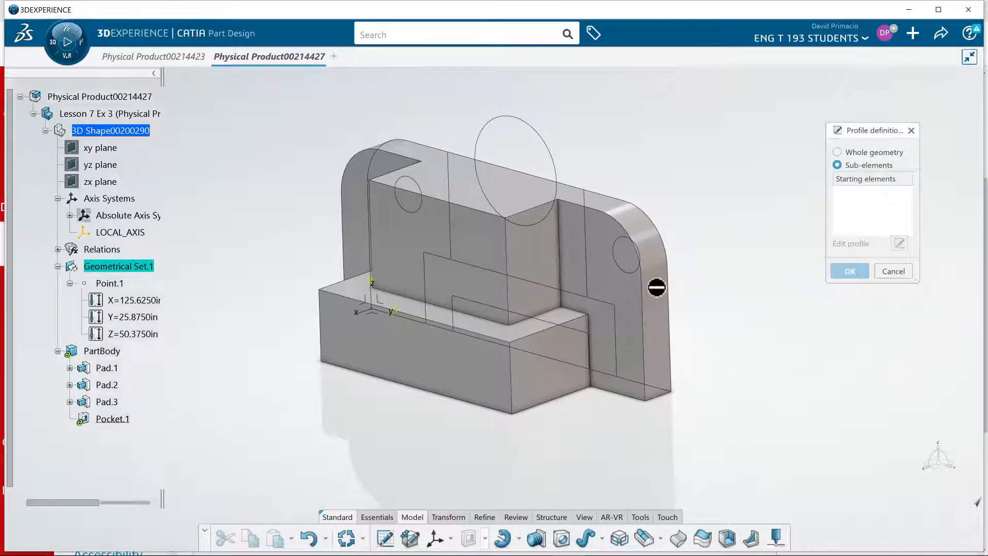
pyautogui.click(641, 255)
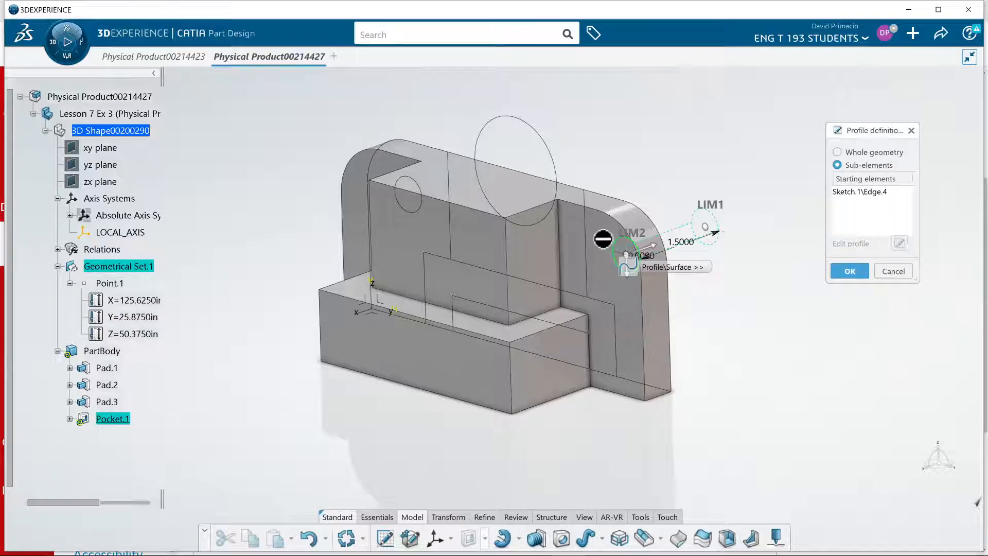
pyautogui.click(424, 205)
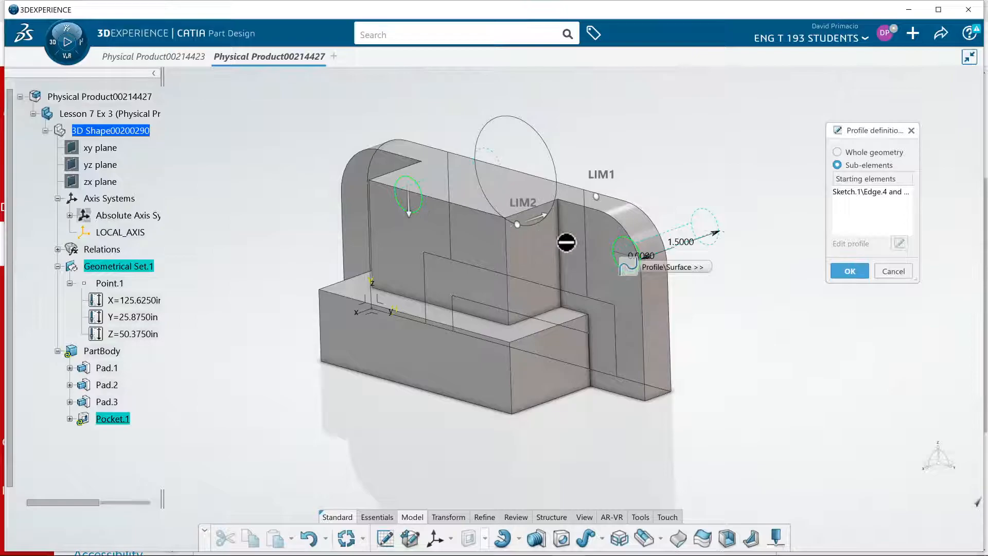
pyautogui.click(845, 271)
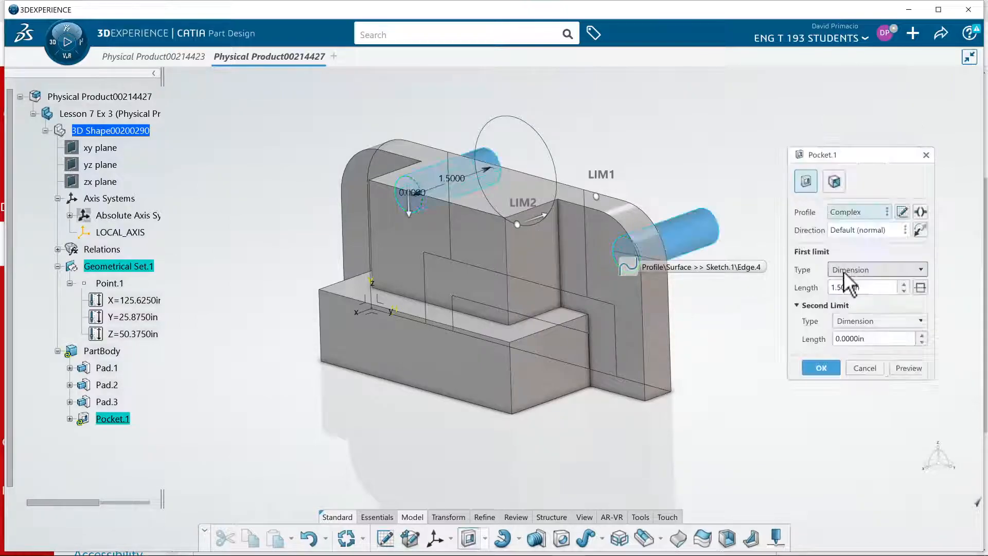
# - Reverse the pocket's direction, set its first limit to Up to next, and create the two holes
pyautogui.click(919, 230)
pyautogui.click(916, 266)
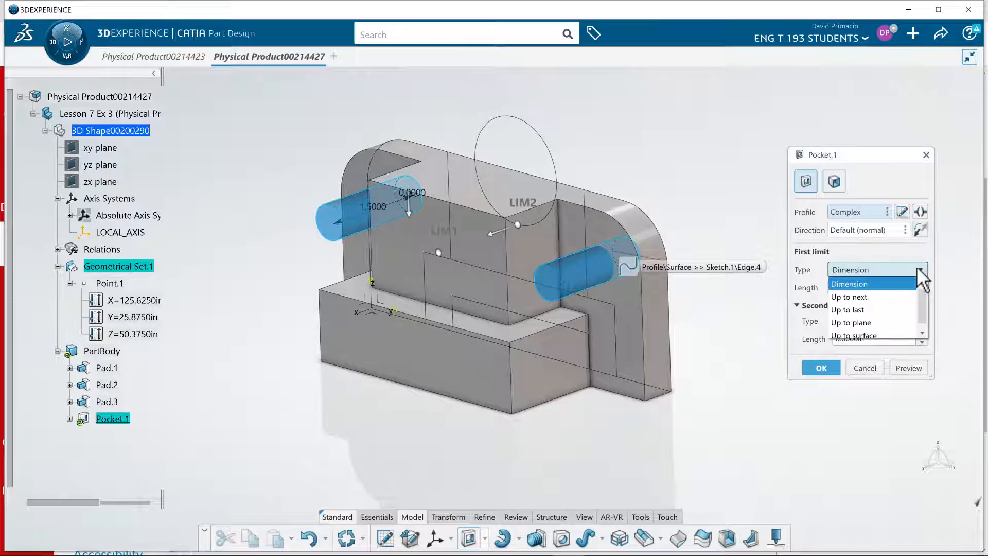
pyautogui.click(908, 297)
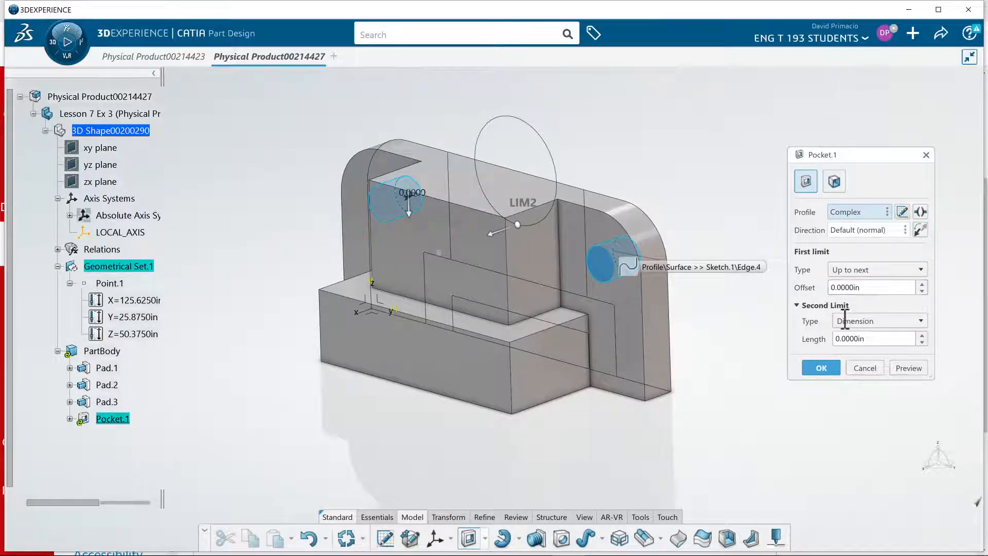
pyautogui.click(822, 364)
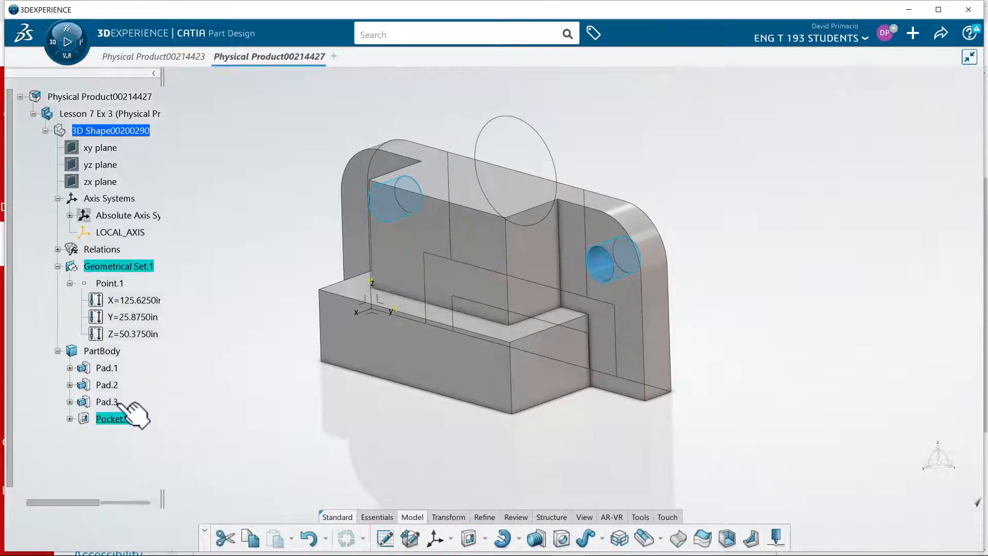
# - Expand the three pads and the pocket in the tree to examine which sketch each one uses
pyautogui.click(69, 368)
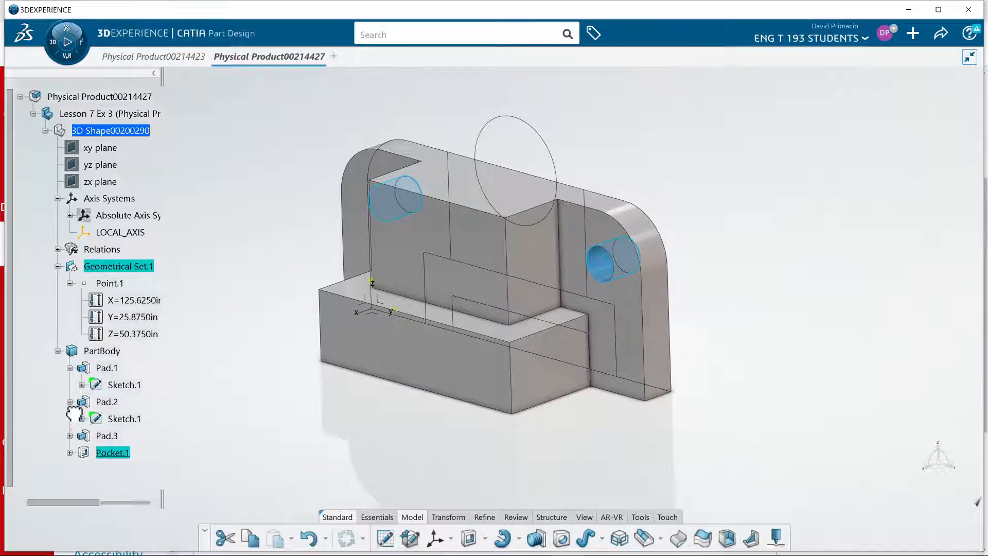
pyautogui.click(70, 435)
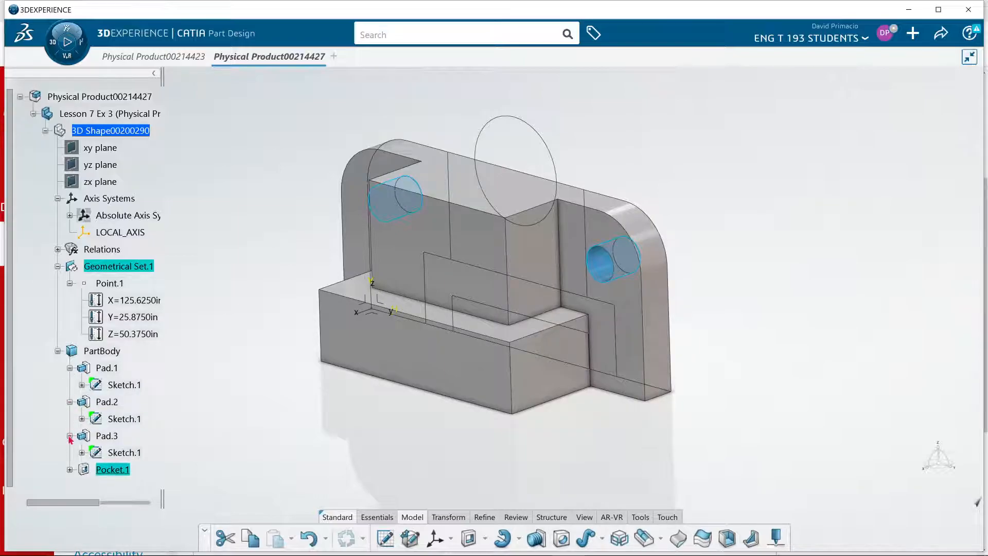
pyautogui.click(70, 469)
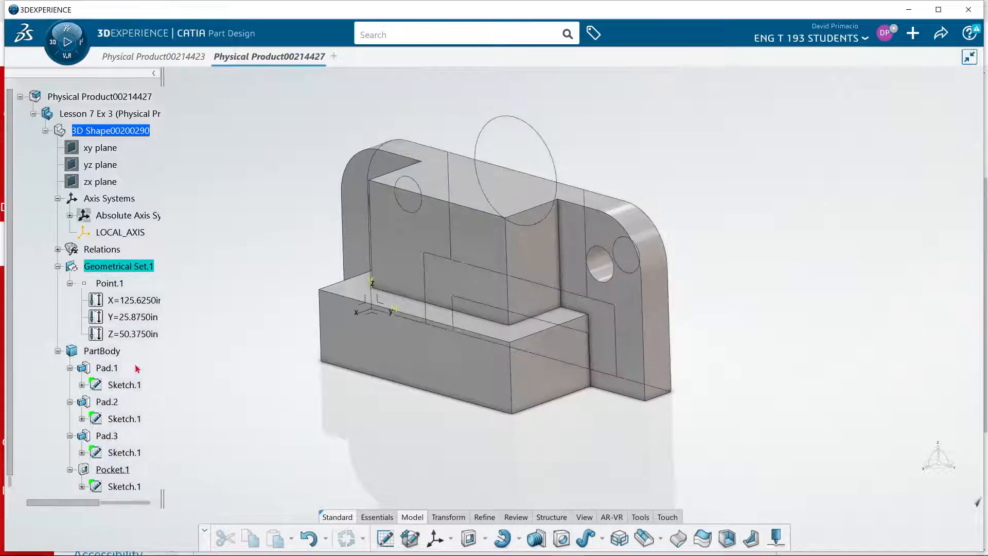
pyautogui.scroll(-3, 137, 368)
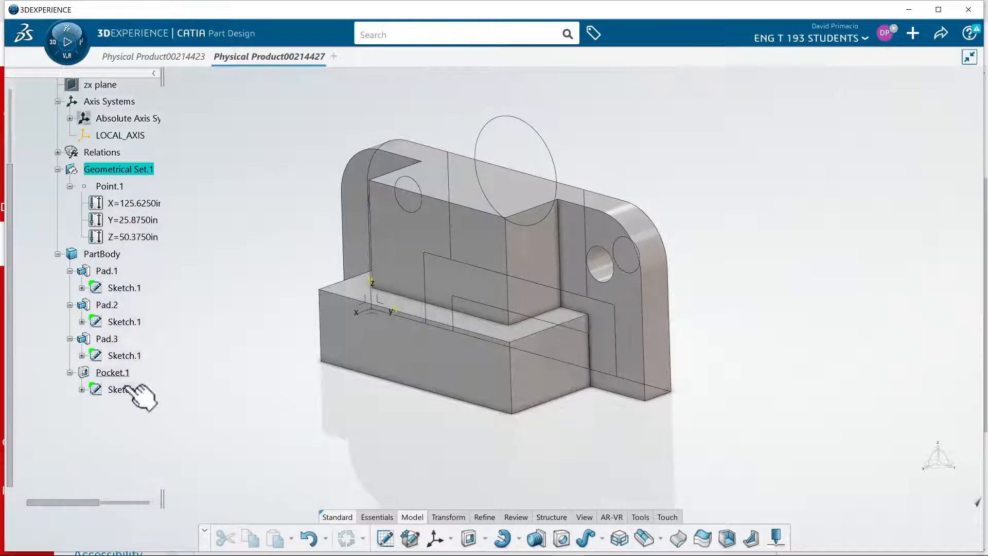
# - Edit Pocket.1 to add the large circle of the sketch as another sub-element of its profile
pyautogui.moveTo(558, 427); pyautogui.dragTo(507, 449, button='middle')
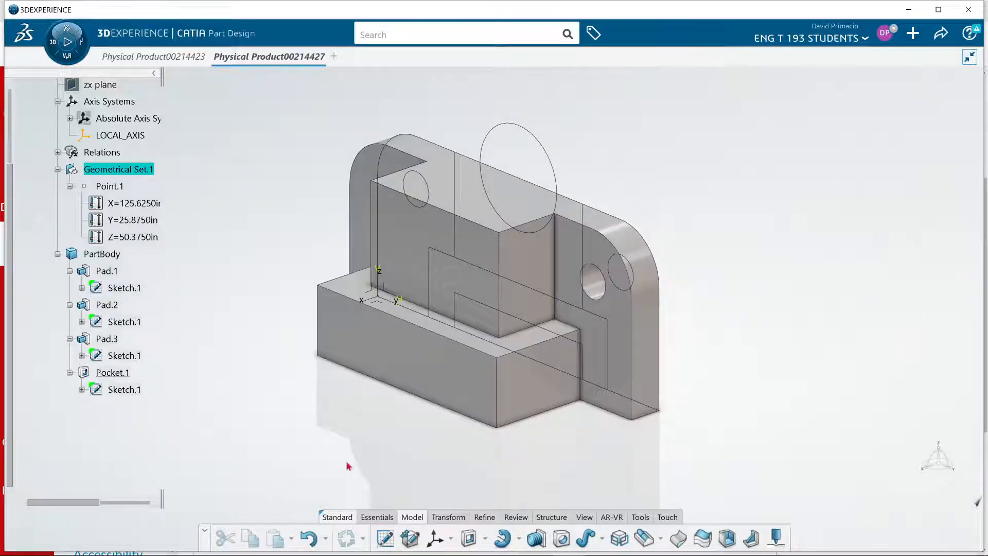
pyautogui.doubleClick(112, 372)
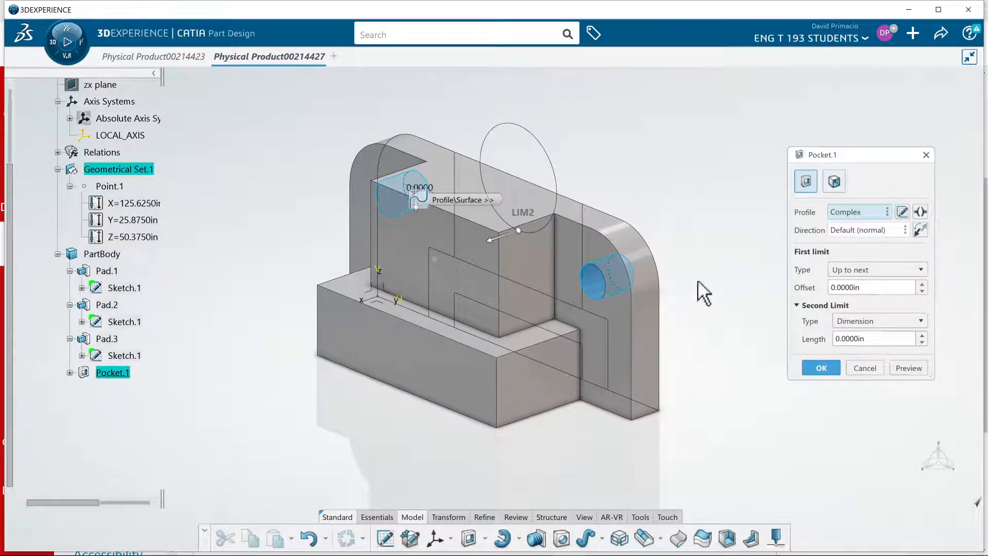
pyautogui.rightClick(861, 211)
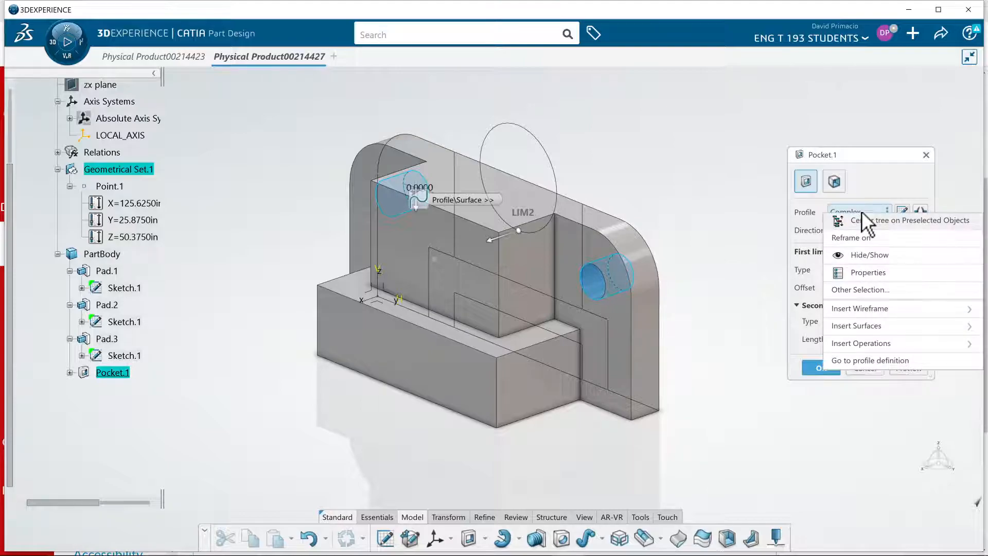
pyautogui.click(871, 361)
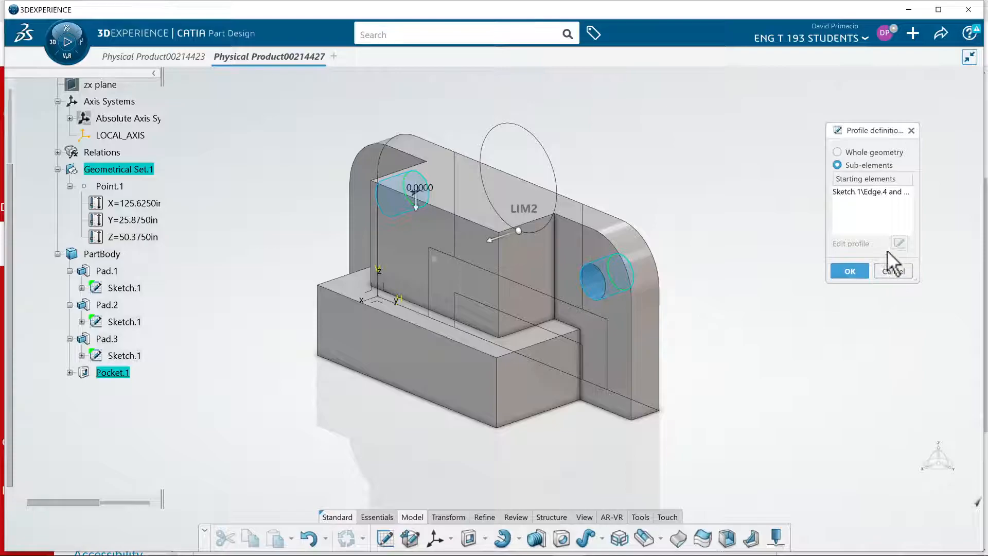
pyautogui.click(556, 172)
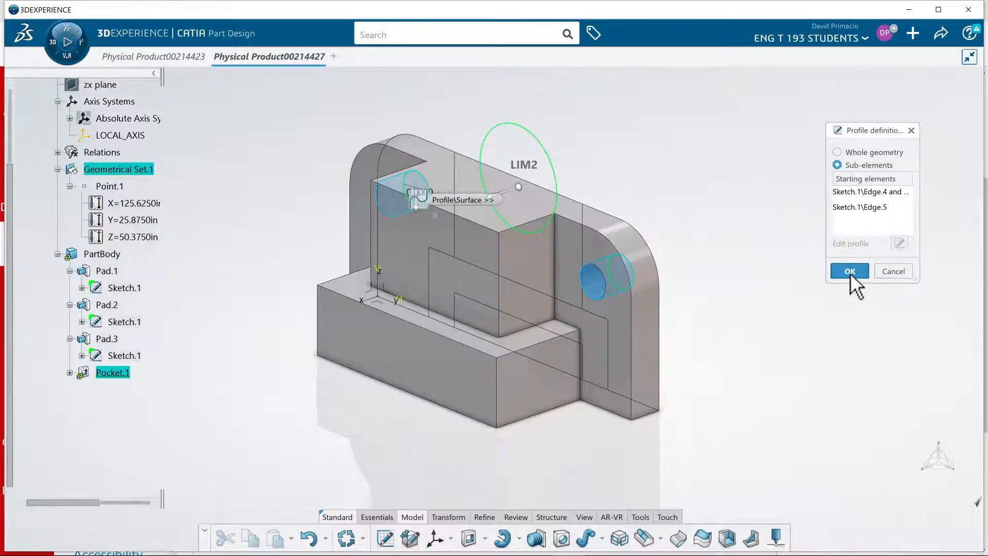
pyautogui.click(850, 272)
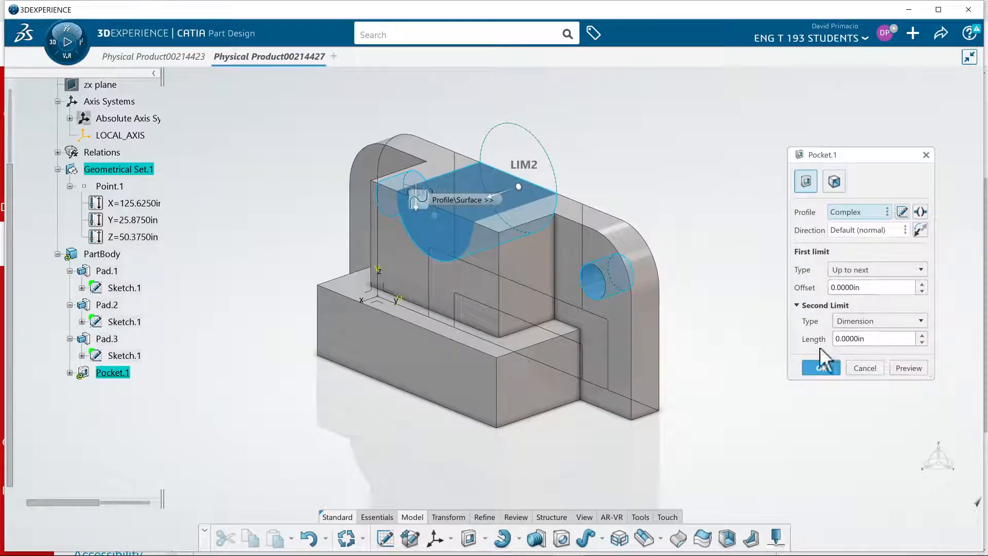
pyautogui.click(818, 367)
# - Pocket the small rectangle at the sketch's base, chosen as a sub-element, with the first limit Up to next
pyautogui.moveTo(408, 434); pyautogui.dragTo(646, 361, button='middle')
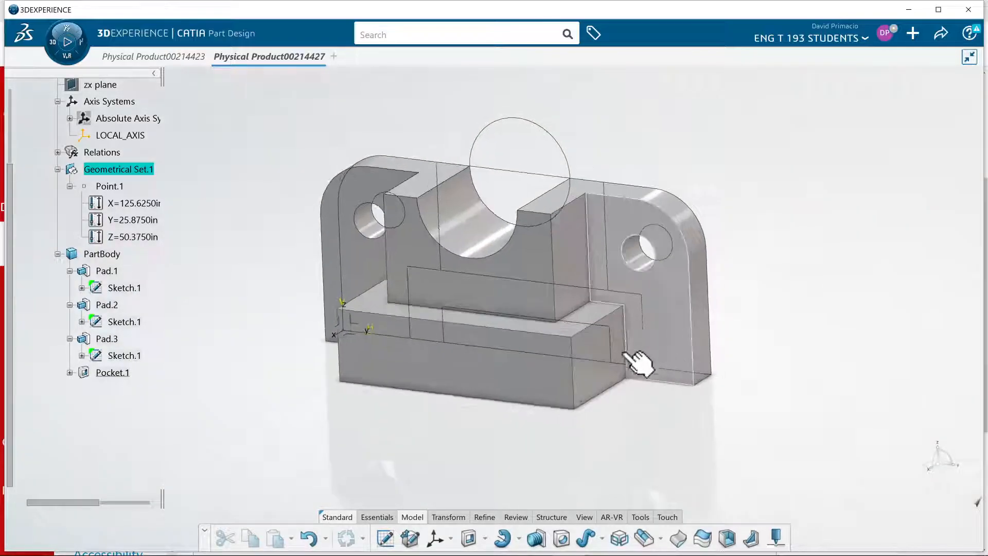
pyautogui.click(470, 538)
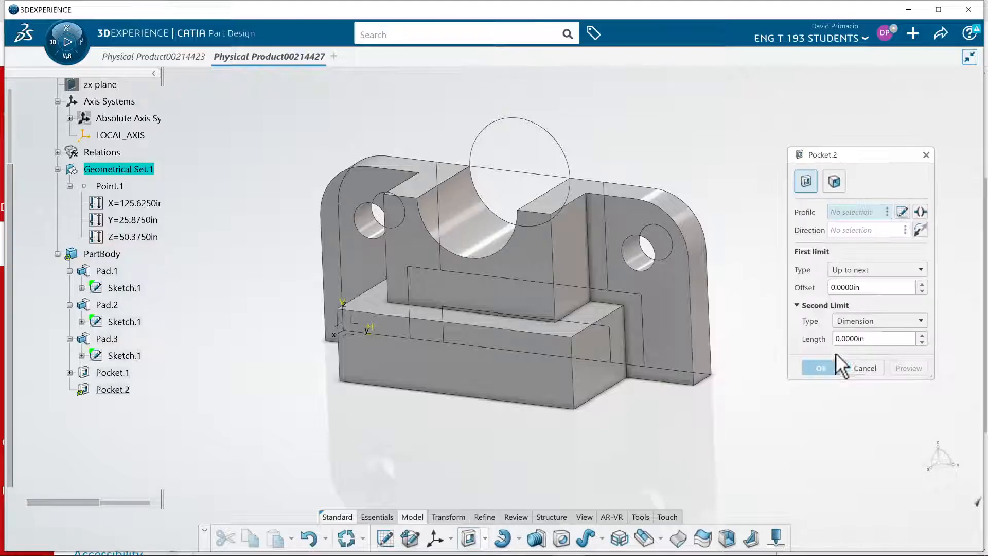
pyautogui.click(882, 209)
pyautogui.click(901, 269)
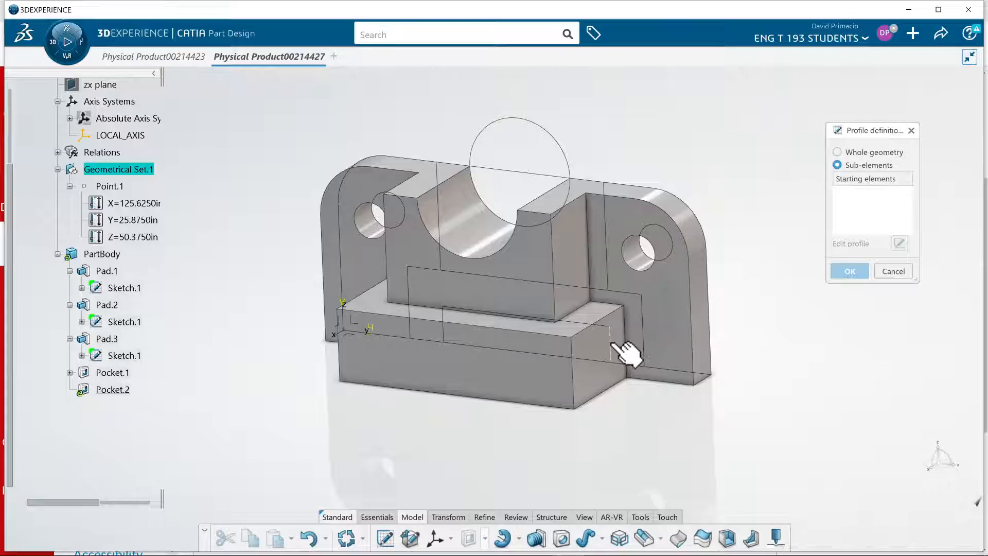
pyautogui.click(611, 344)
pyautogui.click(850, 272)
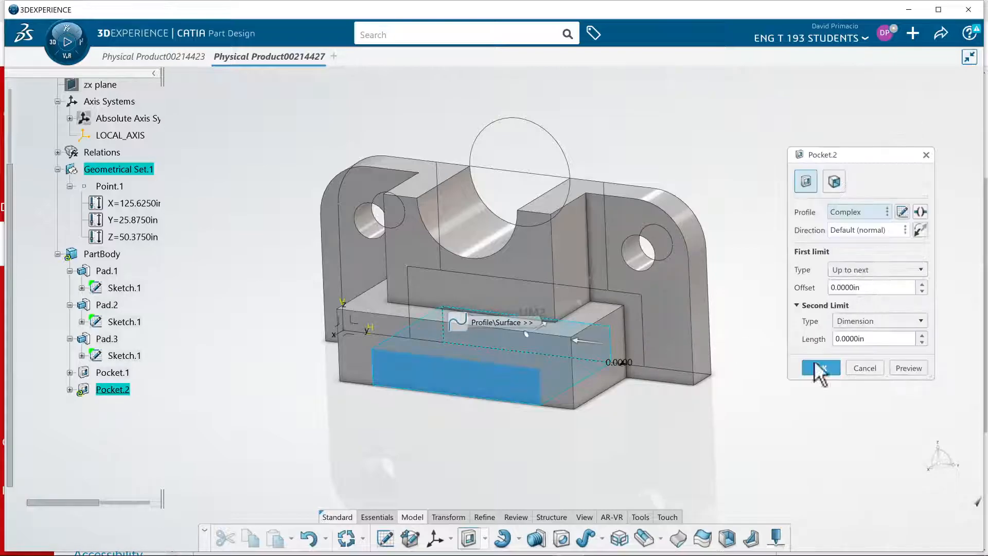
pyautogui.click(822, 366)
pyautogui.click(659, 417)
pyautogui.moveTo(369, 477); pyautogui.dragTo(326, 457, button='middle')
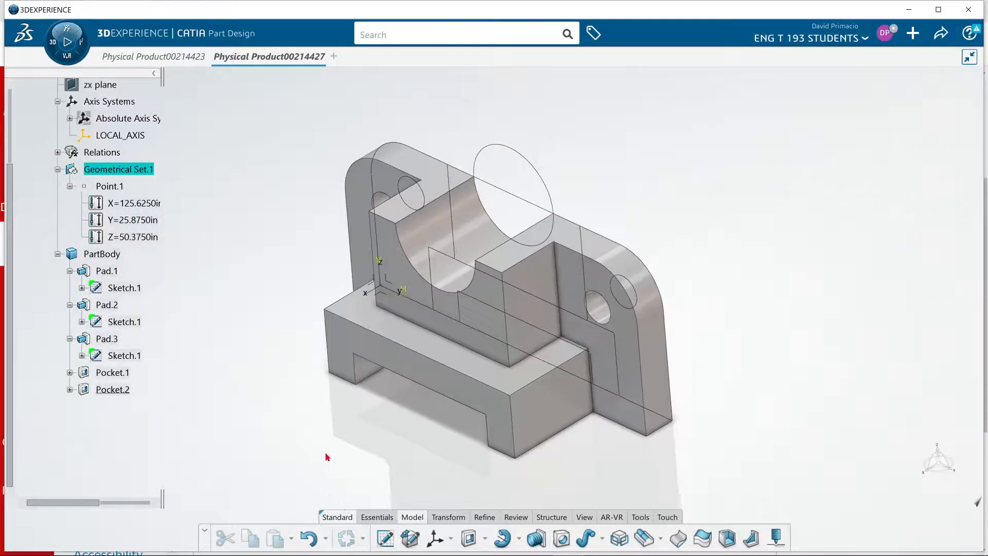
# - Delete Pocket.2, the rectangular cut through the base
pyautogui.rightClick(111, 391)
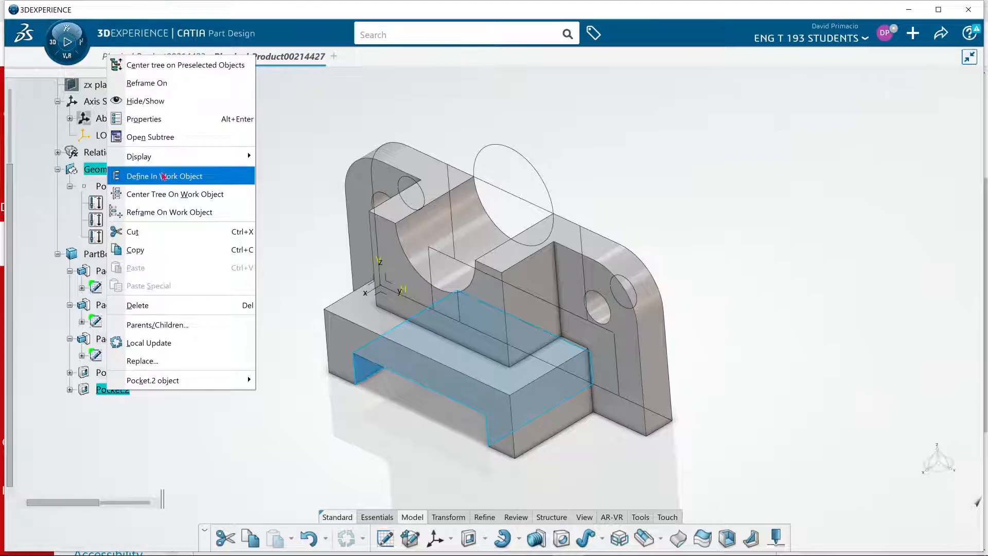
pyautogui.click(165, 305)
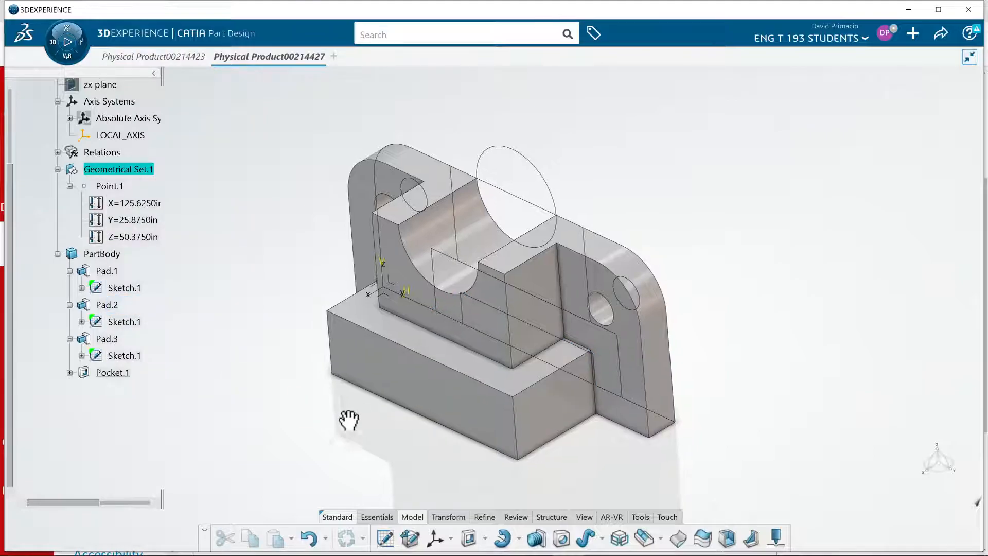
pyautogui.moveTo(346, 423); pyautogui.dragTo(364, 381, button='middle')
pyautogui.moveTo(324, 499); pyautogui.dragTo(339, 484, button='middle')
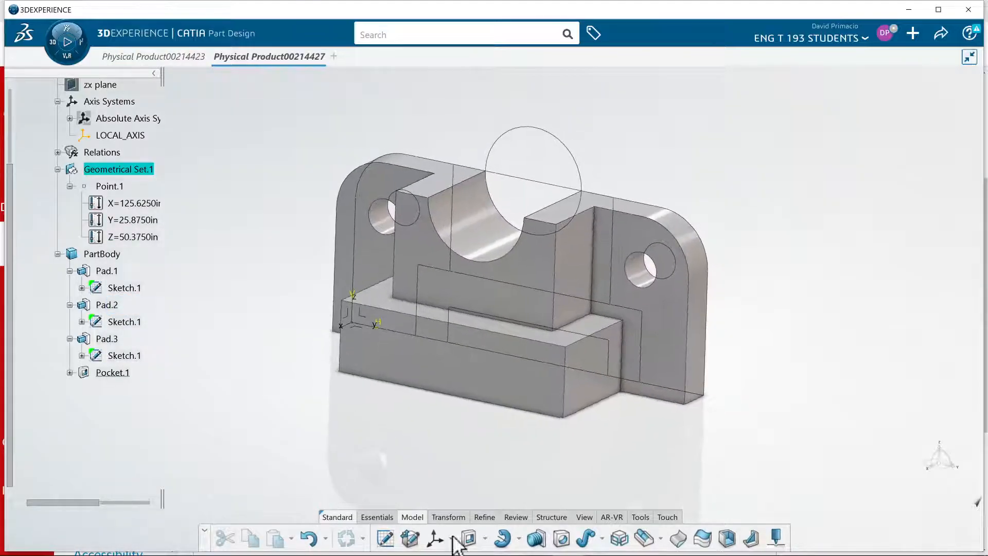
pyautogui.doubleClick(129, 374)
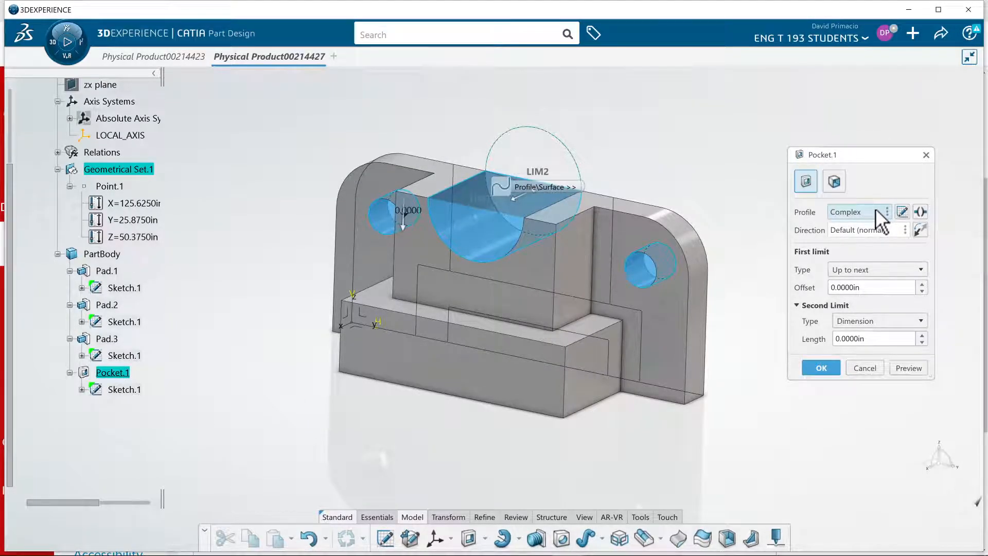
pyautogui.click(927, 211)
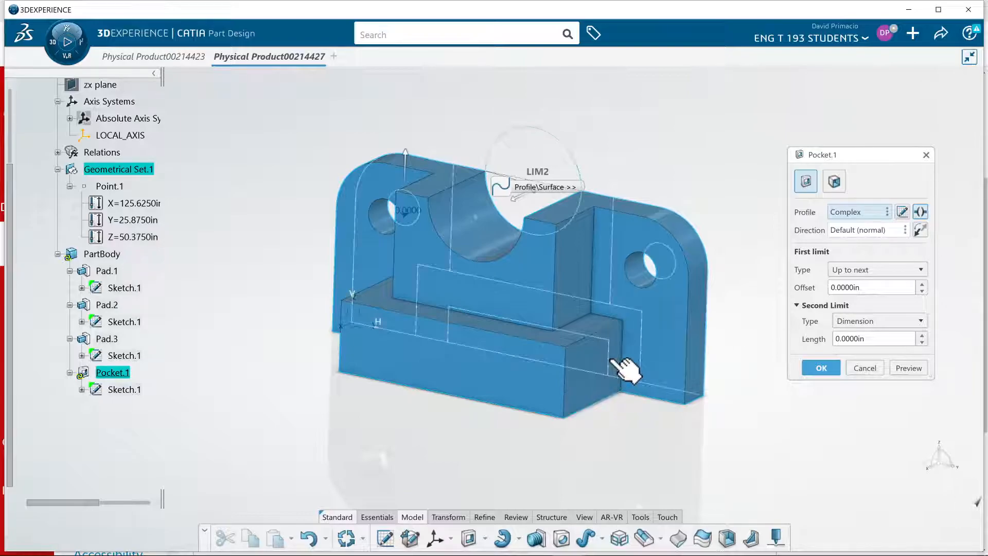
pyautogui.click(866, 369)
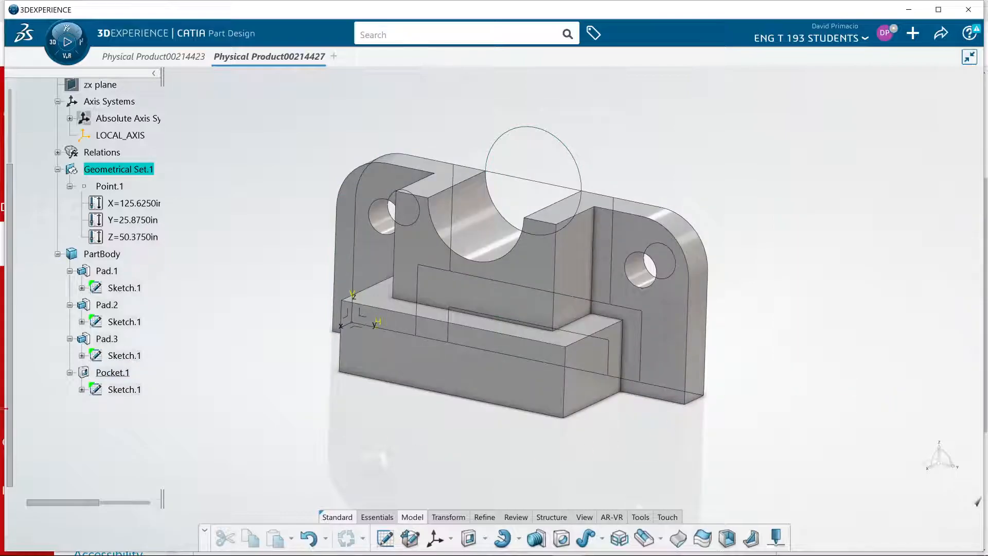
# - Edit Pocket.1's profile definition to add the small base rectangle of the sketch as another sub-element, and apply the pocket
pyautogui.doubleClick(133, 373)
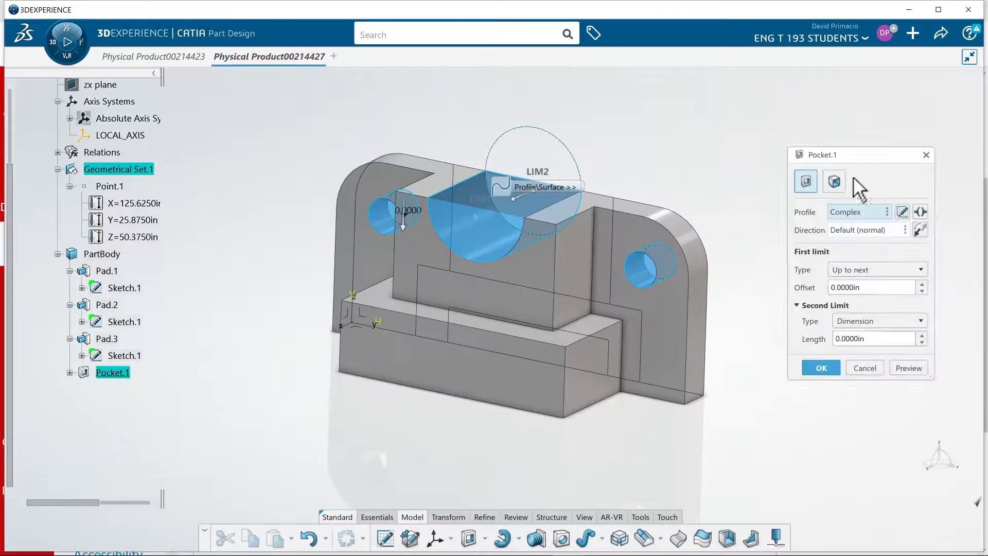
pyautogui.rightClick(862, 213)
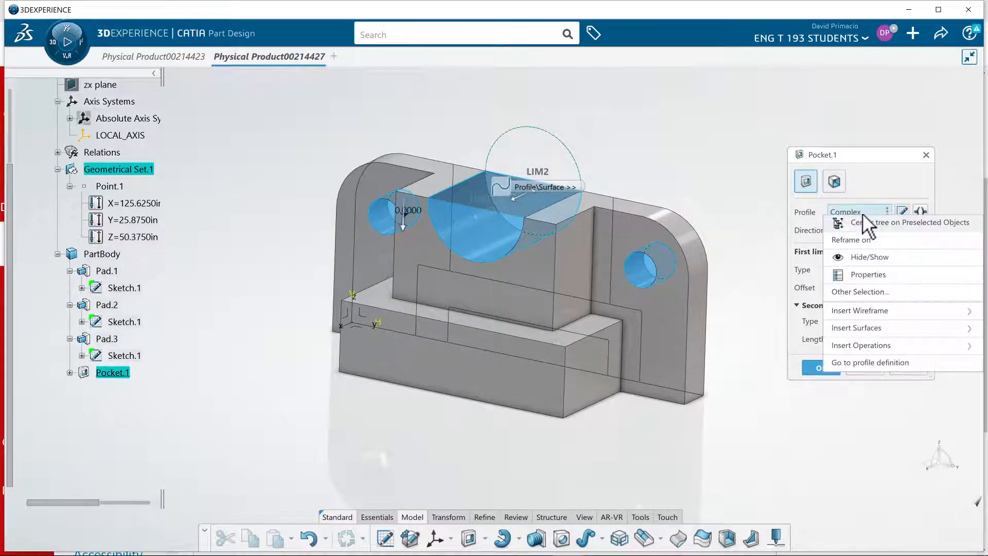
pyautogui.click(875, 363)
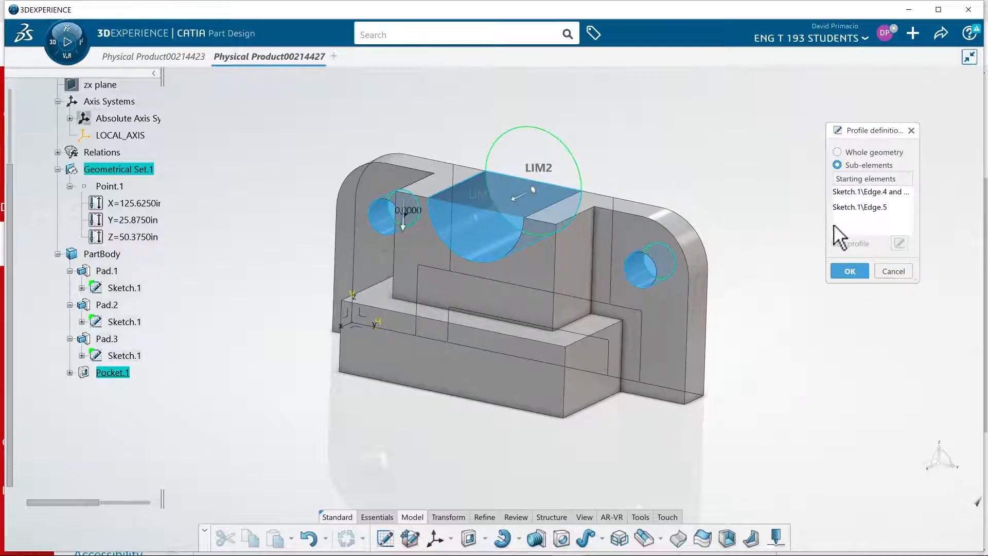
pyautogui.click(622, 366)
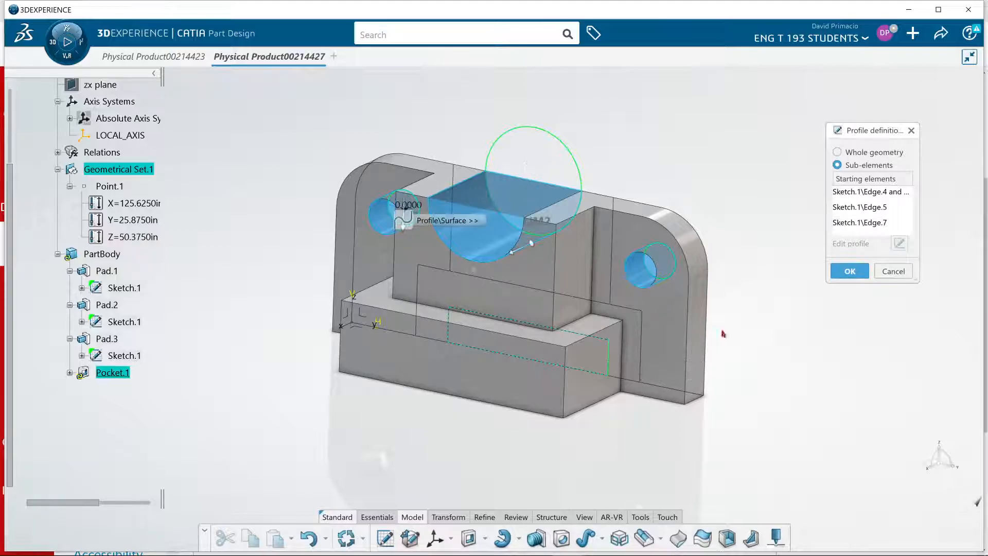
pyautogui.click(848, 271)
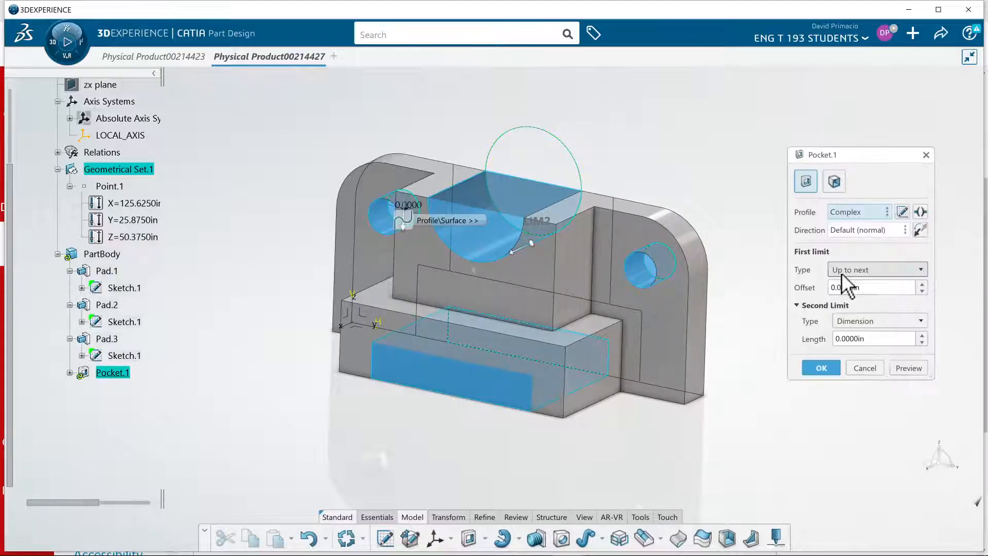
pyautogui.click(818, 367)
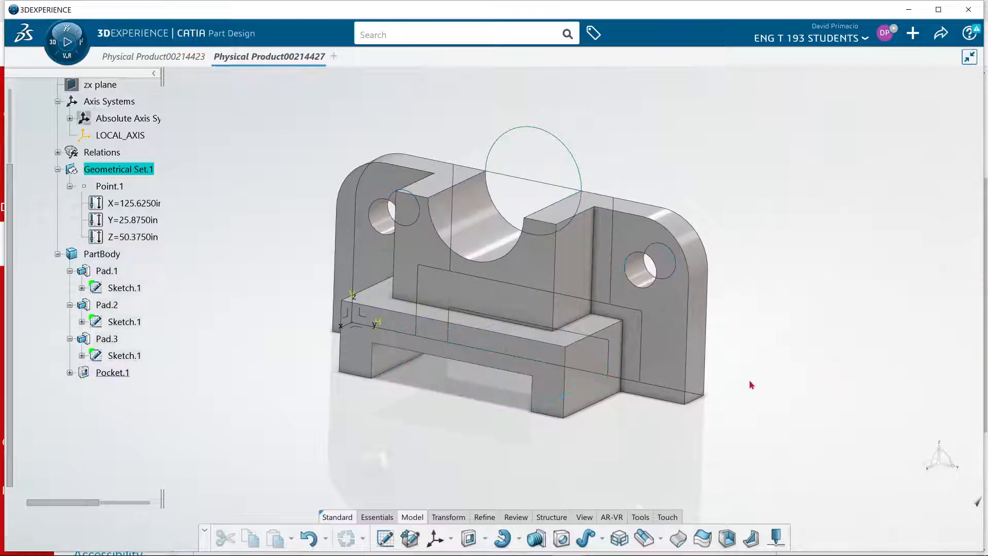
# - Collapse Pad.3, Pad.2 and Pad.1 in the tree so their sketches are folded away
pyautogui.moveTo(424, 441); pyautogui.dragTo(436, 430, button='middle')
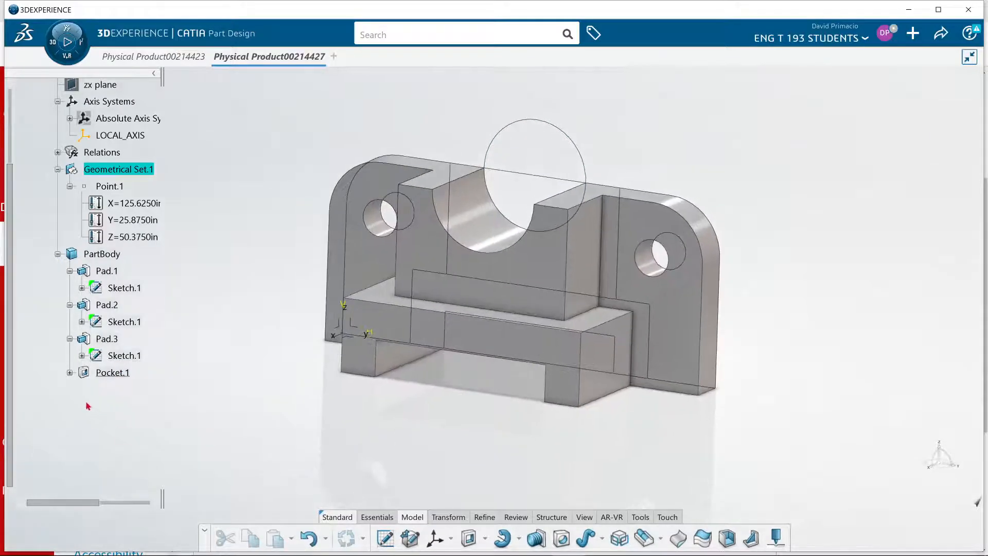
pyautogui.click(69, 339)
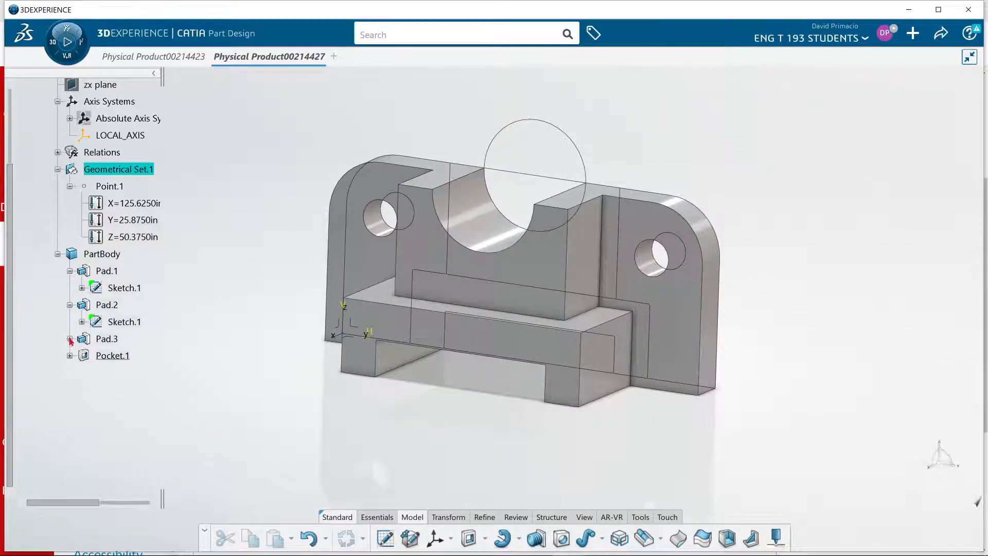
pyautogui.click(70, 305)
pyautogui.click(69, 271)
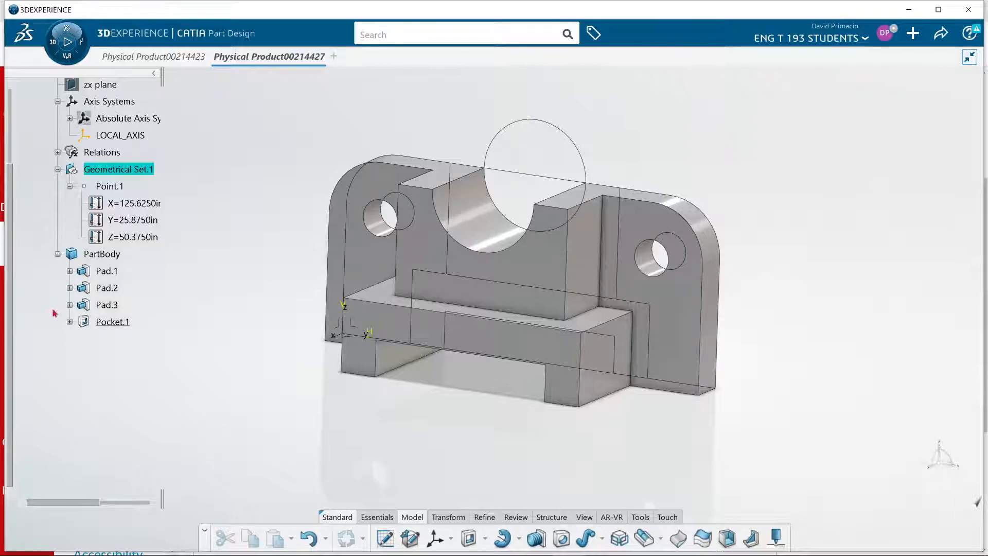
# - Hide Sketch.1 under Pad.1 so only the solid part is displayed, and fold Pad.1 closed again
pyautogui.moveTo(653, 366); pyautogui.dragTo(549, 361, button='middle')
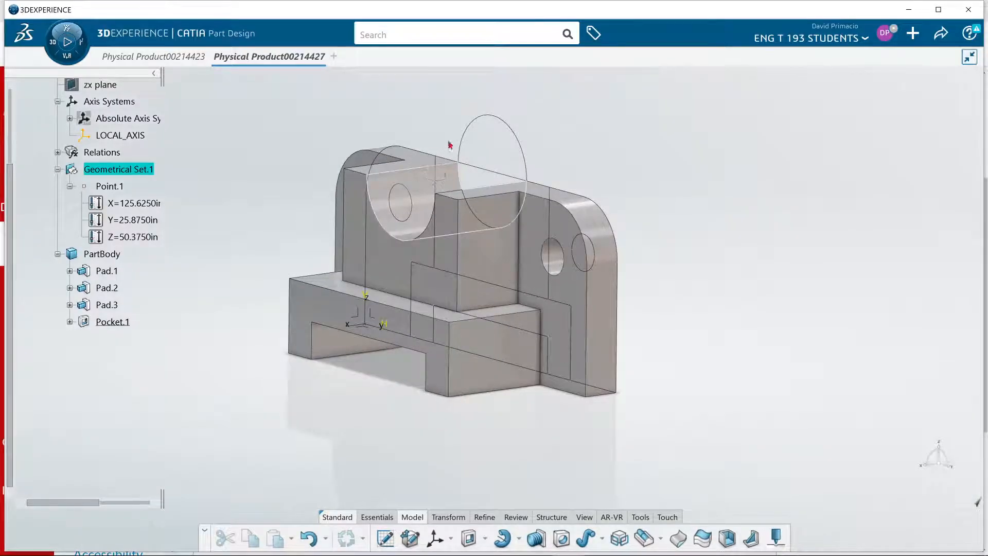
pyautogui.moveTo(323, 457); pyautogui.dragTo(456, 422, button='middle')
pyautogui.moveTo(315, 467); pyautogui.dragTo(444, 443, button='middle')
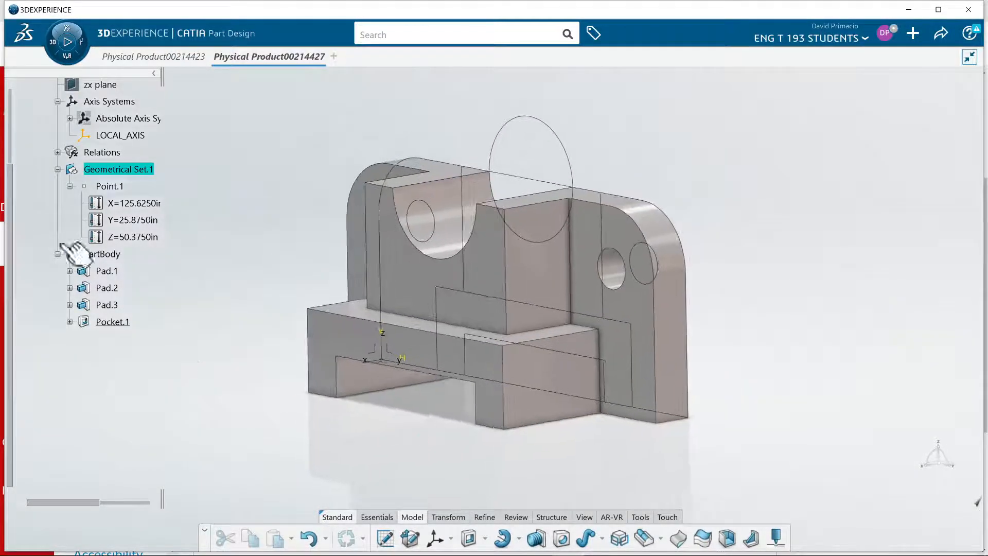
pyautogui.click(69, 271)
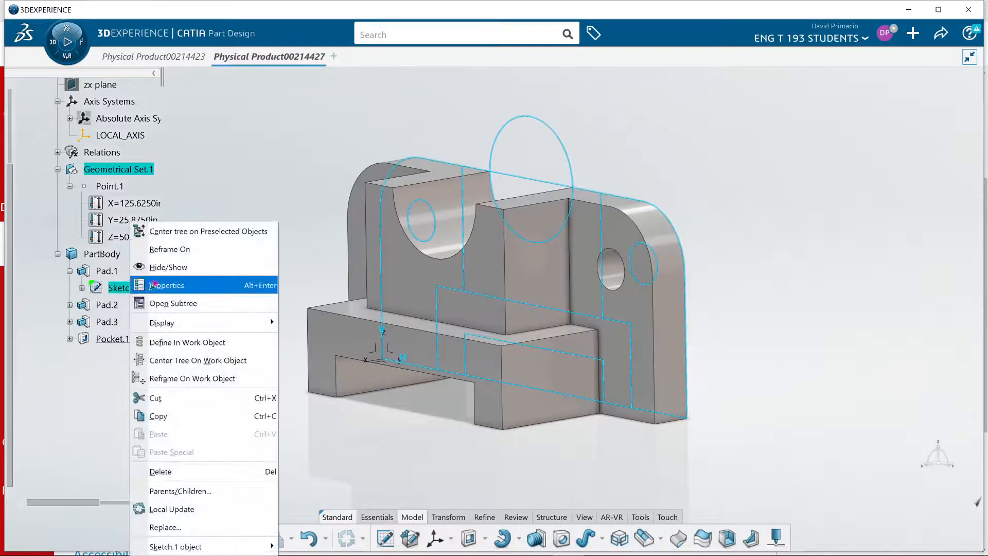
pyautogui.click(167, 267)
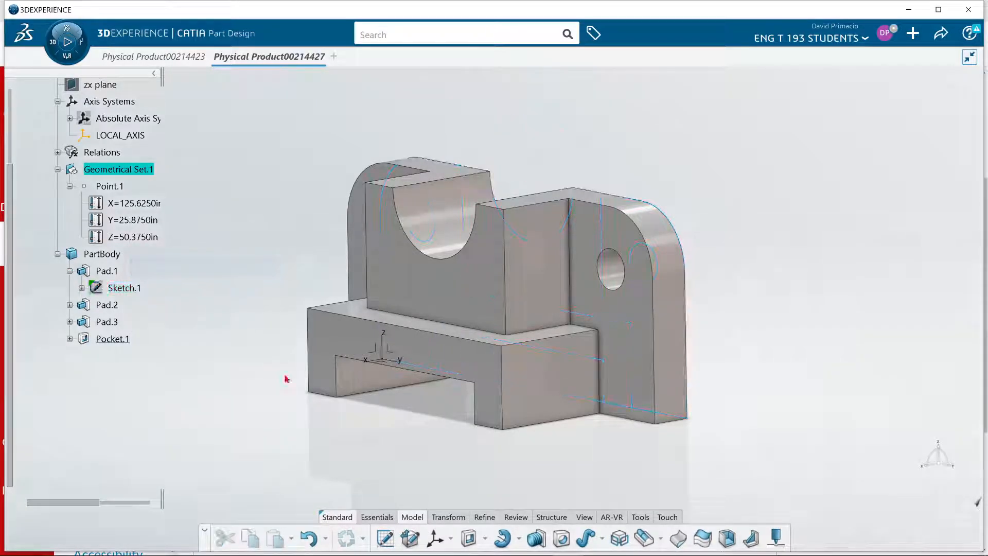
pyautogui.click(70, 271)
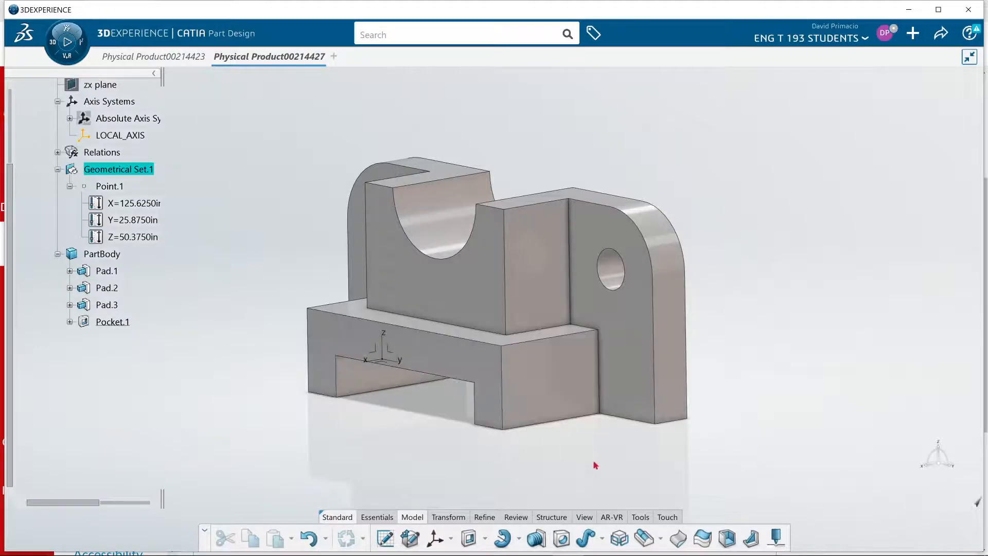
pyautogui.moveTo(674, 403); pyautogui.dragTo(480, 468, button='middle')
pyautogui.moveTo(612, 472); pyautogui.dragTo(633, 456, button='middle')
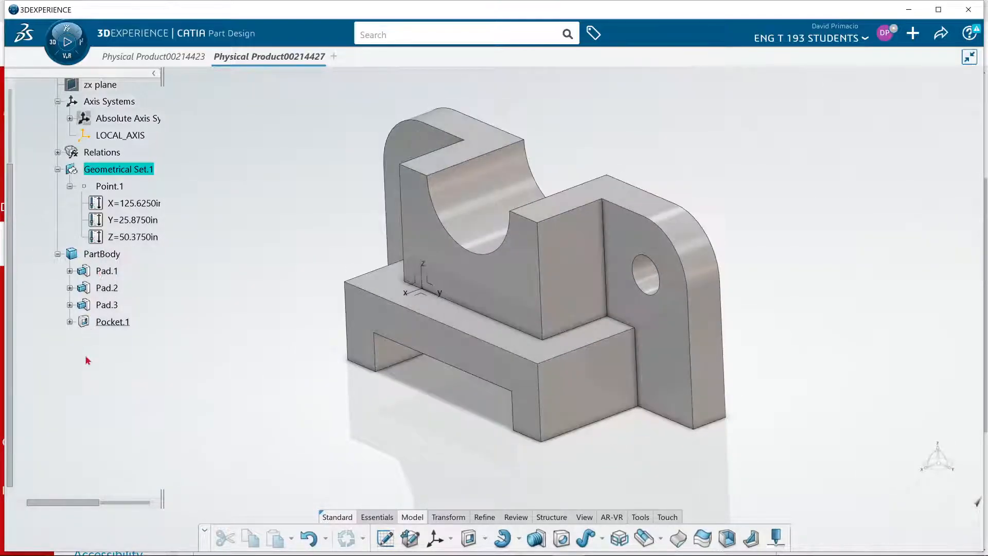
pyautogui.click(70, 271)
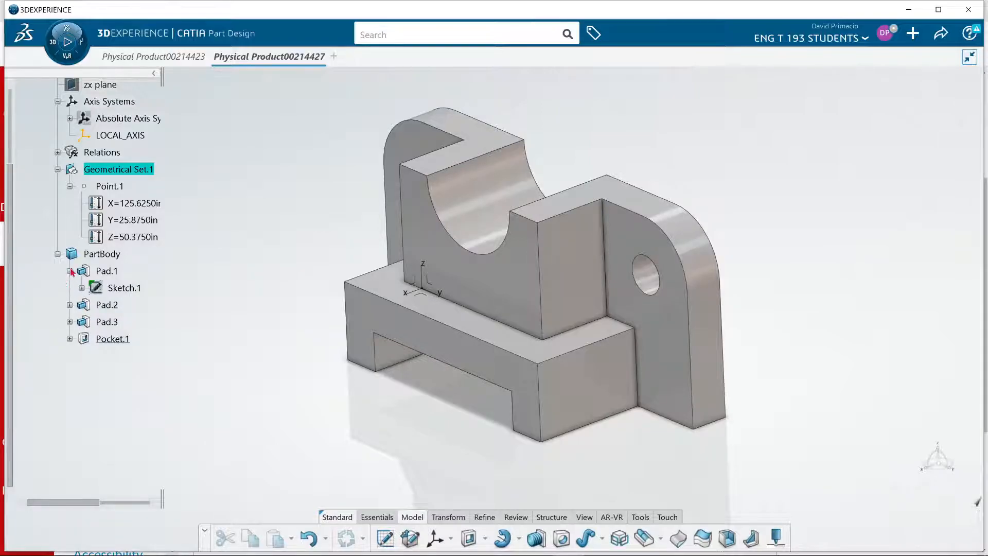
pyautogui.click(70, 272)
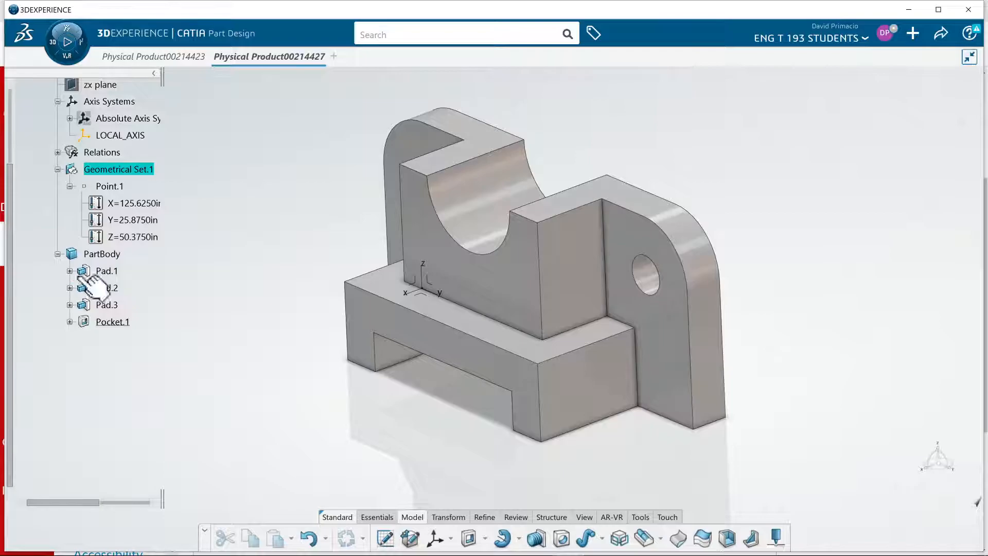
pyautogui.moveTo(482, 444); pyautogui.dragTo(452, 484, button='middle')
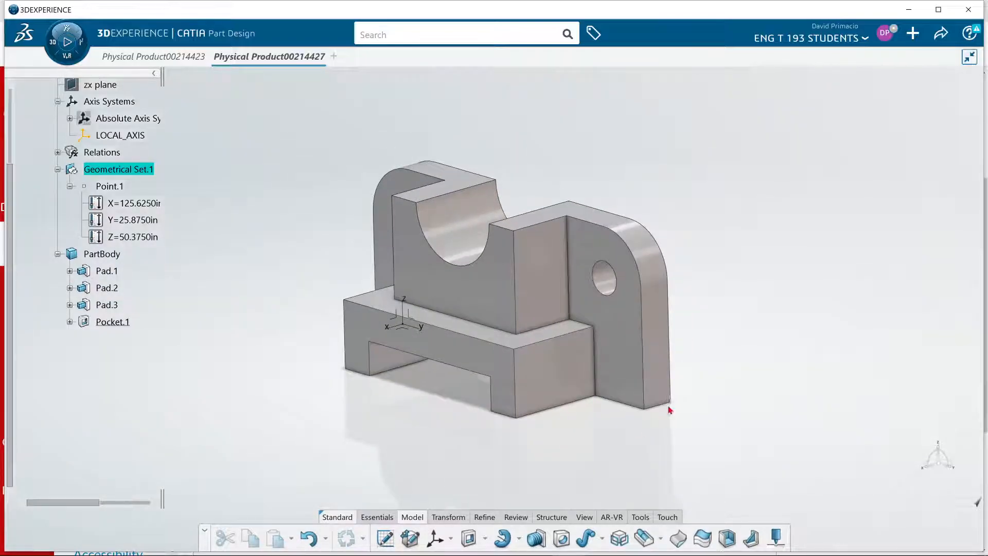
# - Switch to the Chrome window showing the Lesson 8 Exercise 4 page
pyautogui.hotkey('alt', 'Tab')
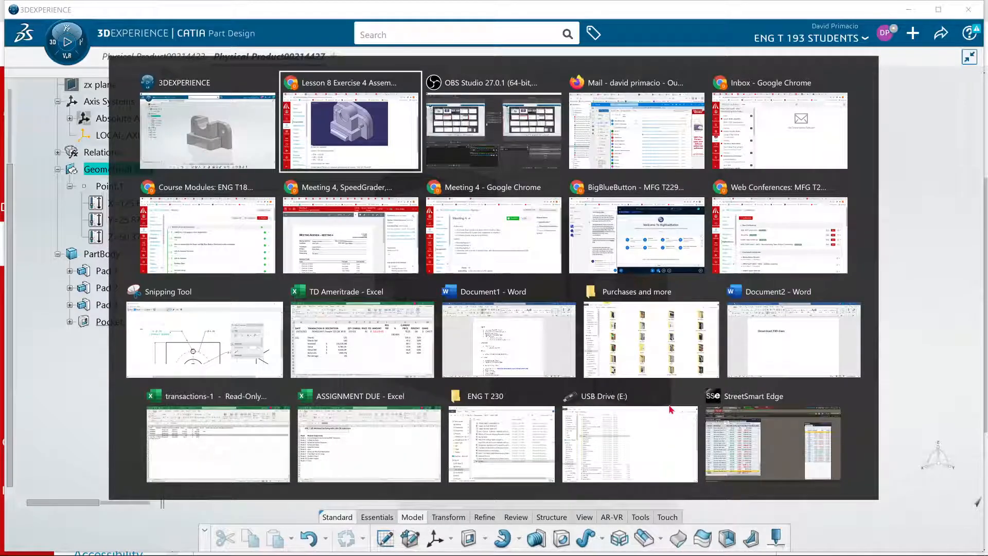